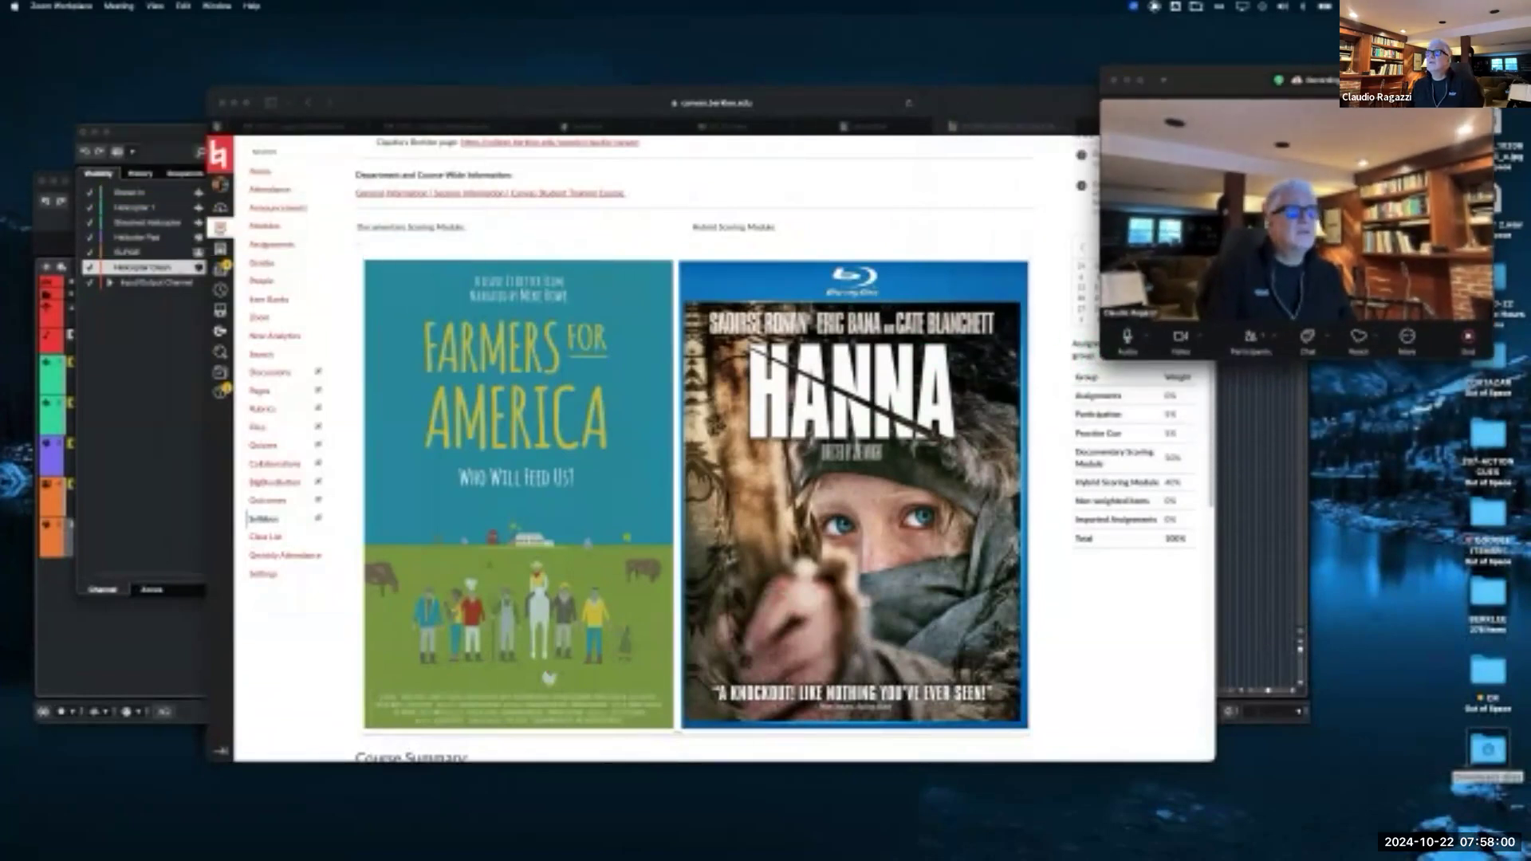
Open the Hanna Plan assignment page of the course in the browser.
click(992, 106)
click(887, 129)
click(729, 309)
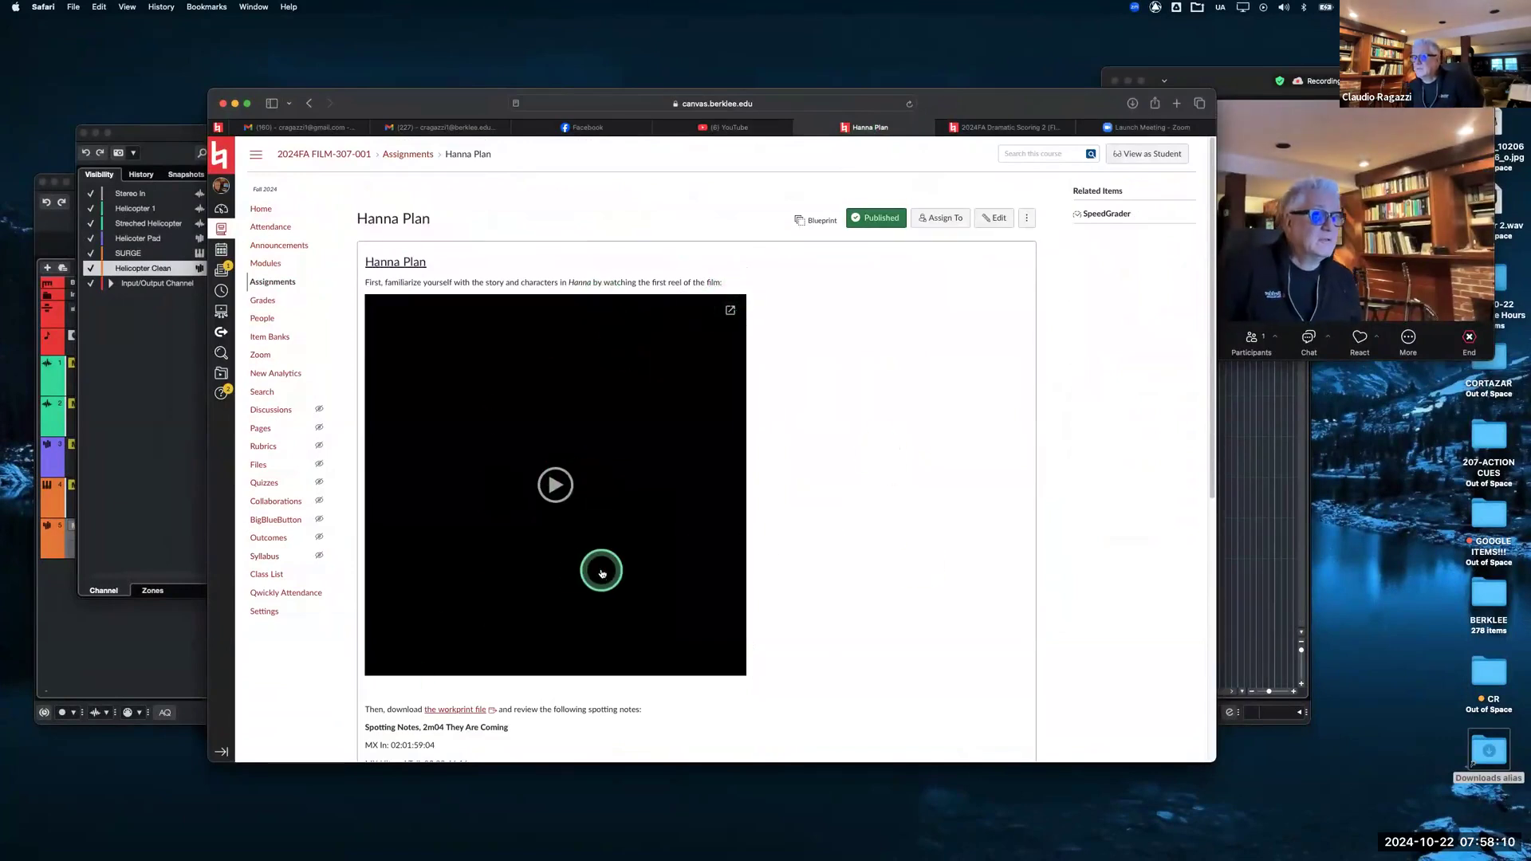
Review the assignment's "Develop your 'sound palette'" section, highlighting its heading and the instruction to create an original sound with the Cubase sampler.
scroll(602, 573, down, 2)
scroll(602, 572, down, 5)
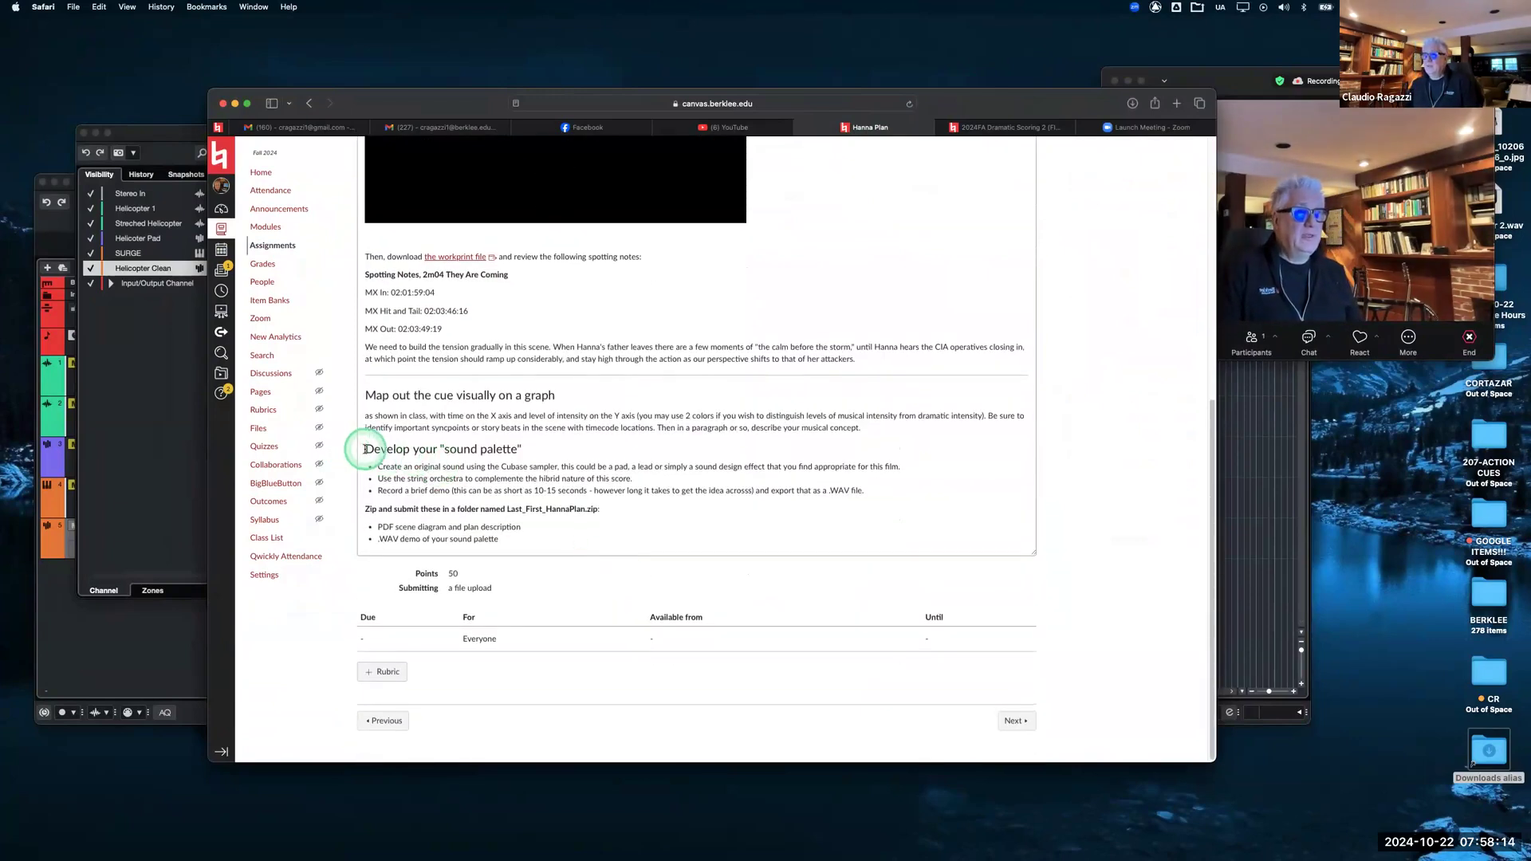
triple_click(510, 447)
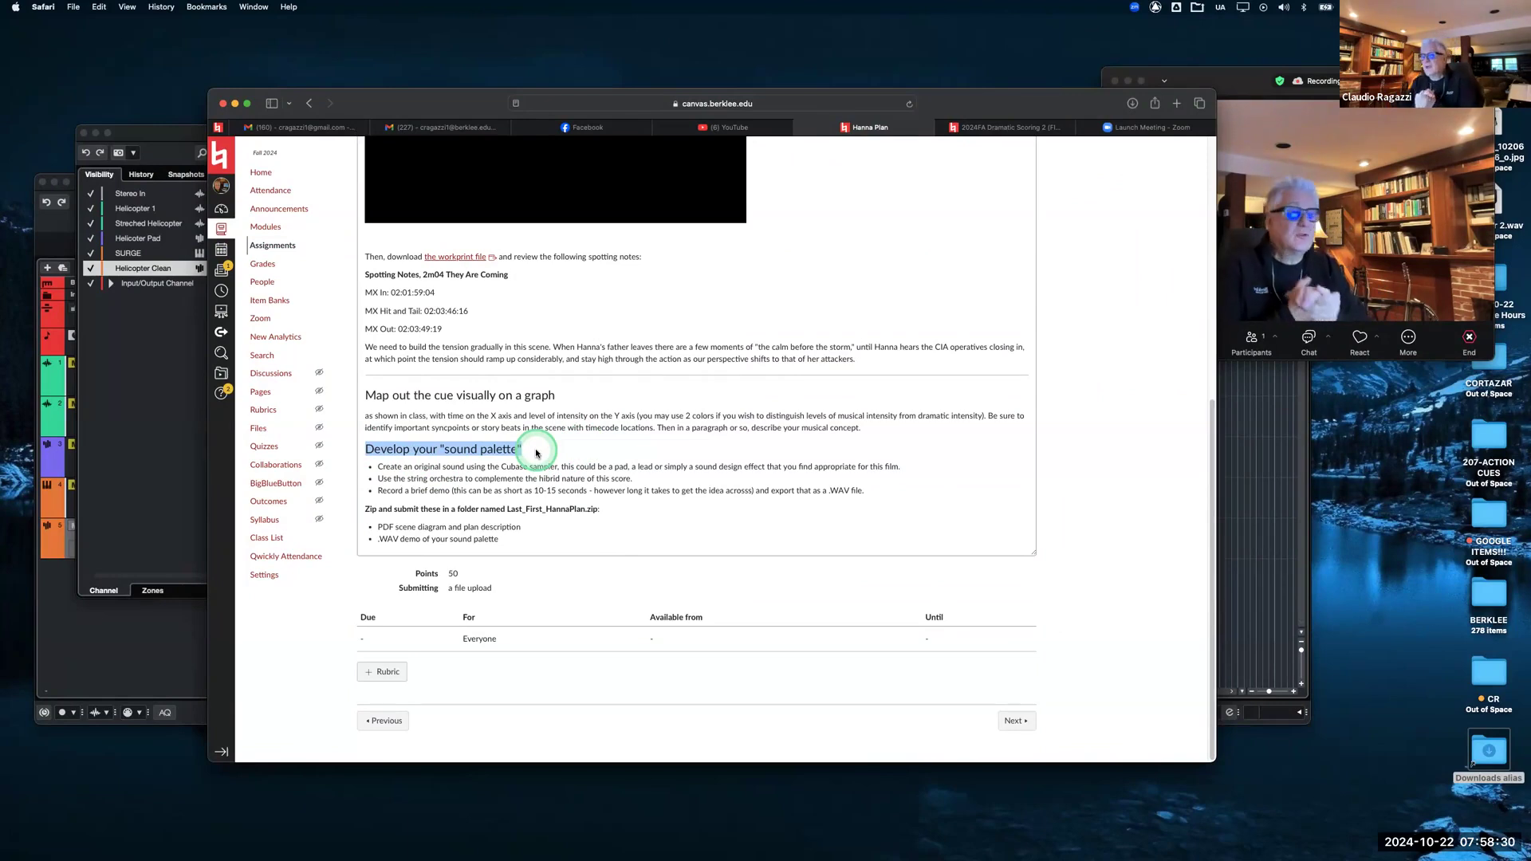
drag(526, 452, 567, 450)
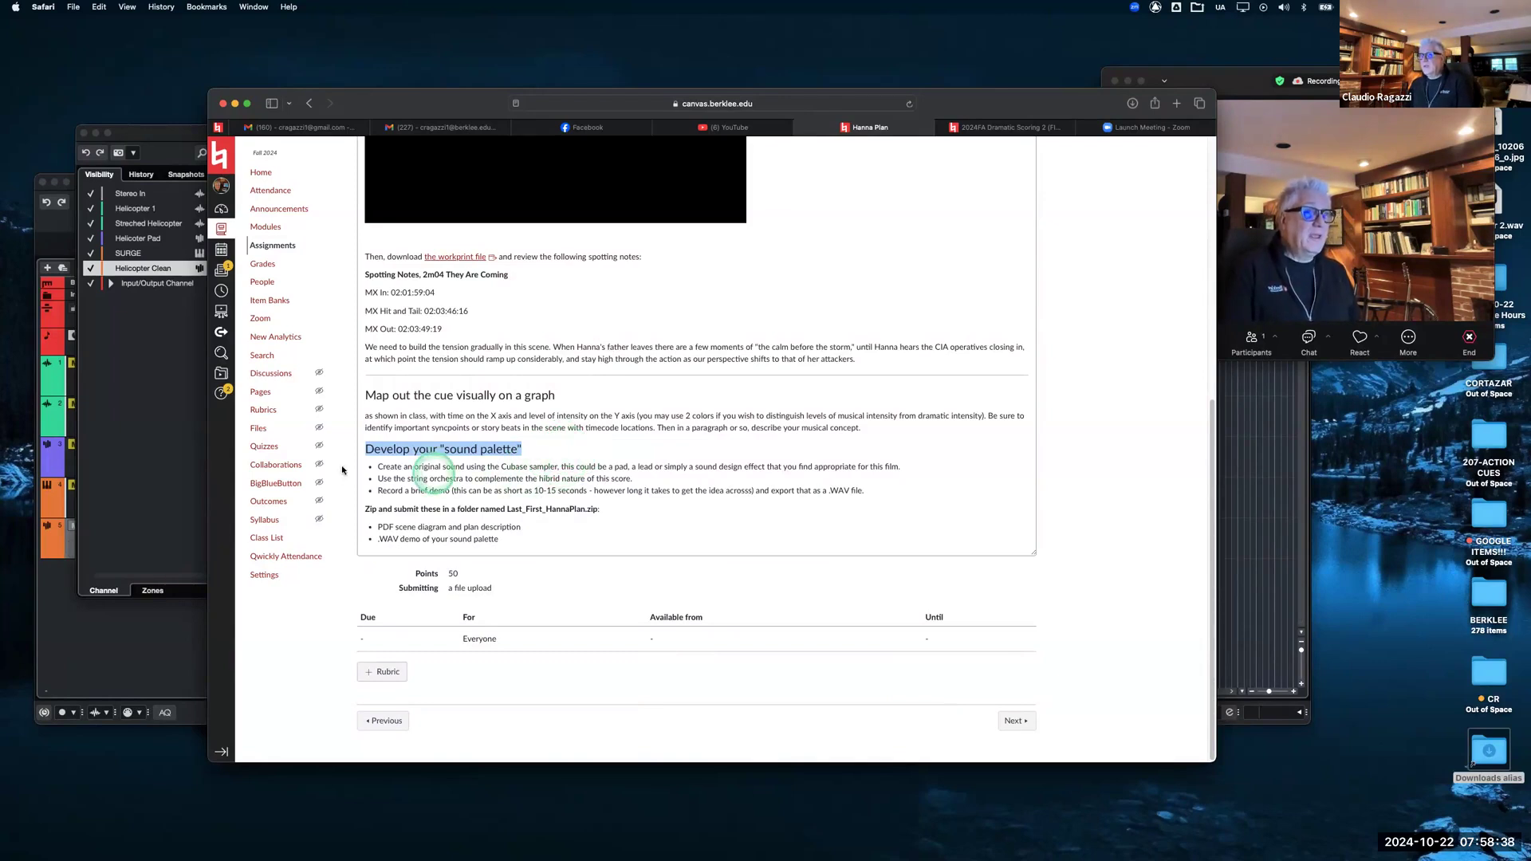
click(378, 466)
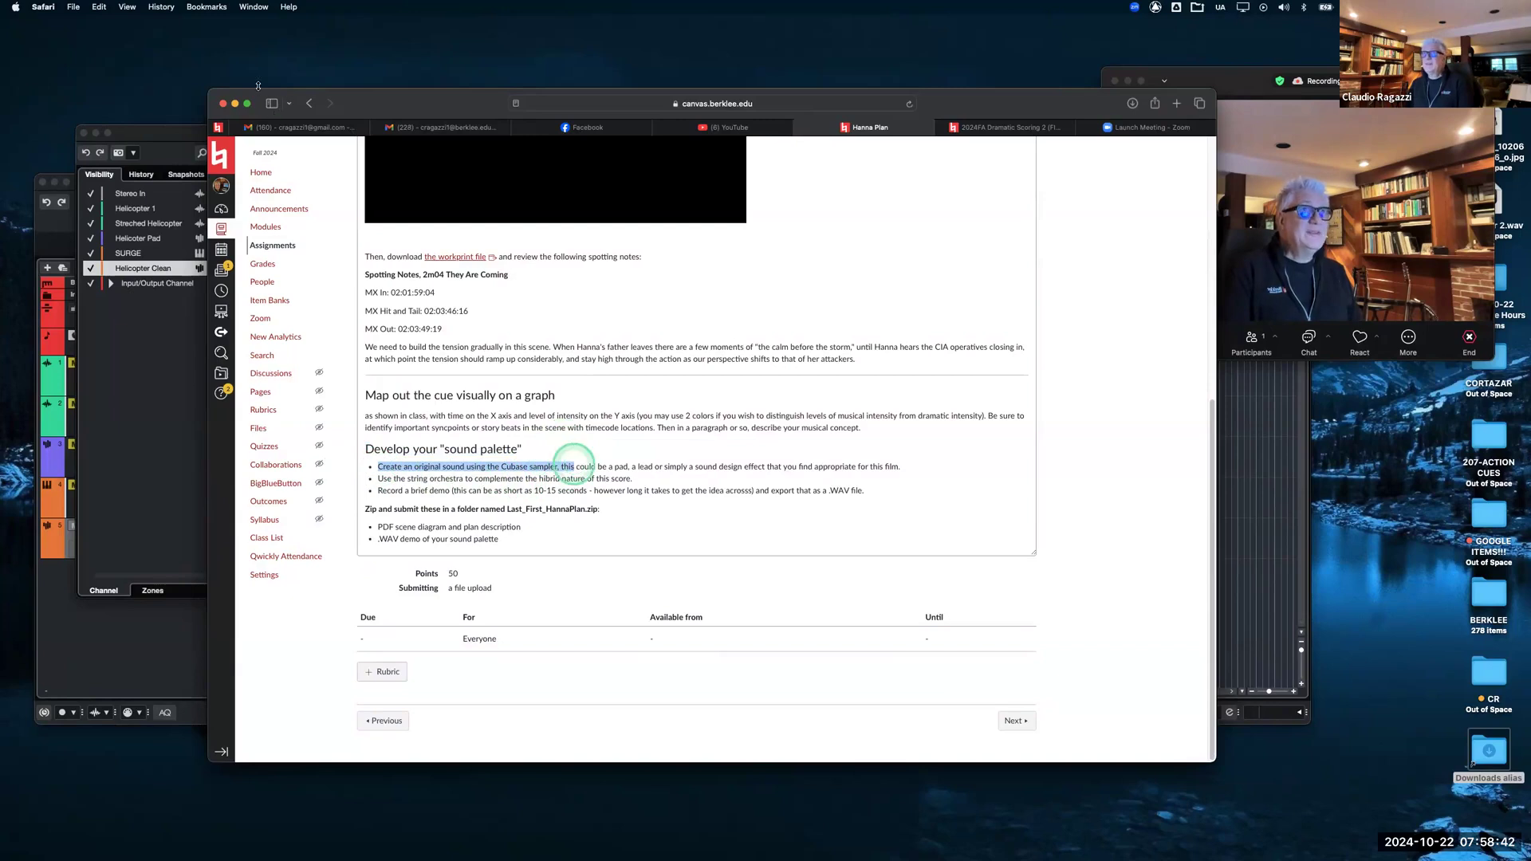
Minimise the browser and switch to the Helicopter Pad project window in Cubase.
click(235, 104)
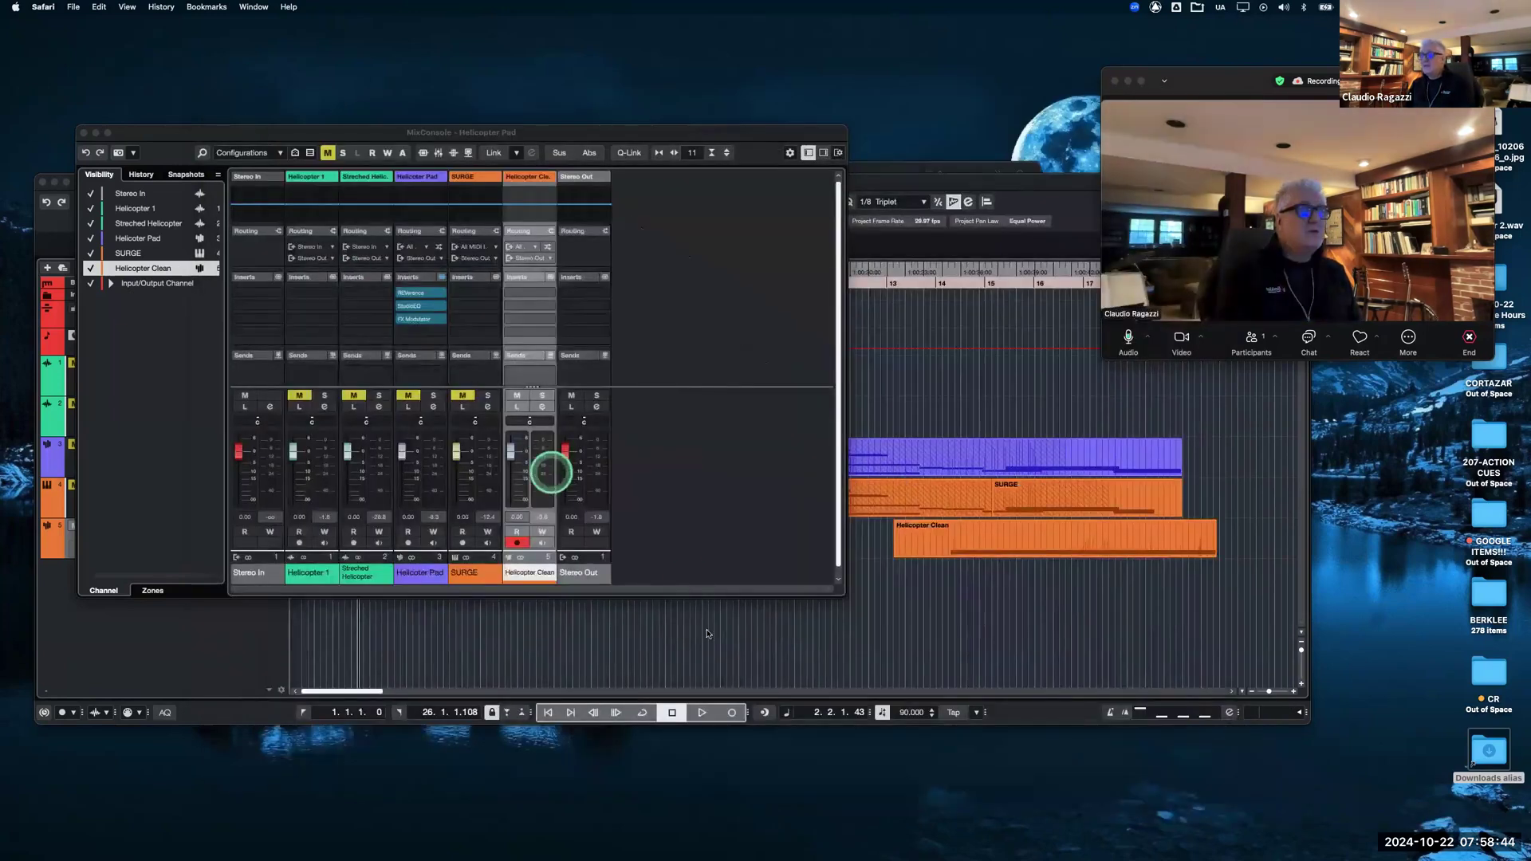
click(721, 656)
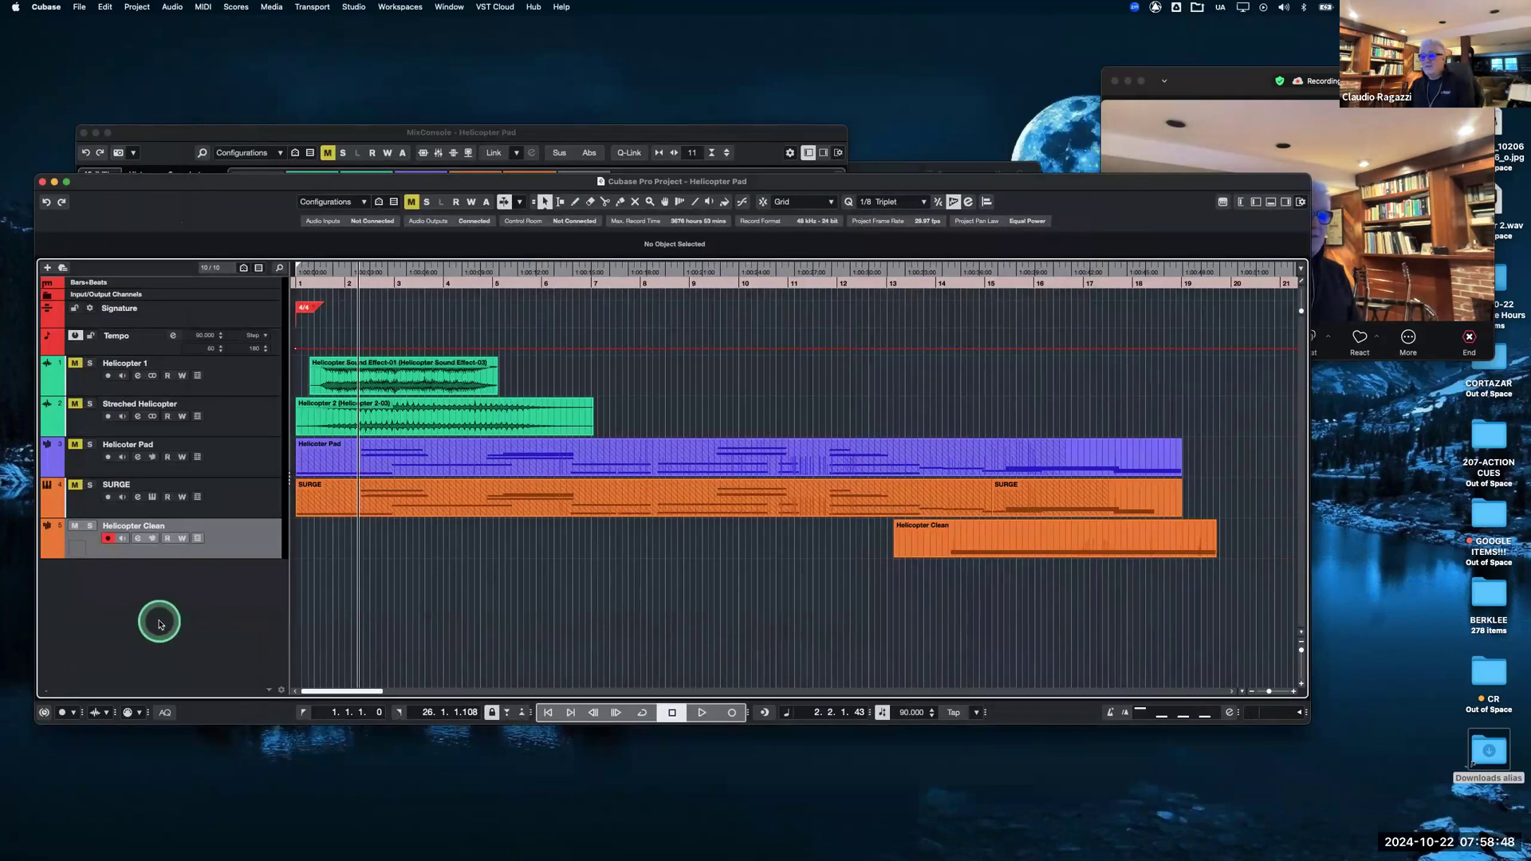
right_click(160, 624)
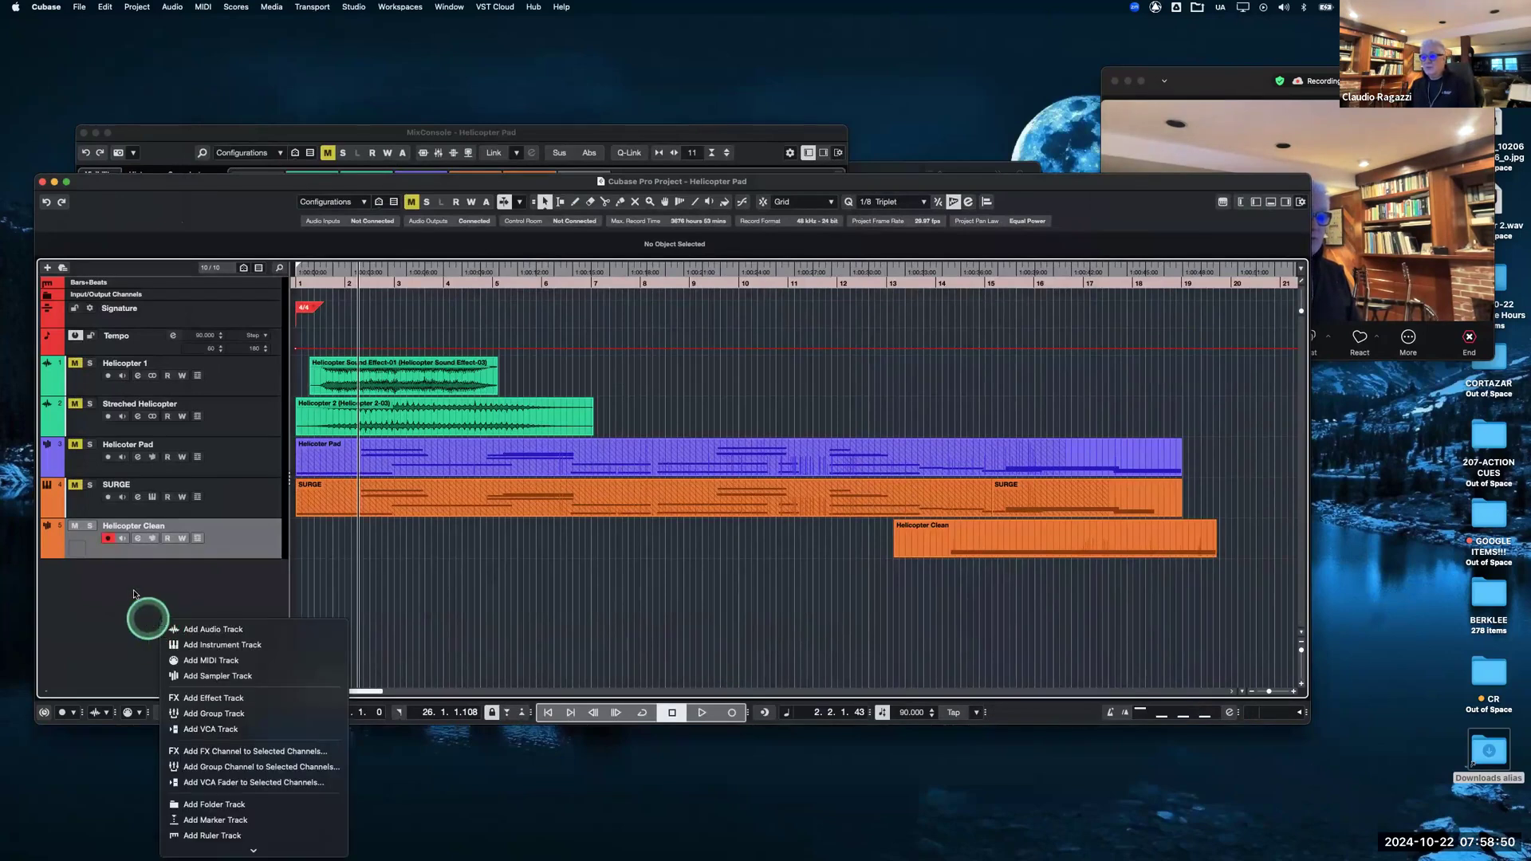
click(133, 594)
Shrink the Zoom meeting window and reposition it and the Cubase project window so the project is unobstructed.
drag(255, 182, 358, 264)
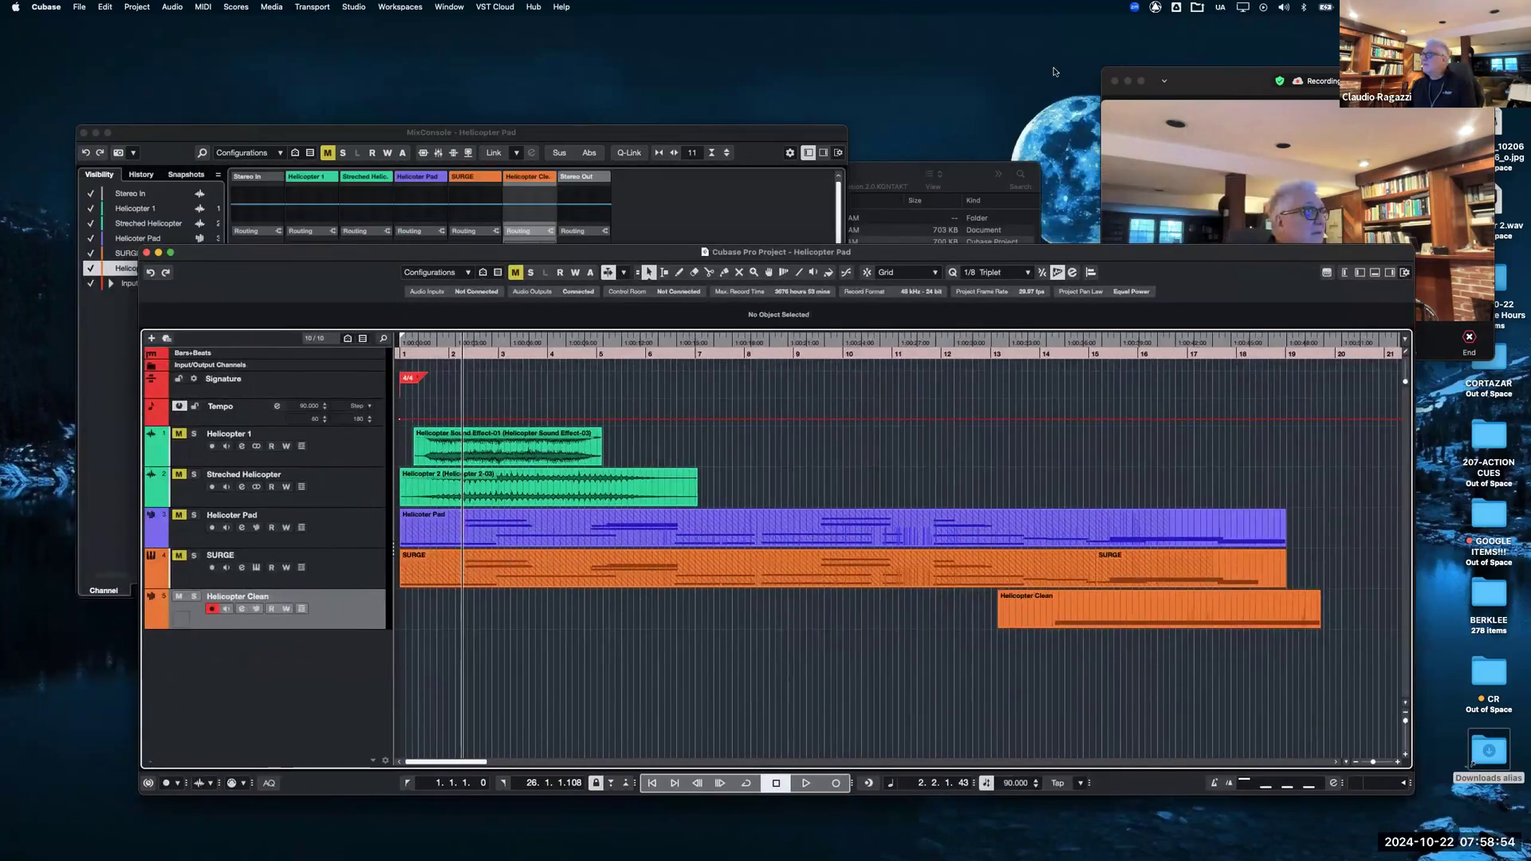
click(1104, 71)
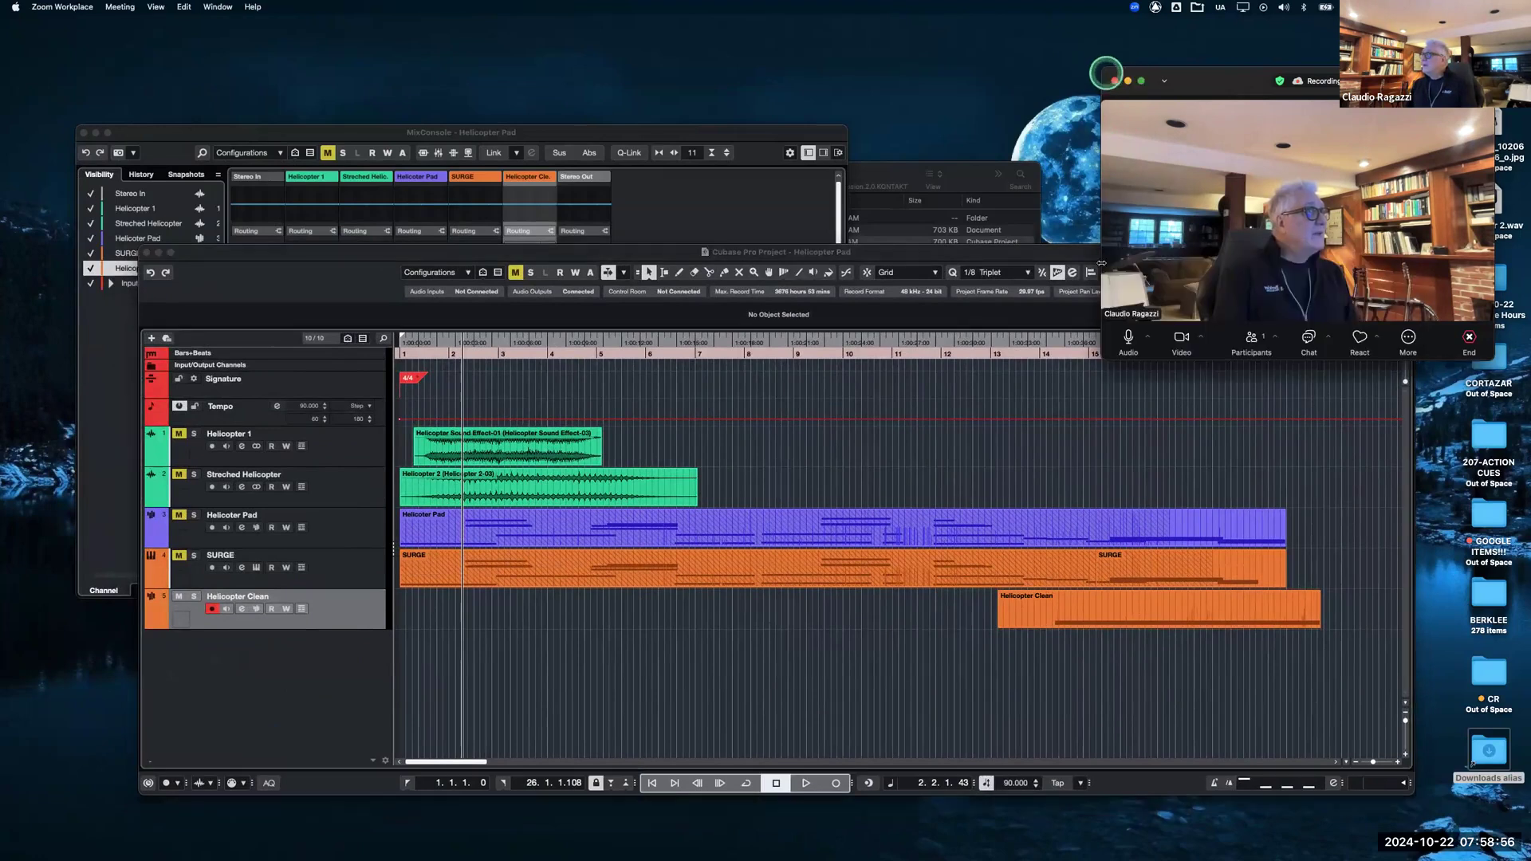
drag(1101, 359, 1186, 228)
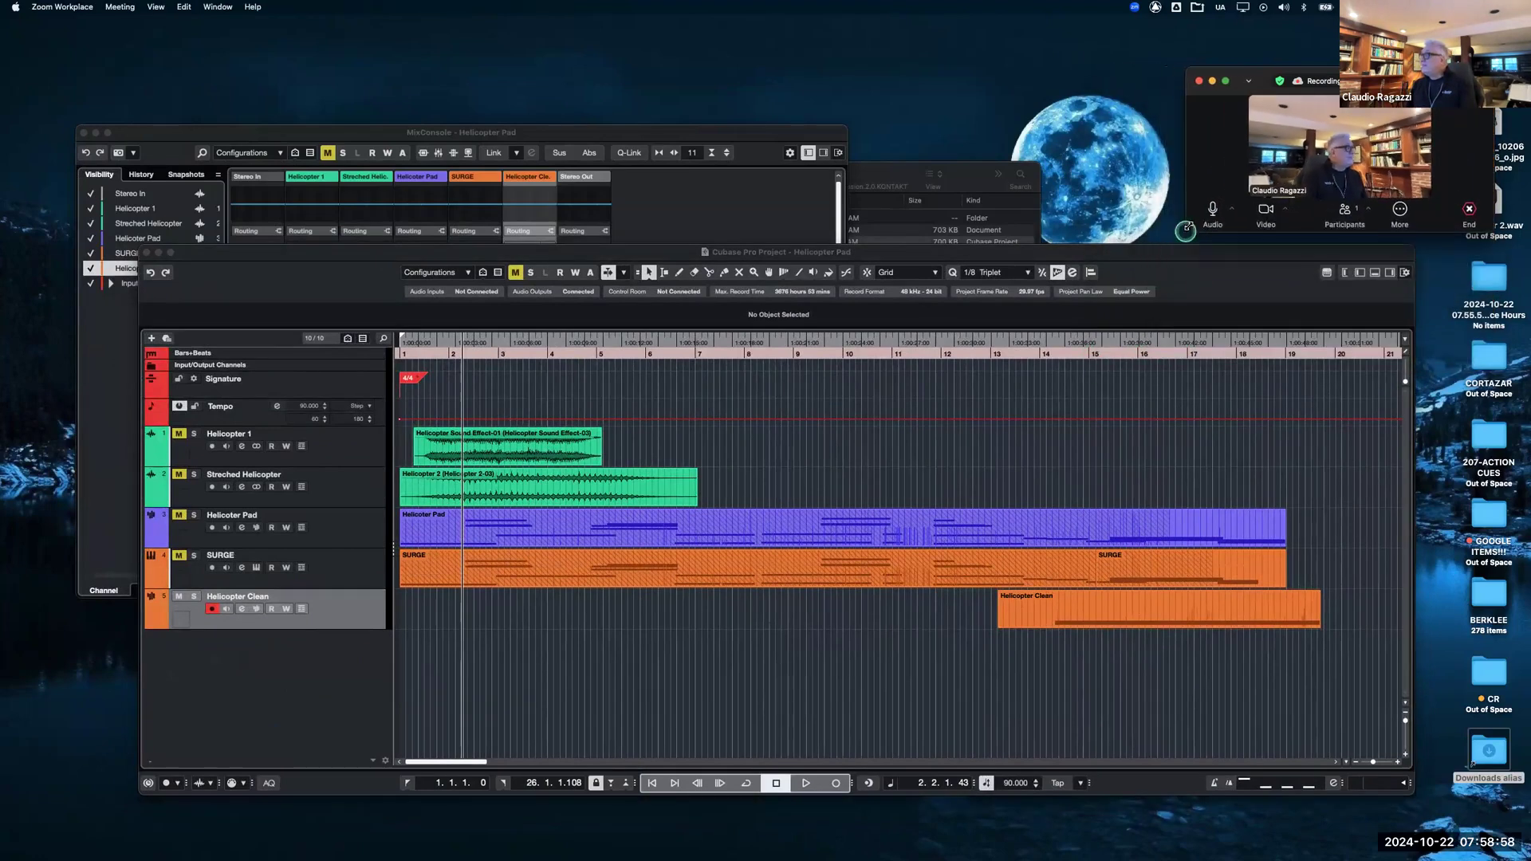
drag(1298, 84, 1295, 66)
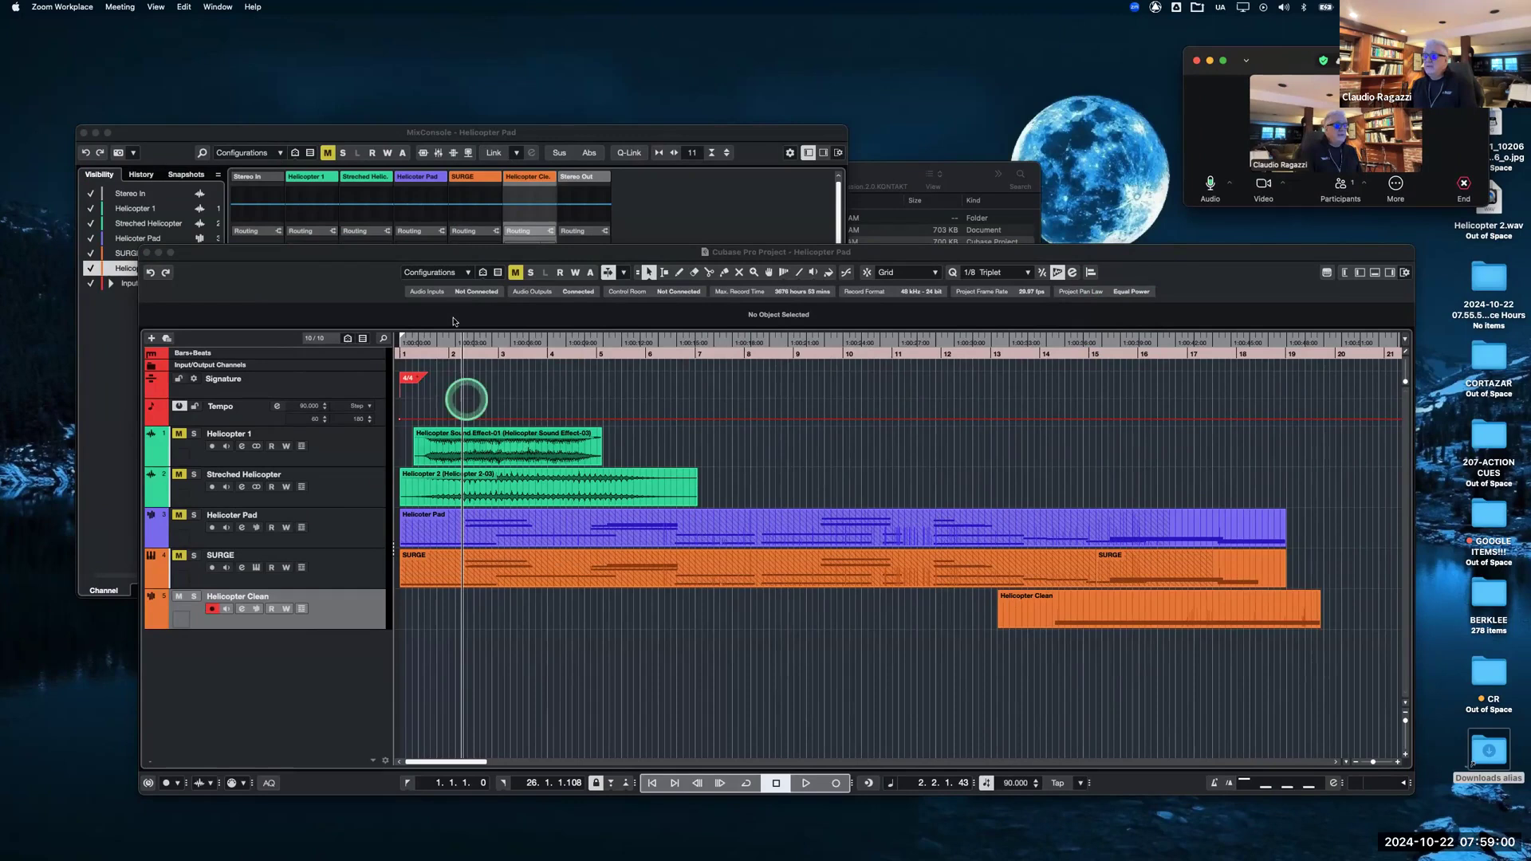
drag(280, 252, 286, 214)
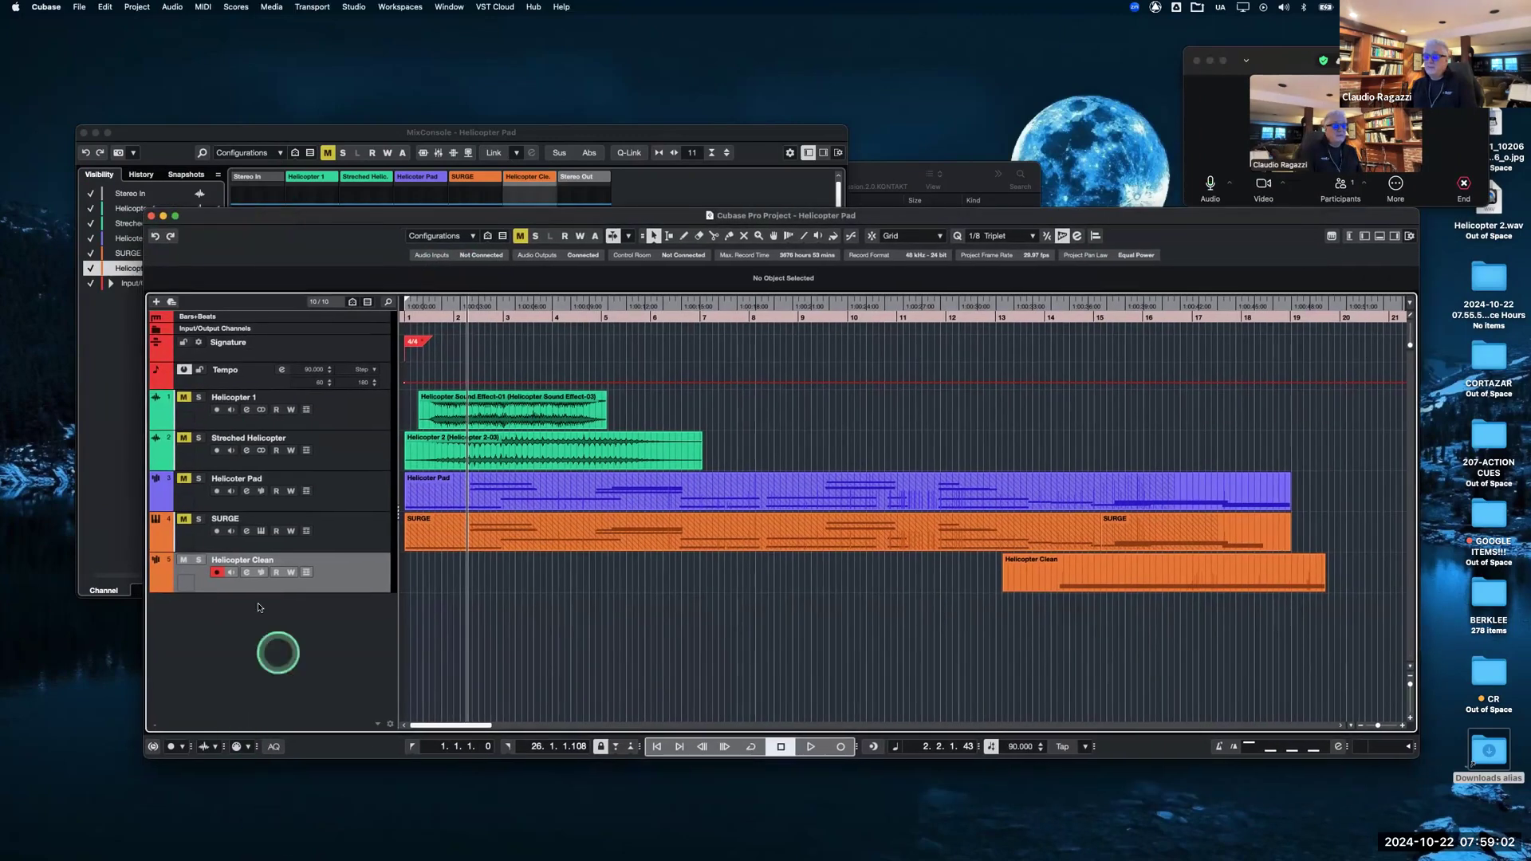
Add one sampler track with all MIDI inputs and Stereo Out below the Helicopter Clean track.
right_click(251, 633)
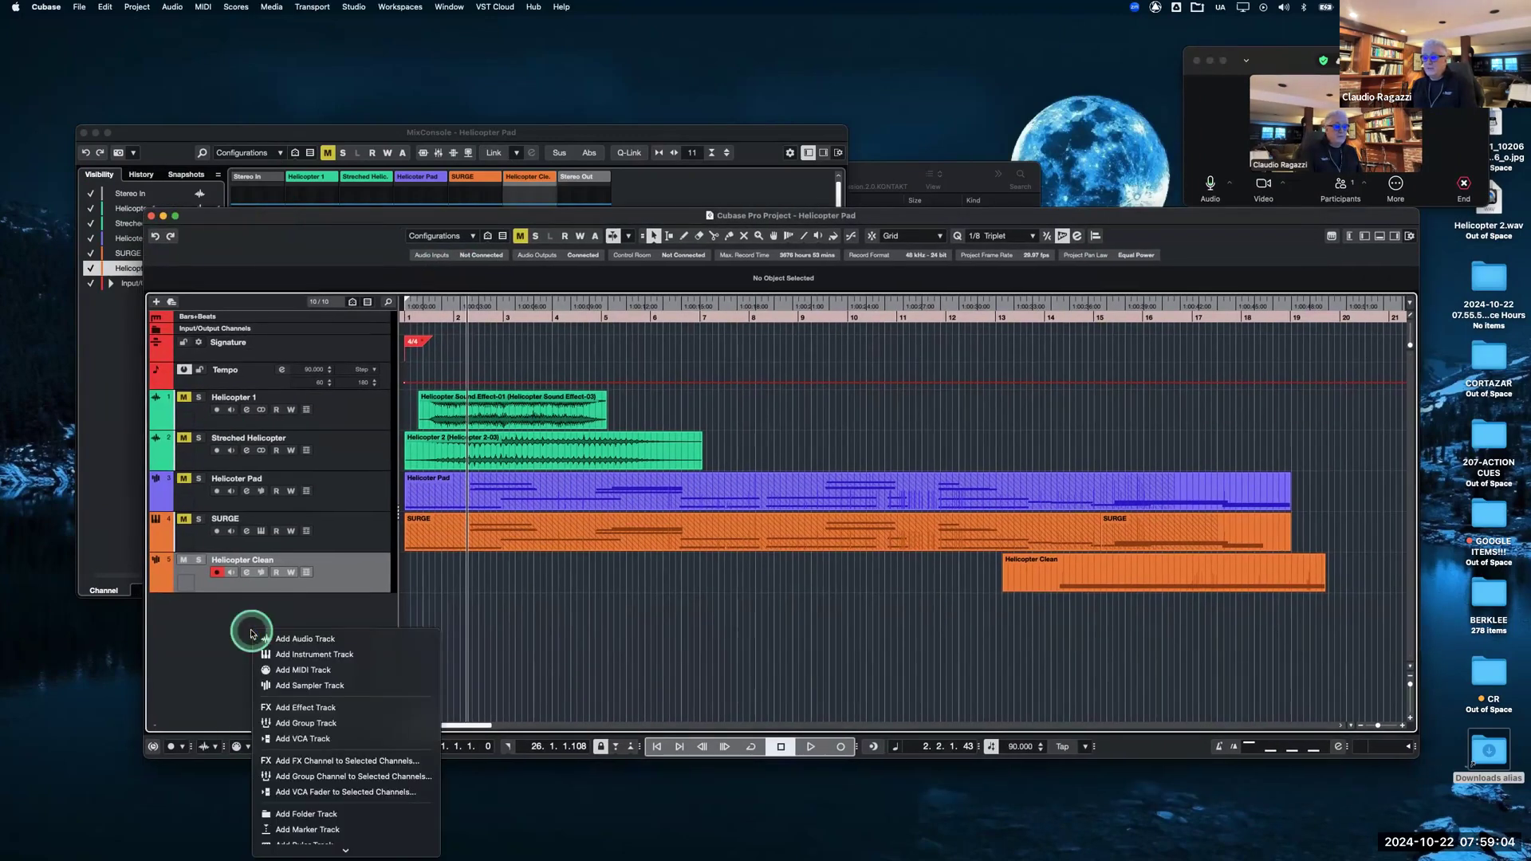
click(351, 689)
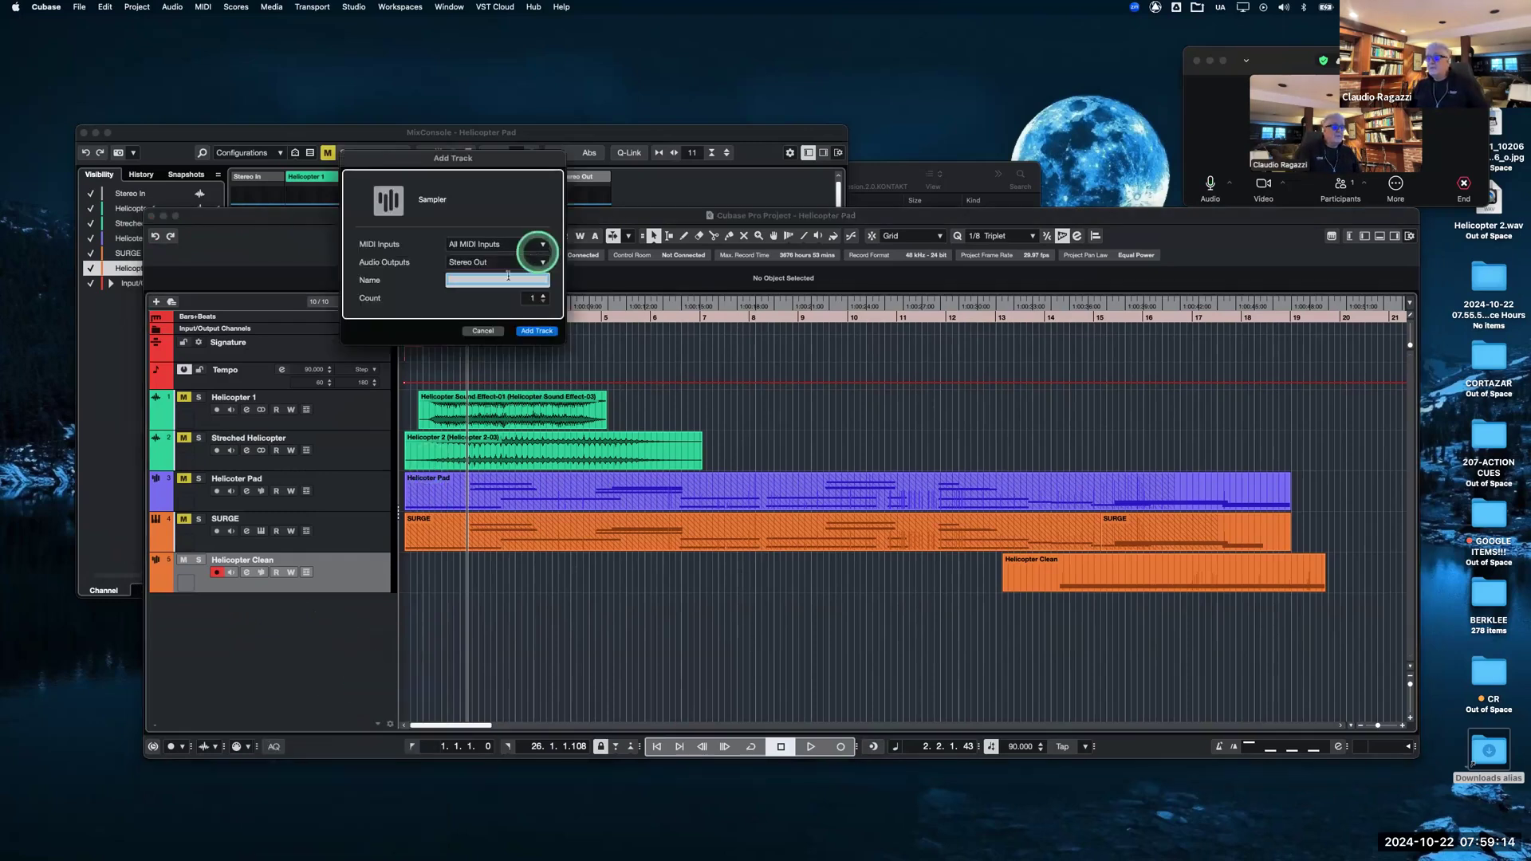
click(532, 331)
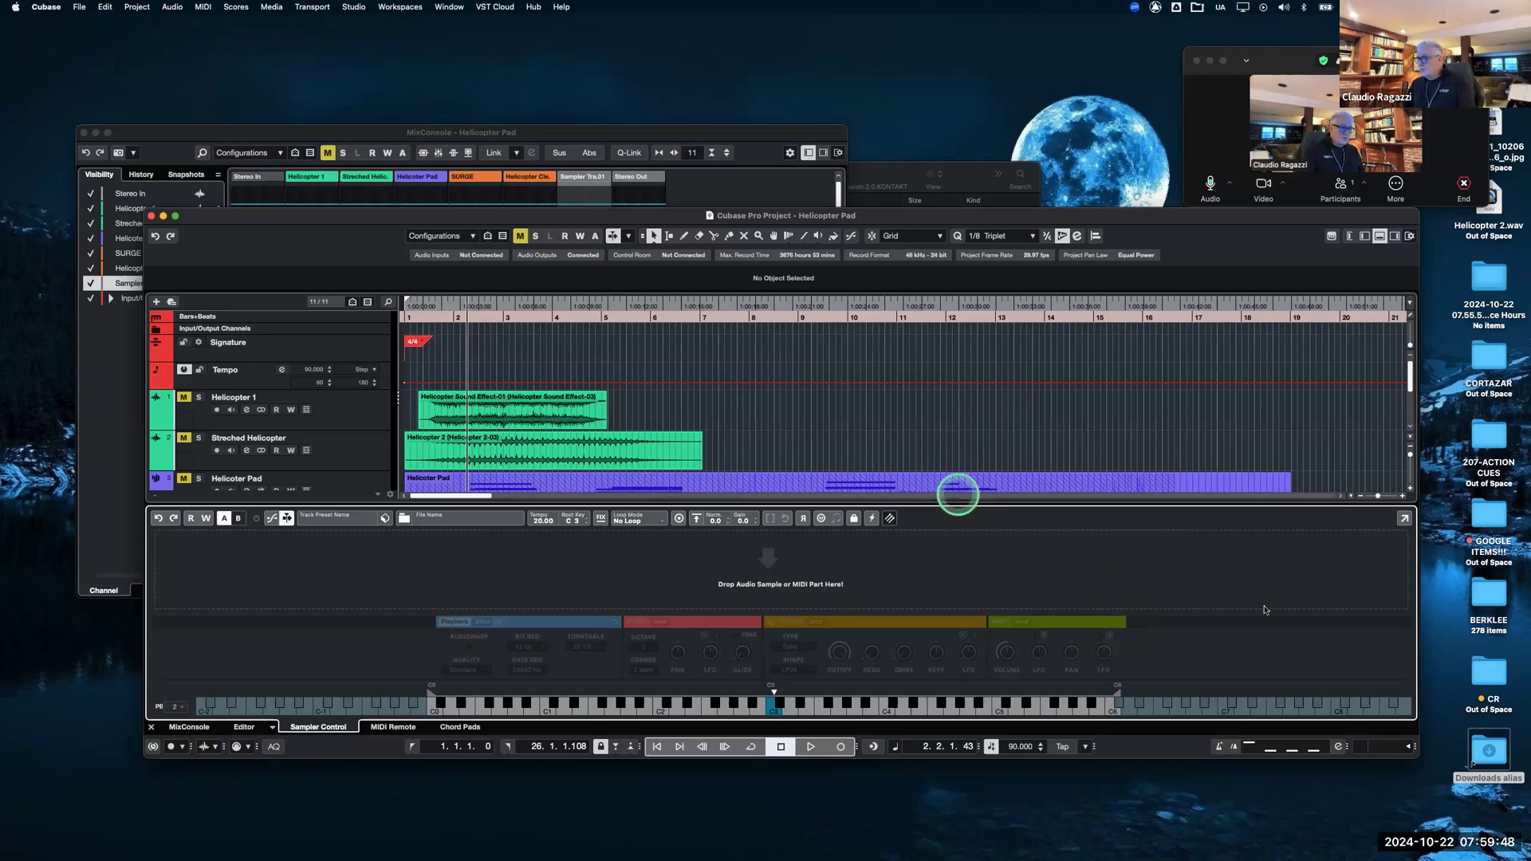
Listen to Helicopter Sound Effect.mp3 from the Downloads folder, and close the player and the folder window.
double_click(1480, 755)
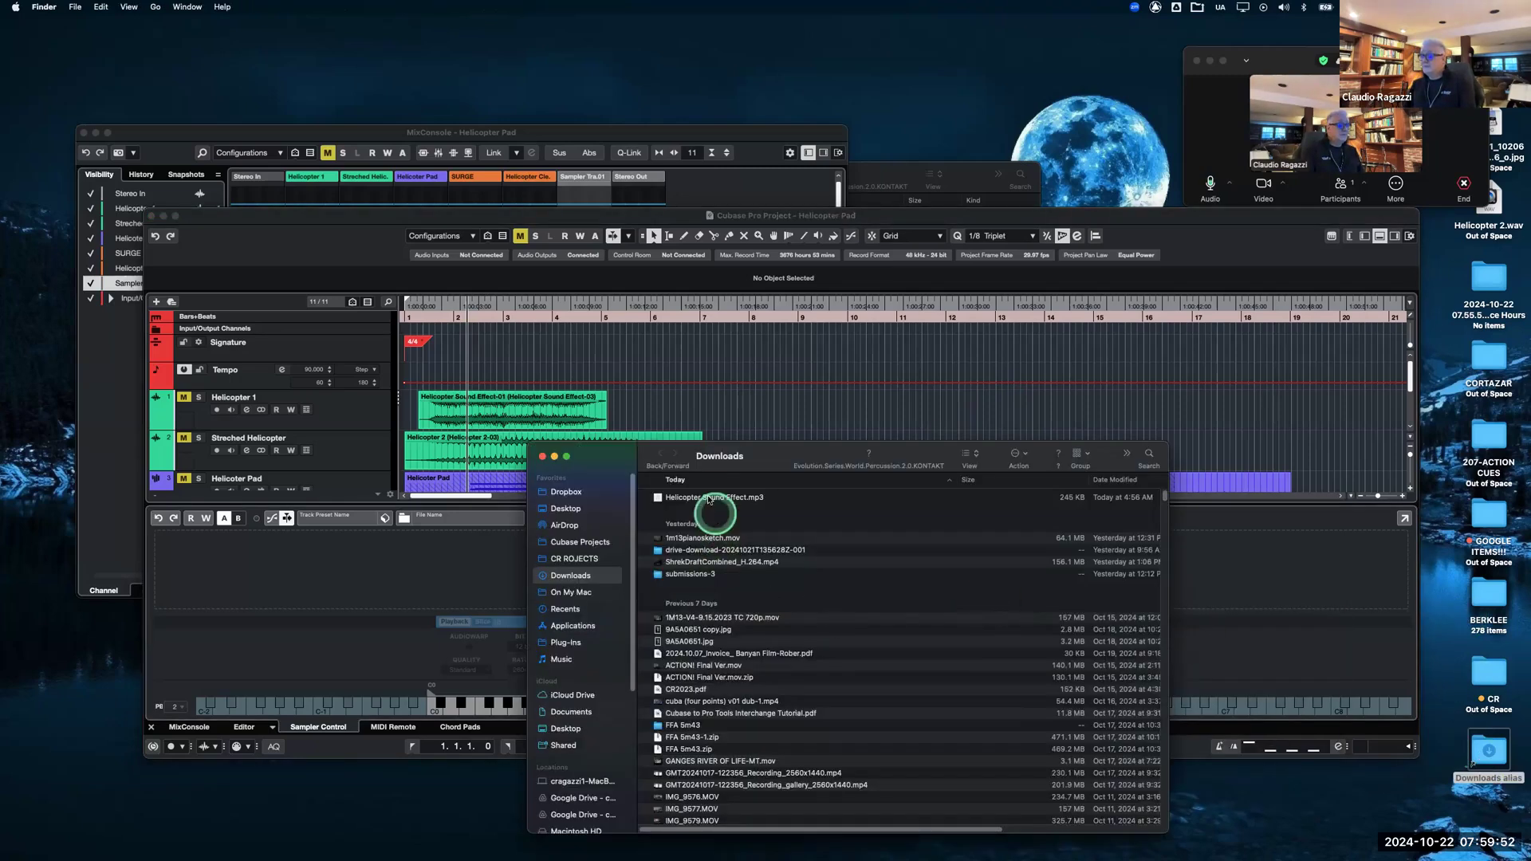
double_click(709, 499)
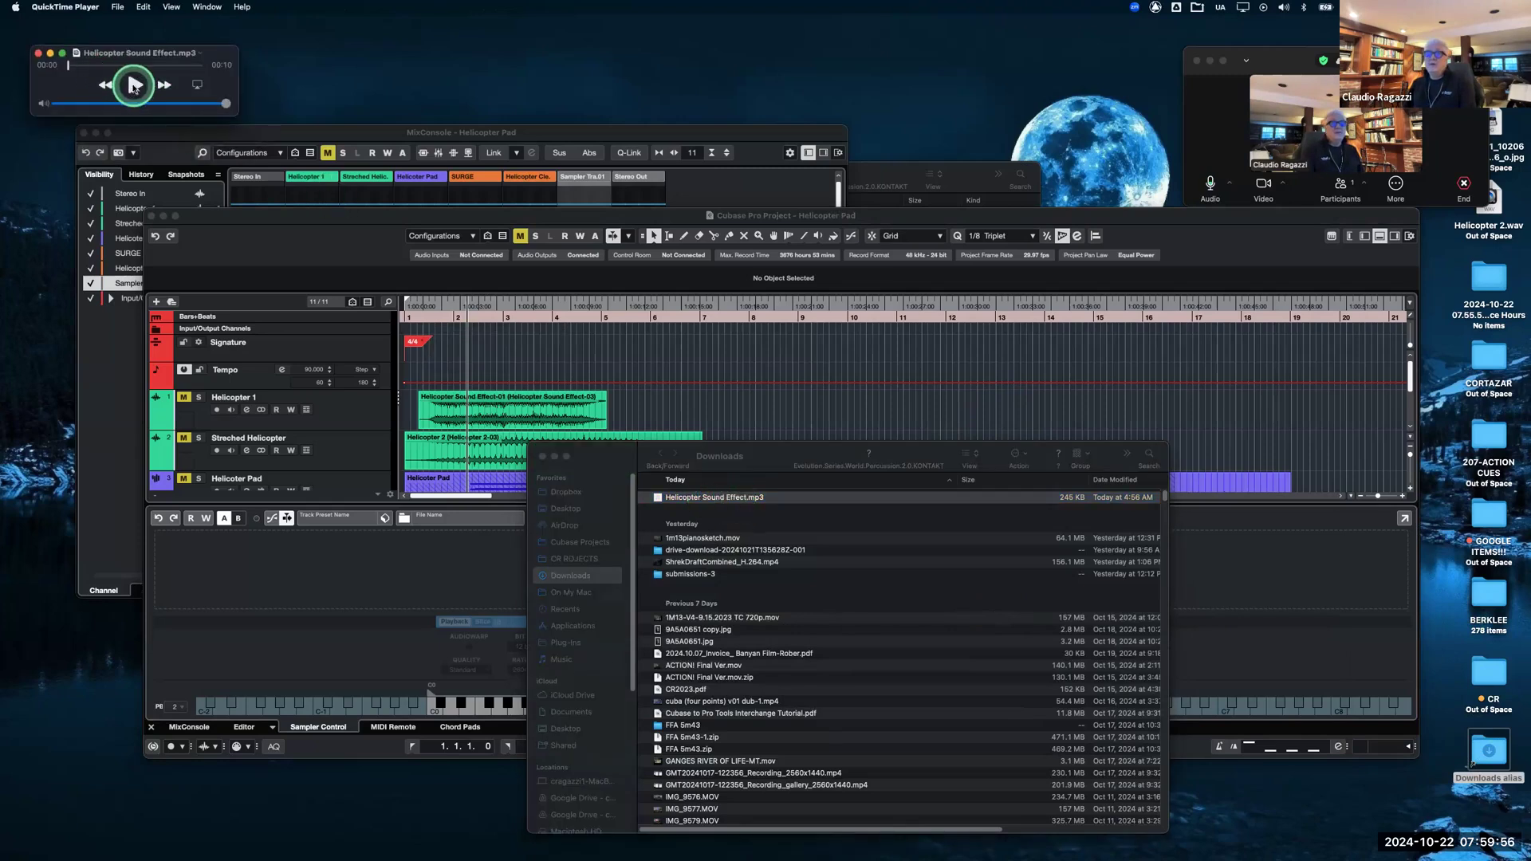
click(134, 86)
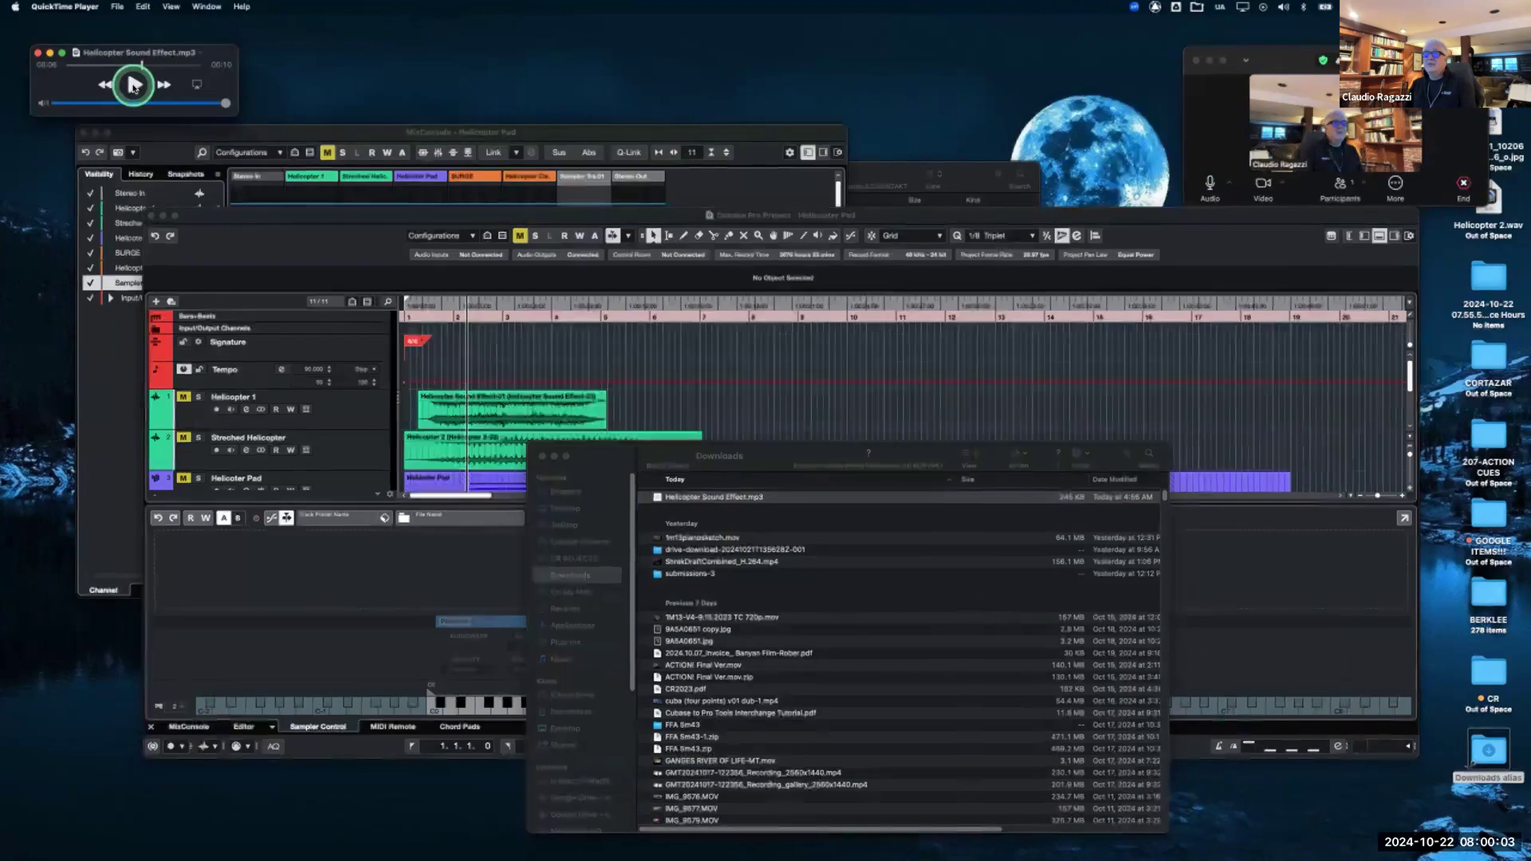
click(37, 56)
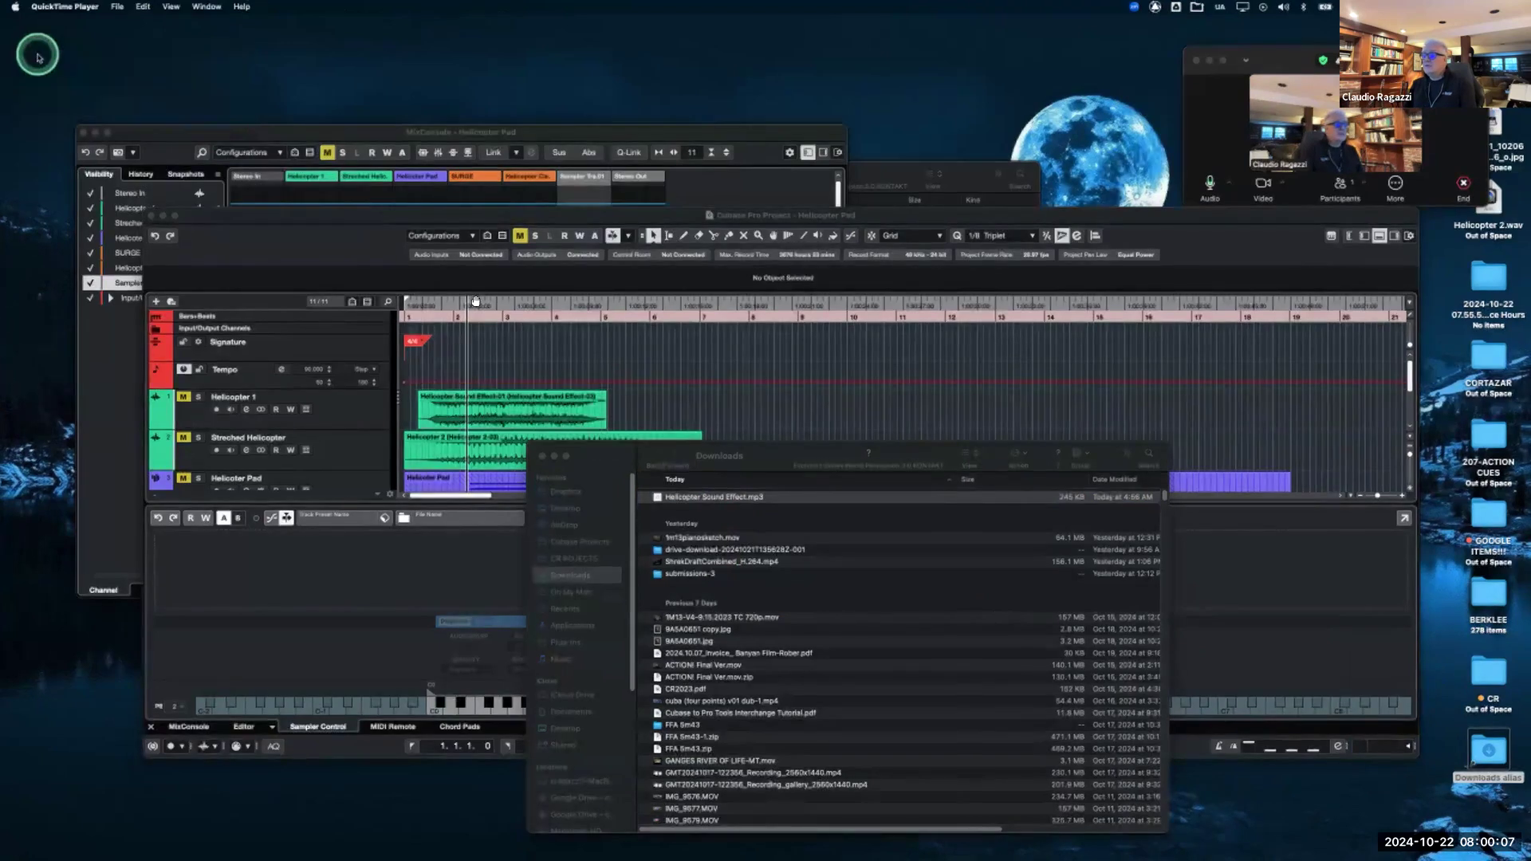
click(543, 458)
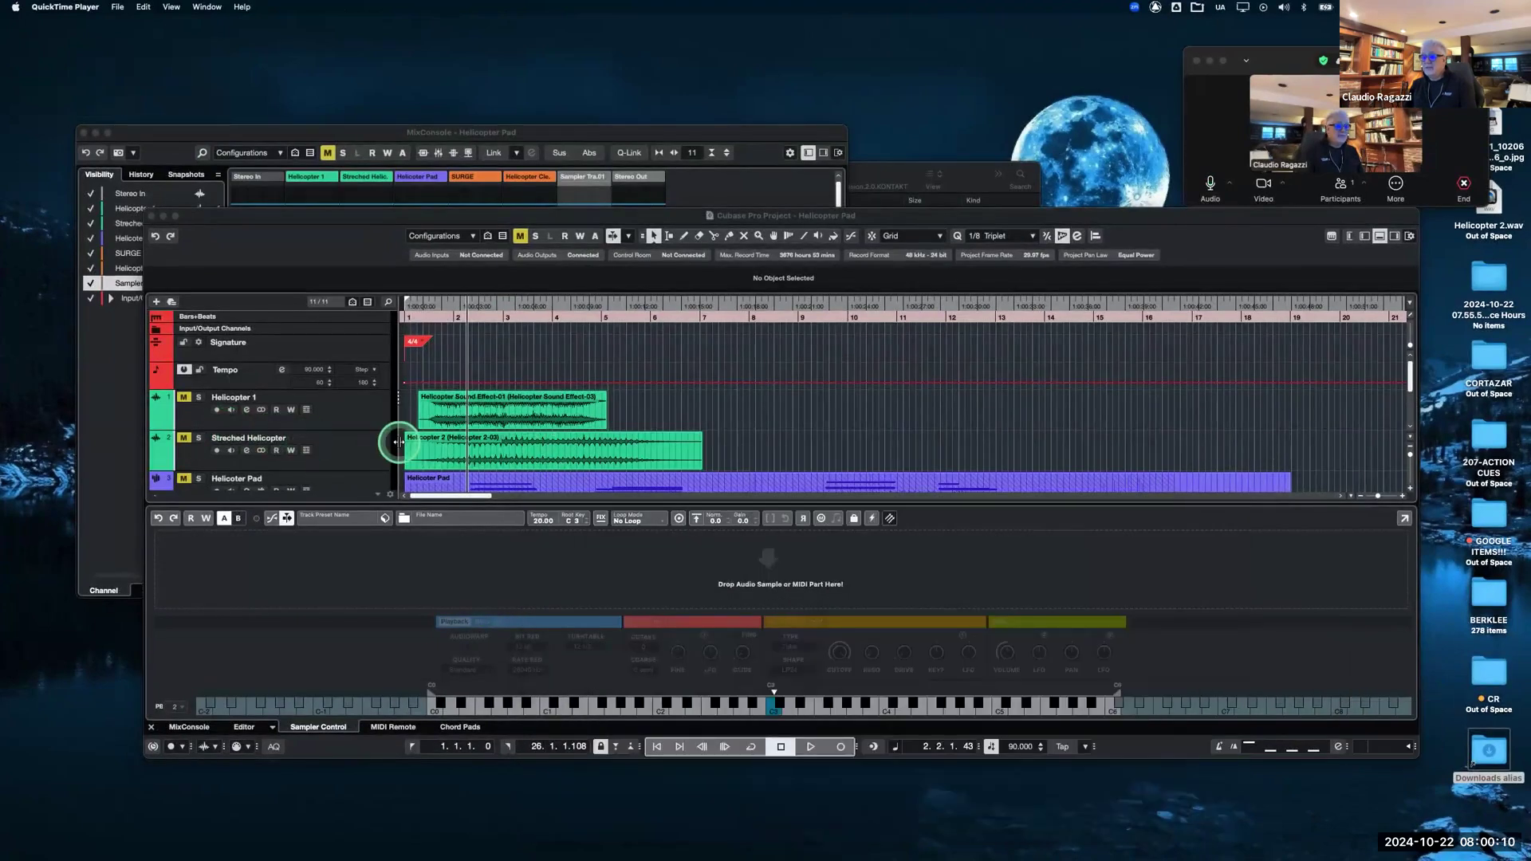
Mute the Helicopter Clean track and unmute the Helicopter 1 track.
scroll(334, 422, down, 4)
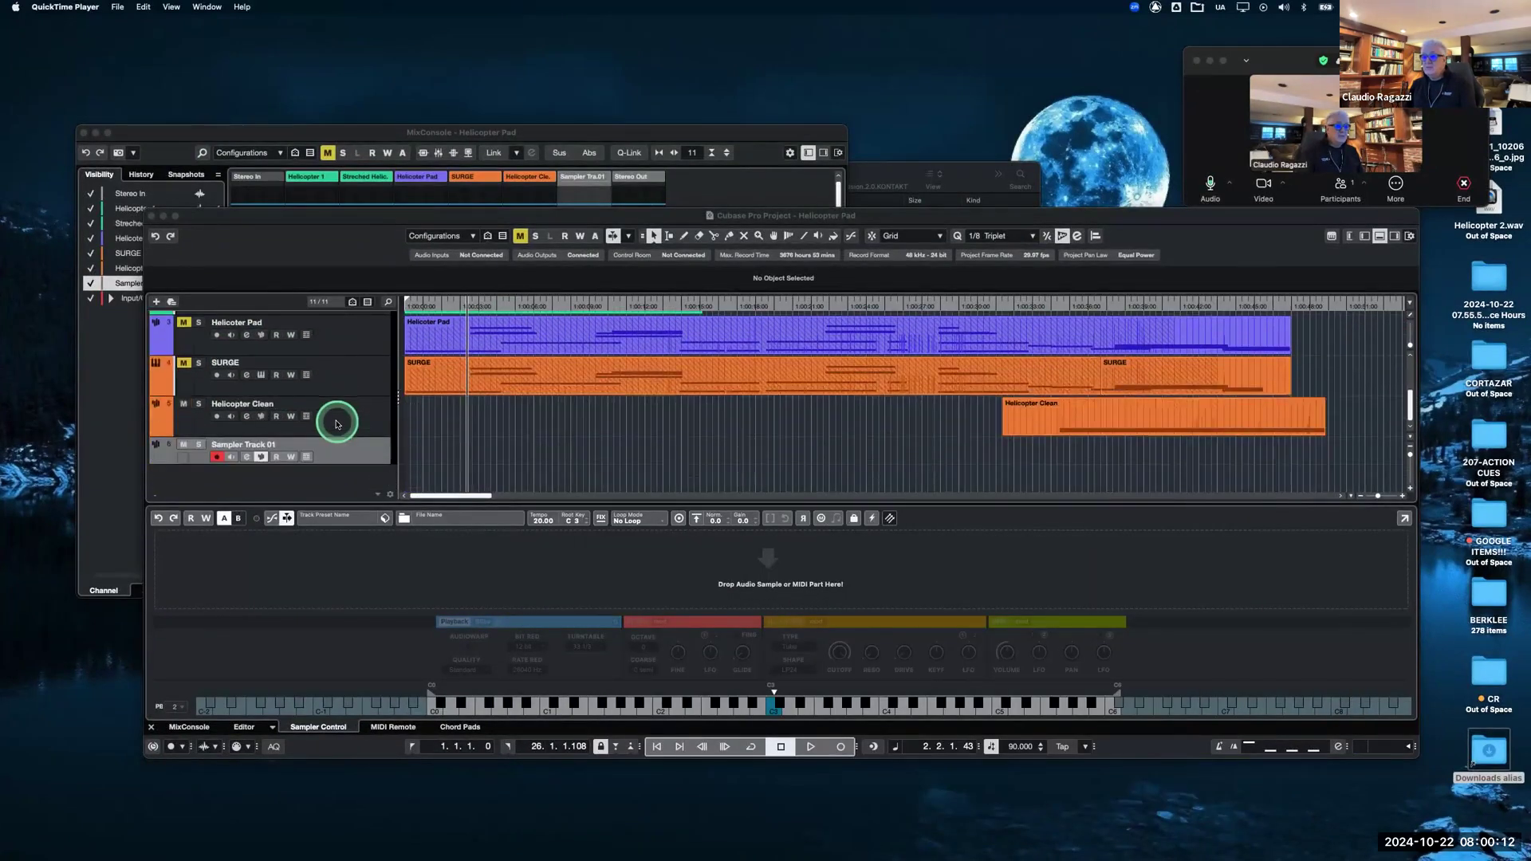
scroll(337, 423, up, 2)
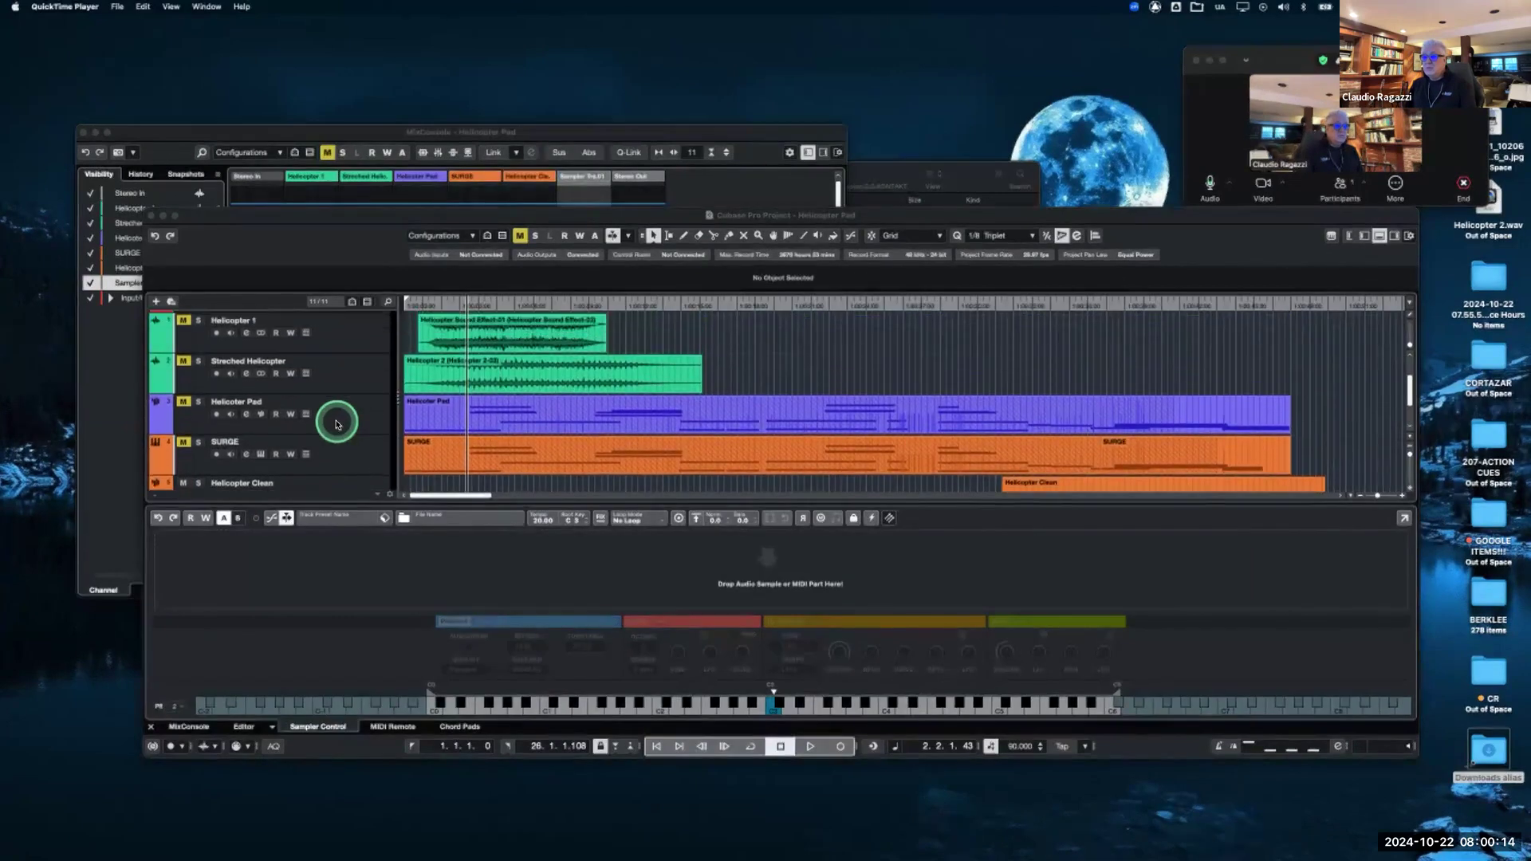
scroll(336, 423, down, 3)
click(183, 403)
scroll(255, 383, up, 4)
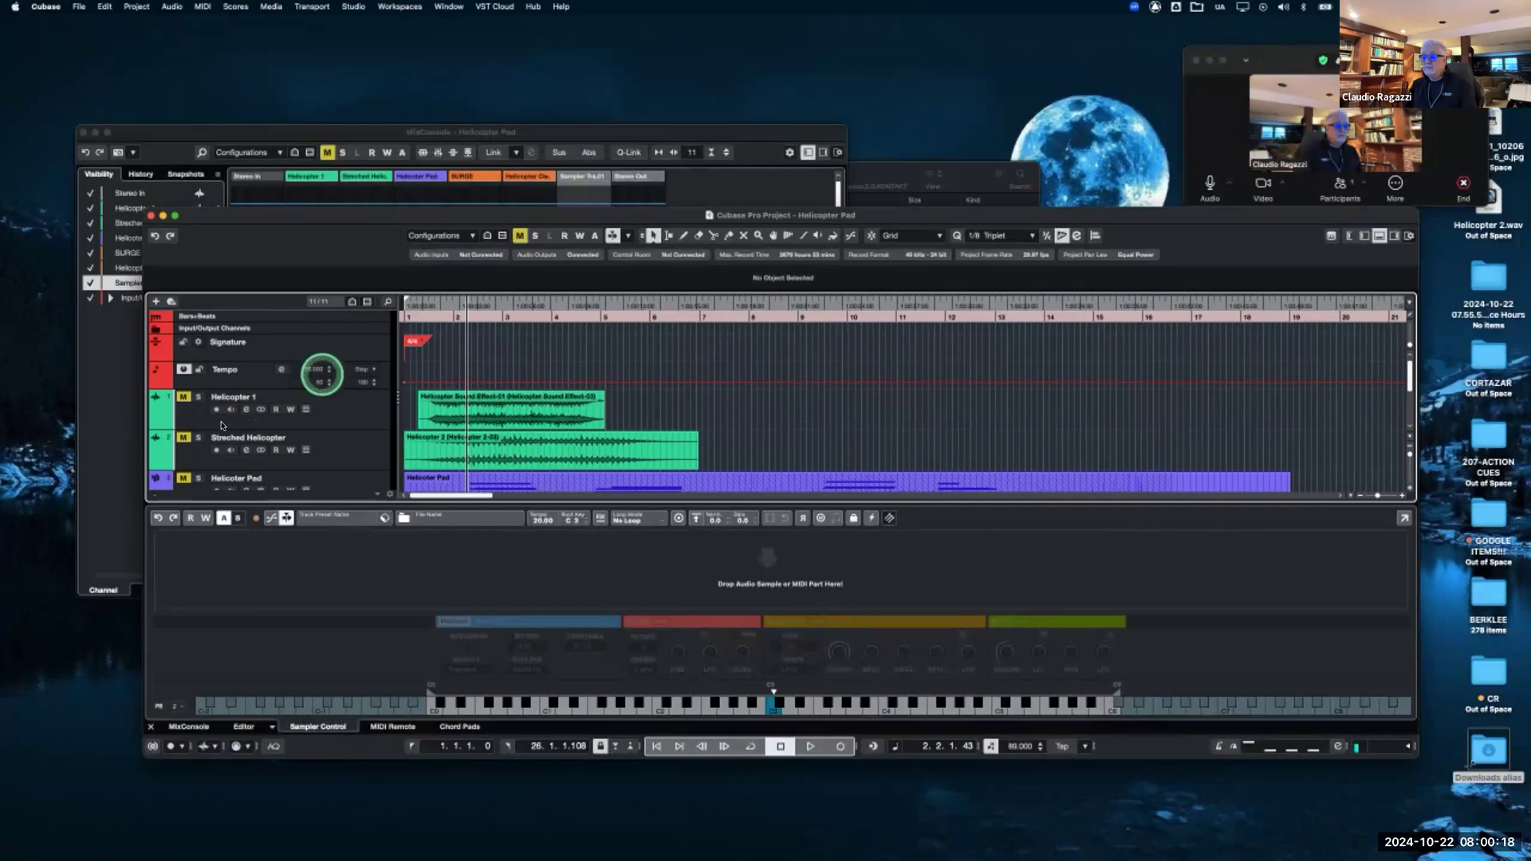
click(186, 401)
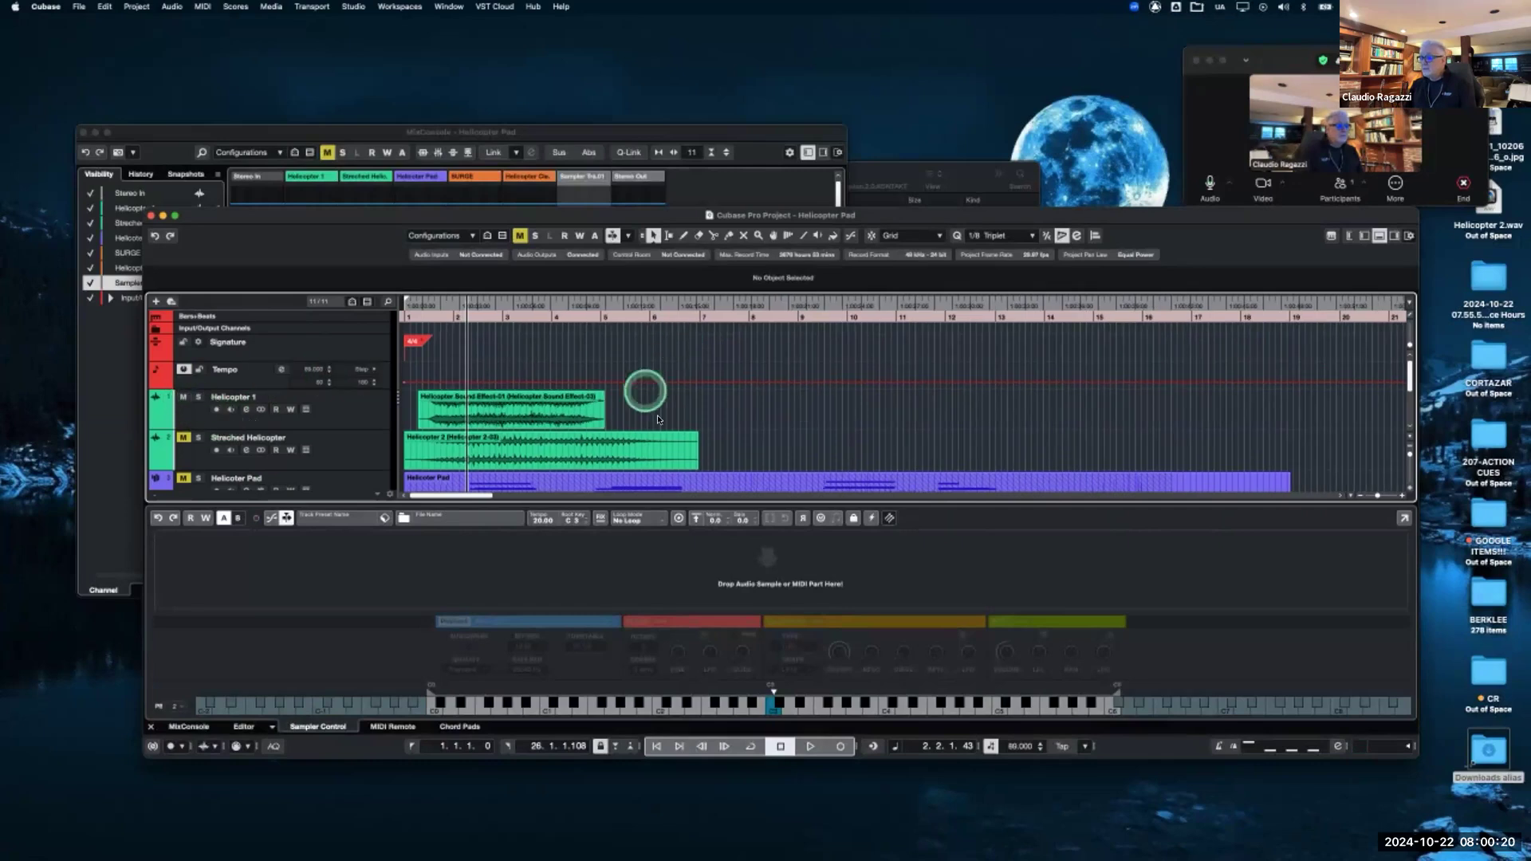
Play the project from the beginning to hear the Helicopter 1 track, and stop playback.
click(657, 747)
key(space)
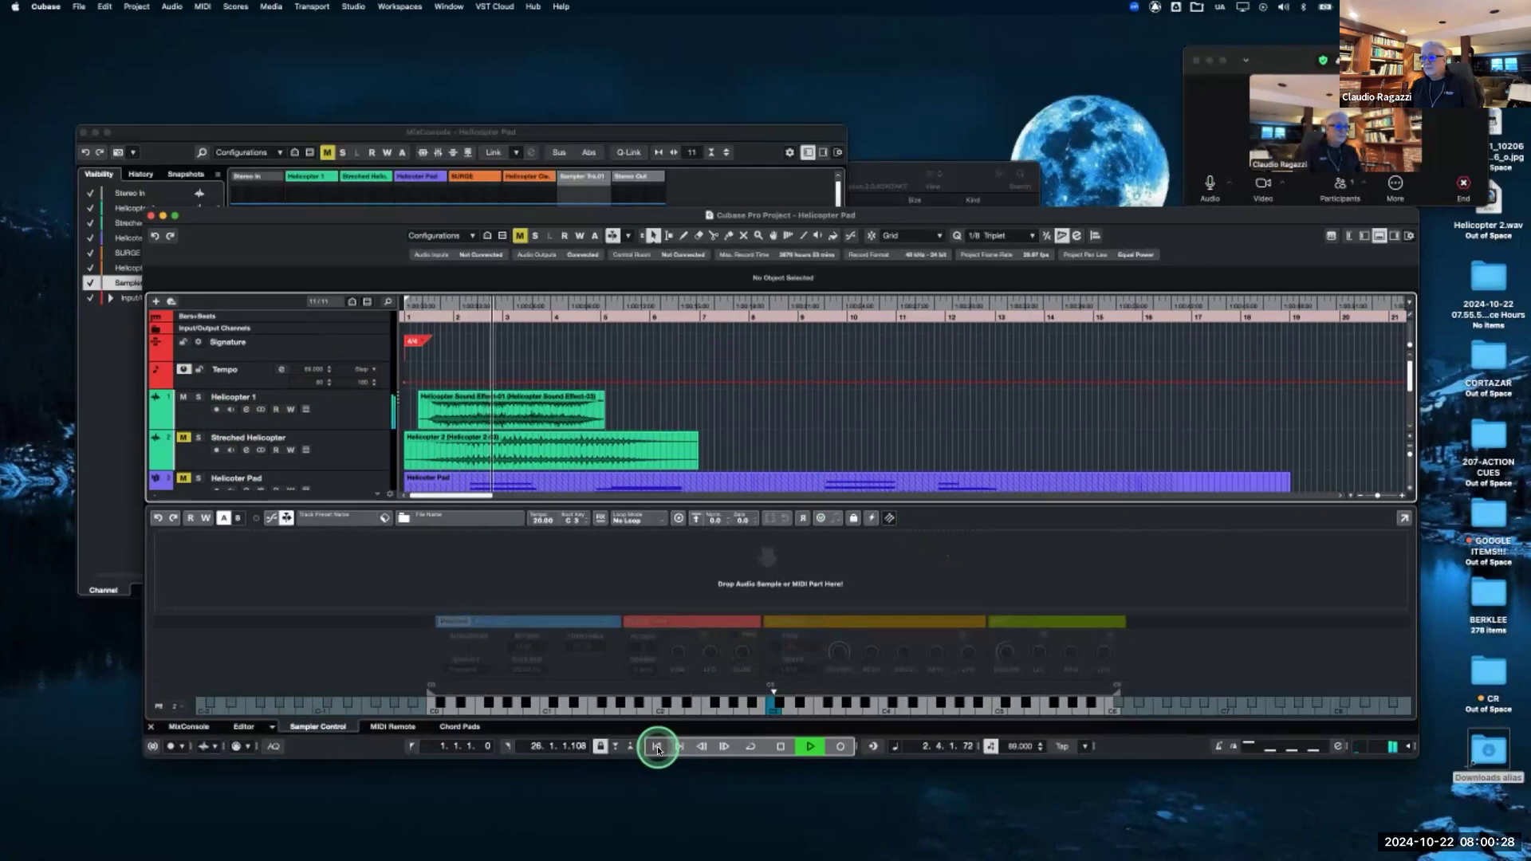
key(space)
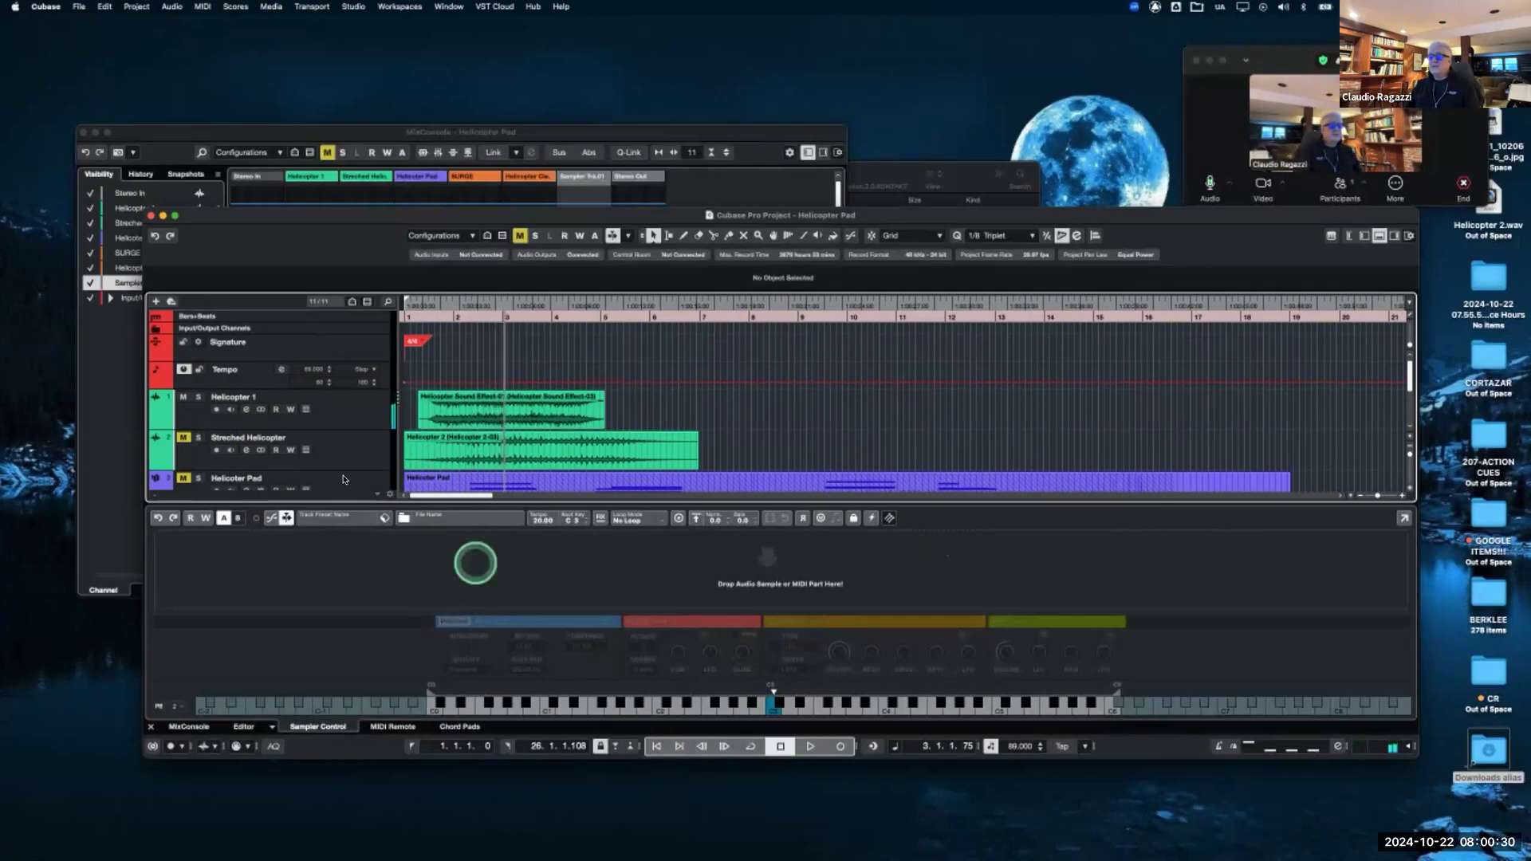
Load the Helicopter 1 audio event into the new sampler track and audition the sample at its root key.
scroll(304, 416, down, 1)
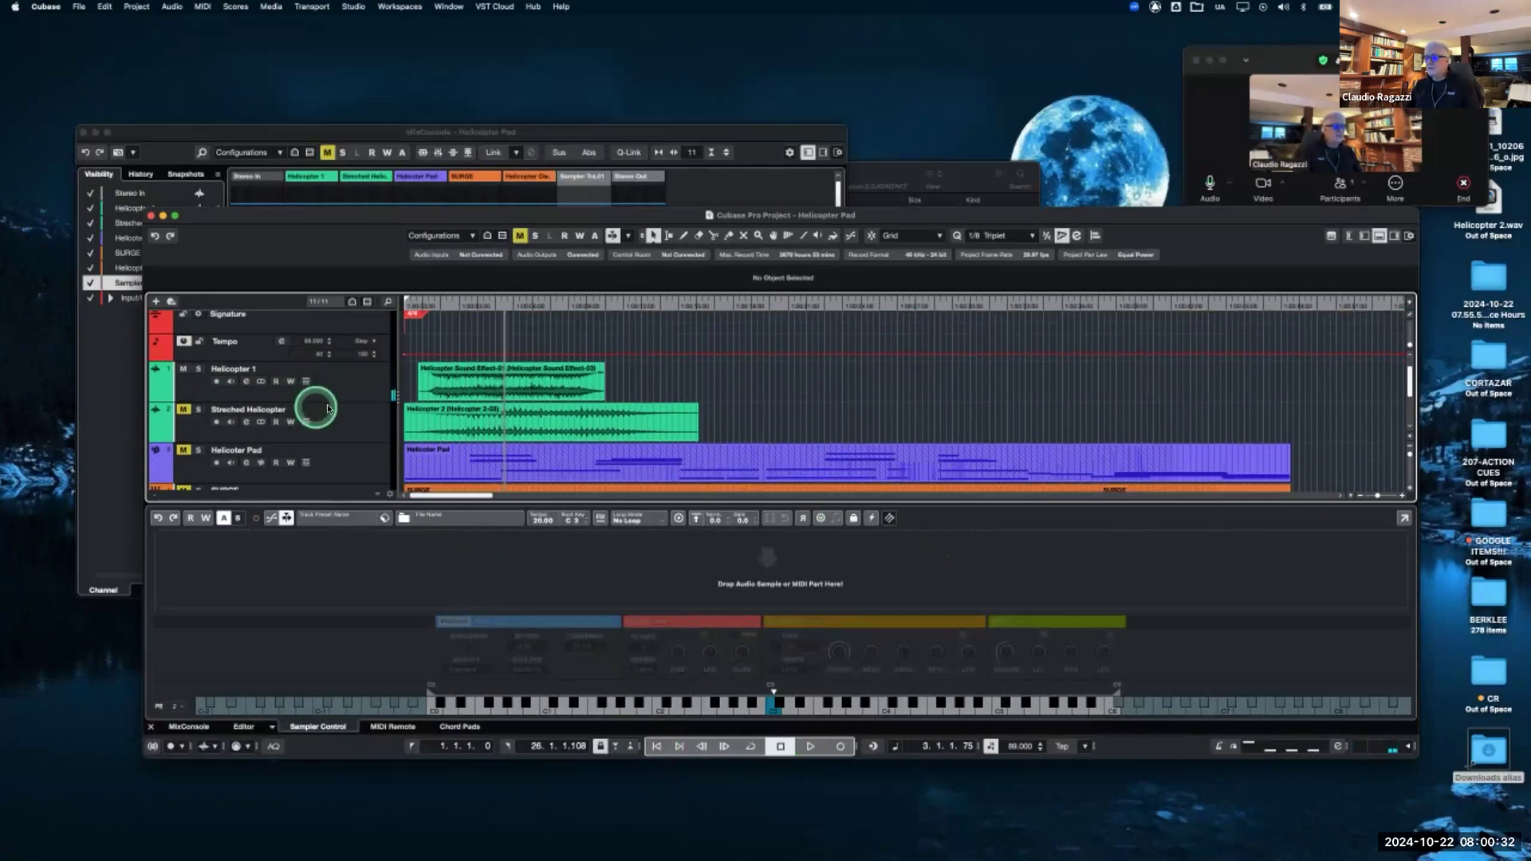
click(542, 384)
drag(542, 384, 747, 577)
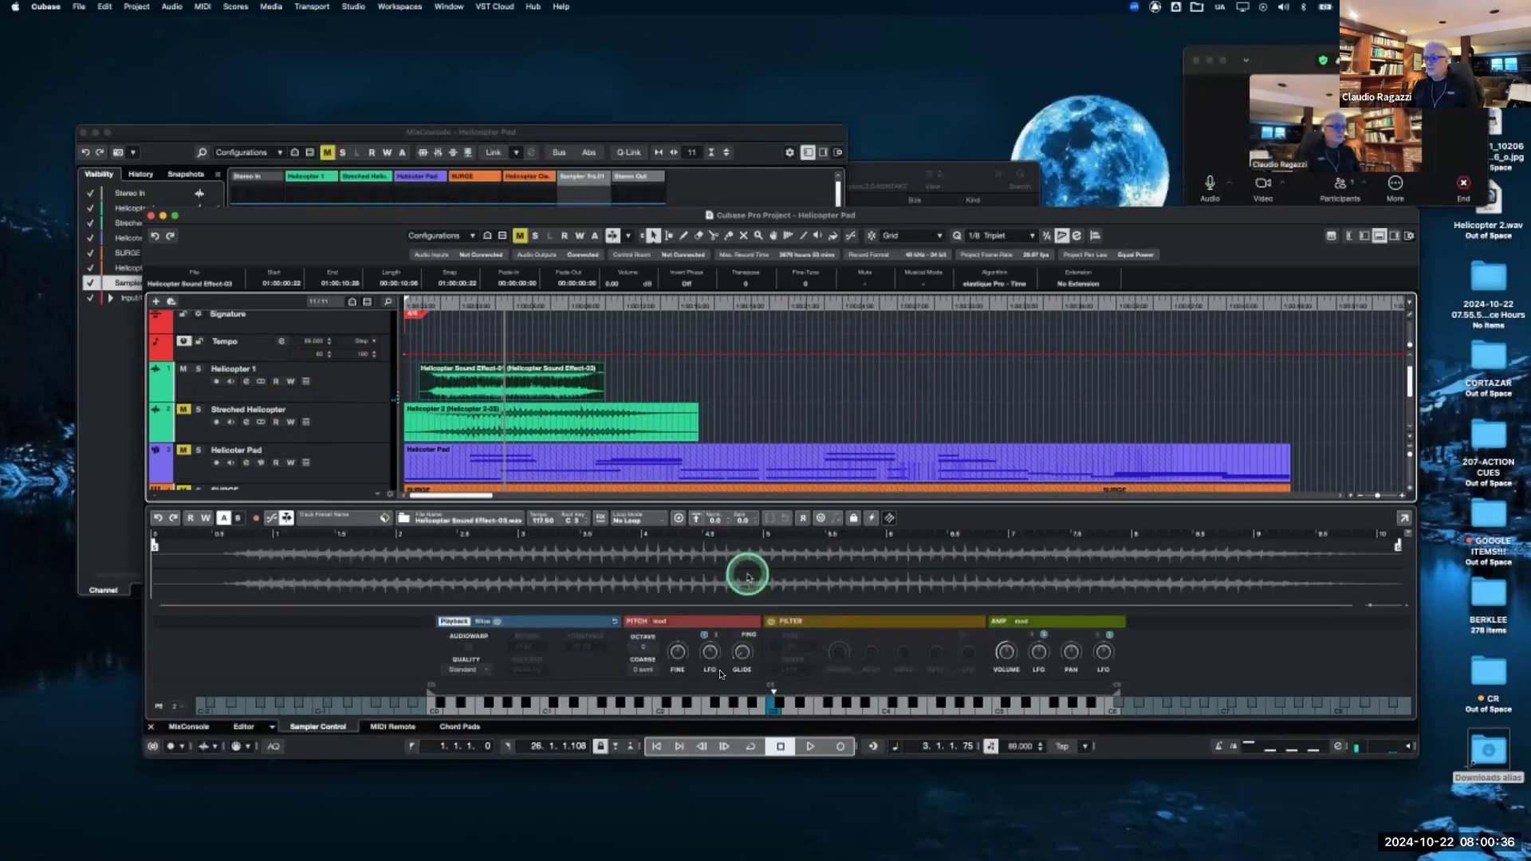
click(772, 711)
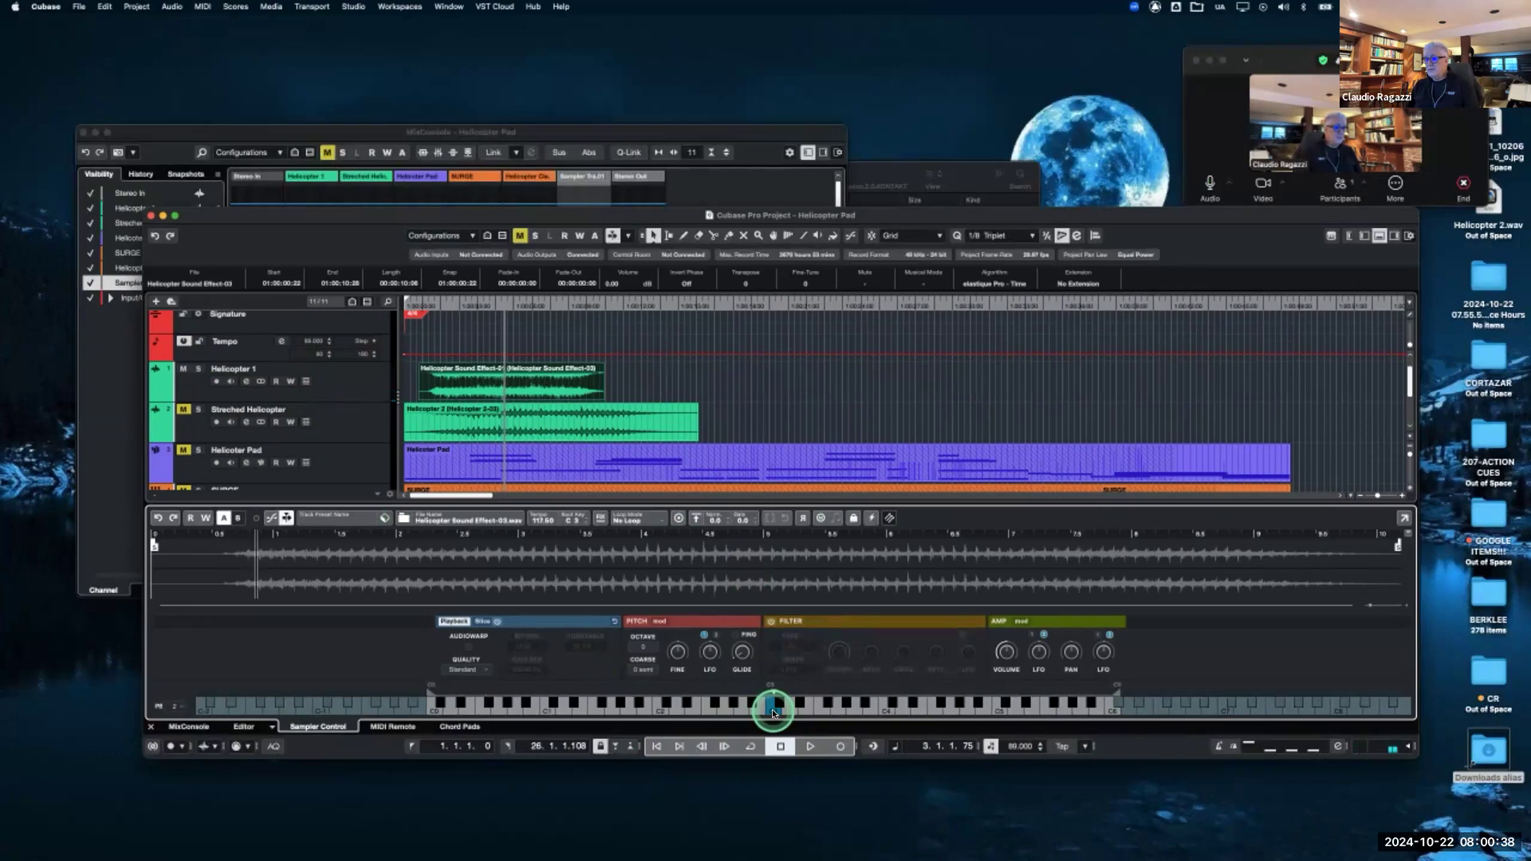
click(772, 710)
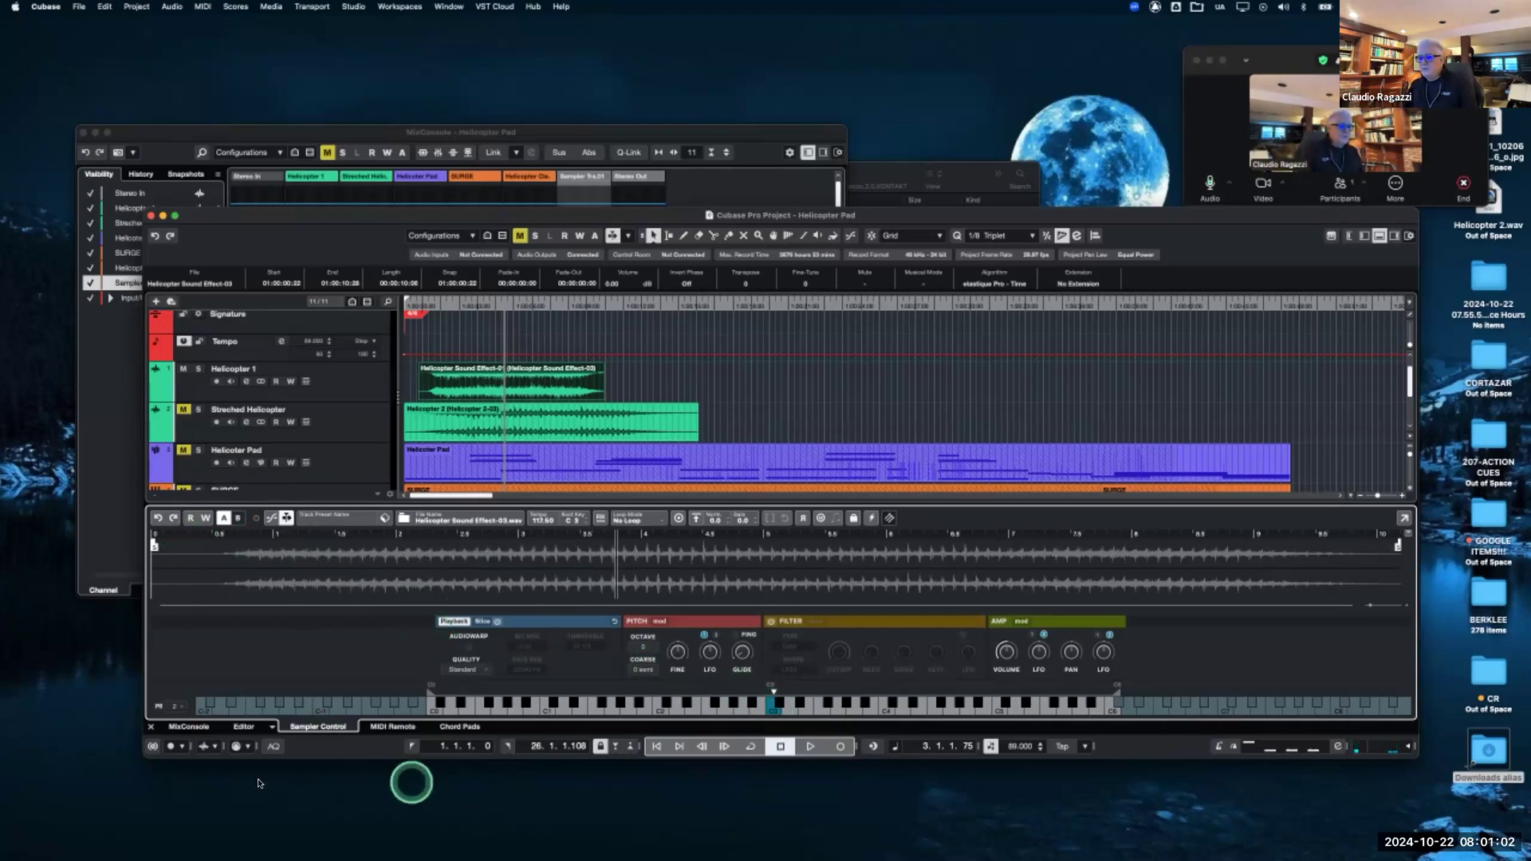
Close the sampler editor and remove Sampler Track 01 from the project.
click(151, 728)
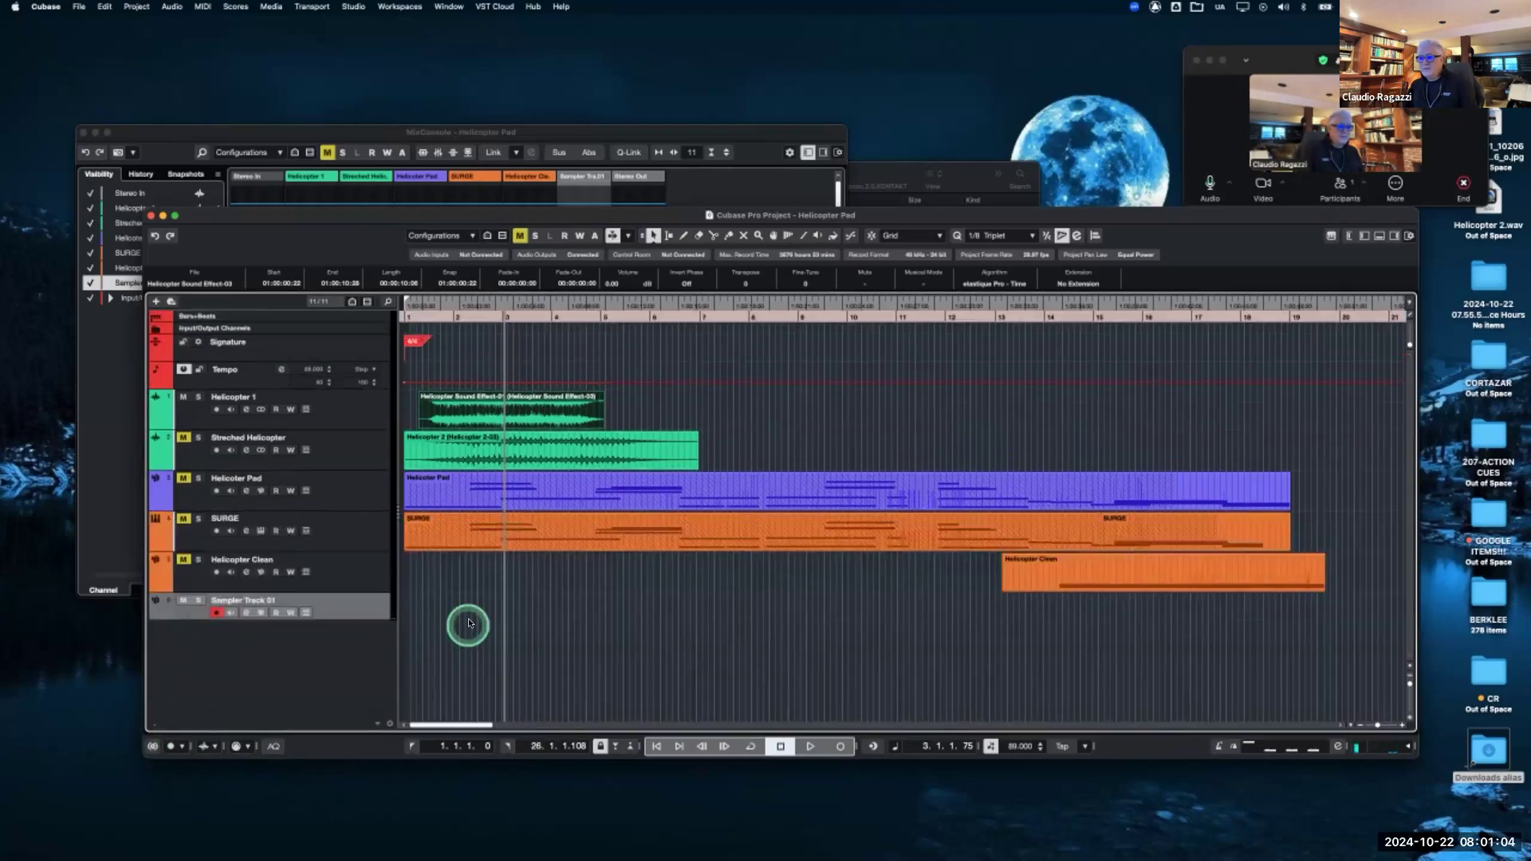
right_click(346, 611)
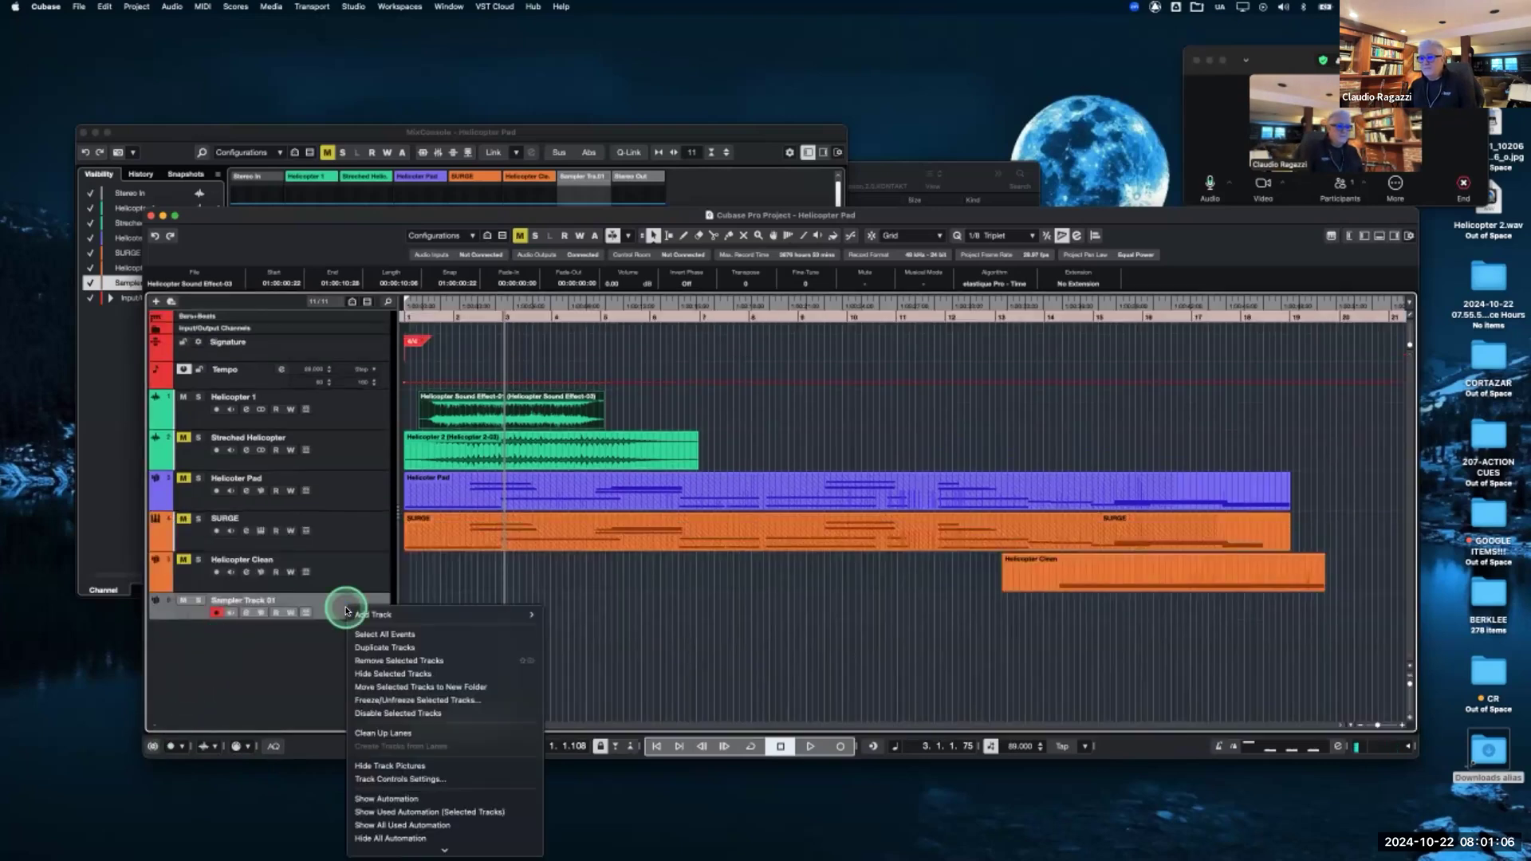
click(424, 661)
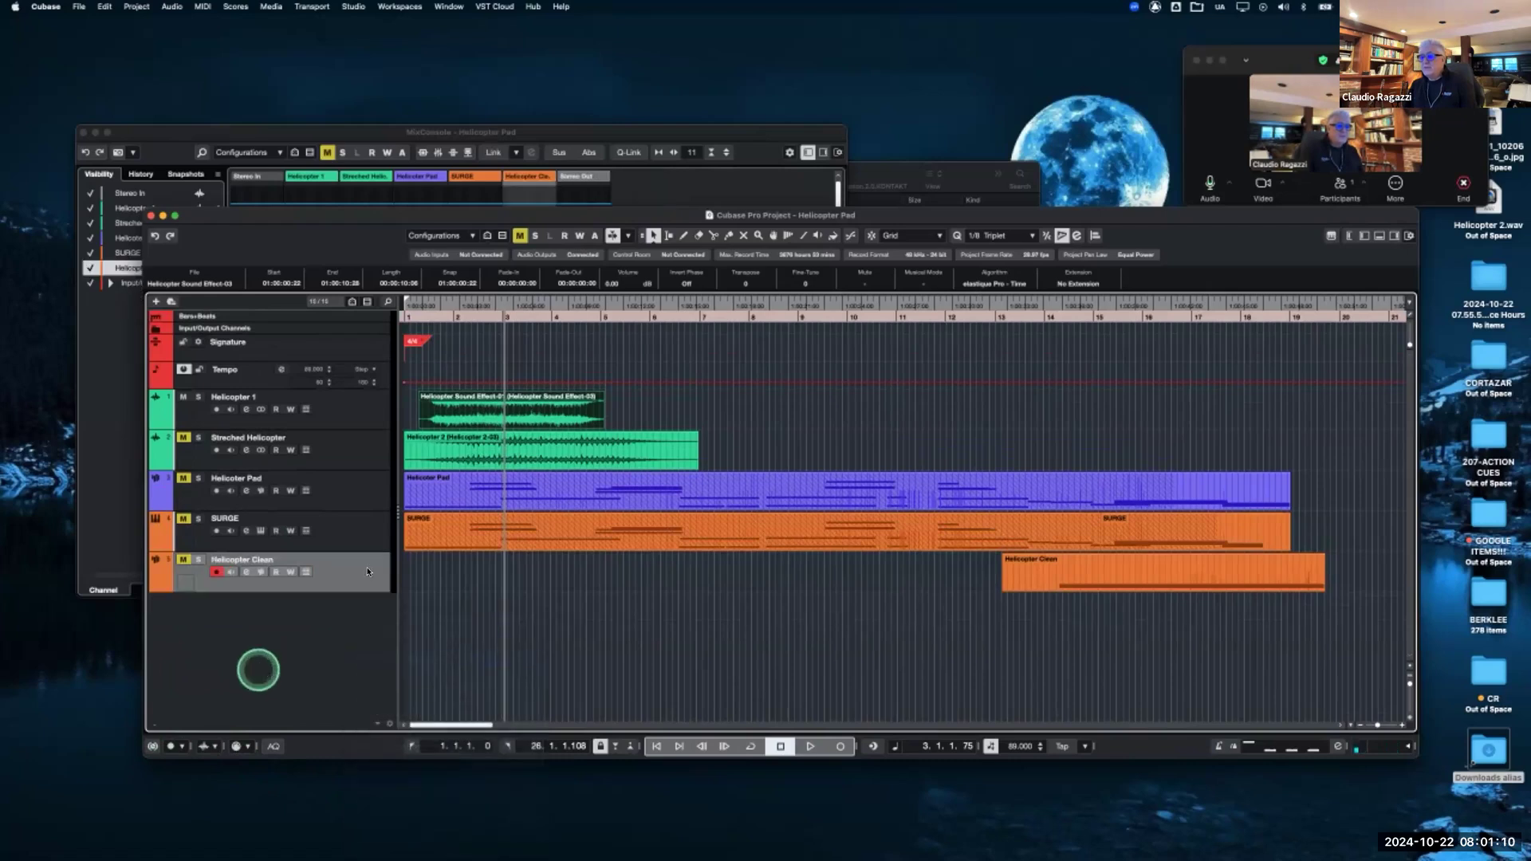
Compare the Helicopter 1 and Streched Helicopter audio events and examine the selection tool's Sizing Applies Time Stretch option.
click(604, 451)
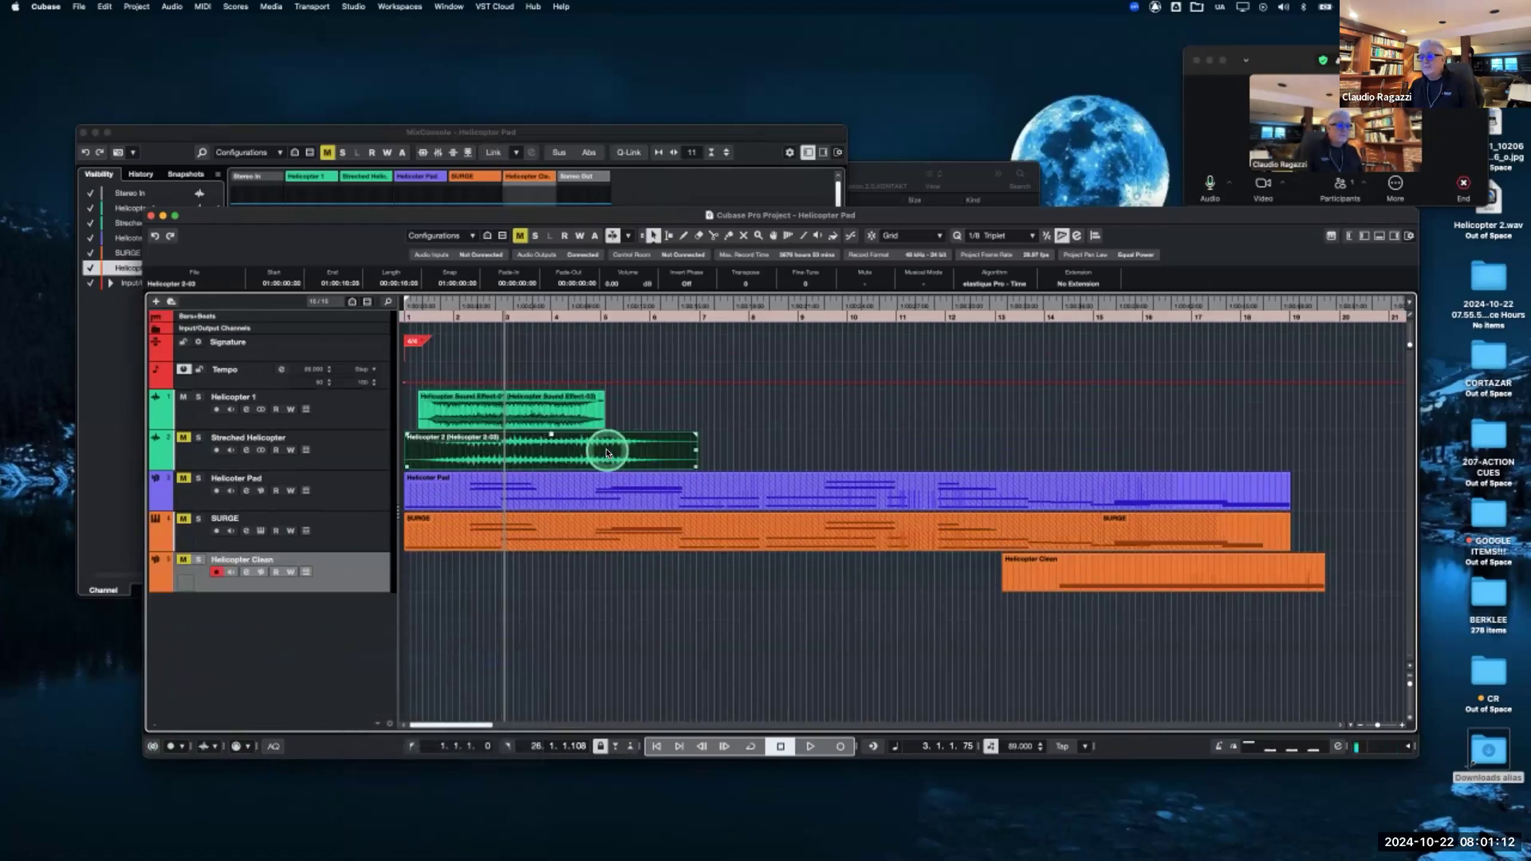
click(562, 414)
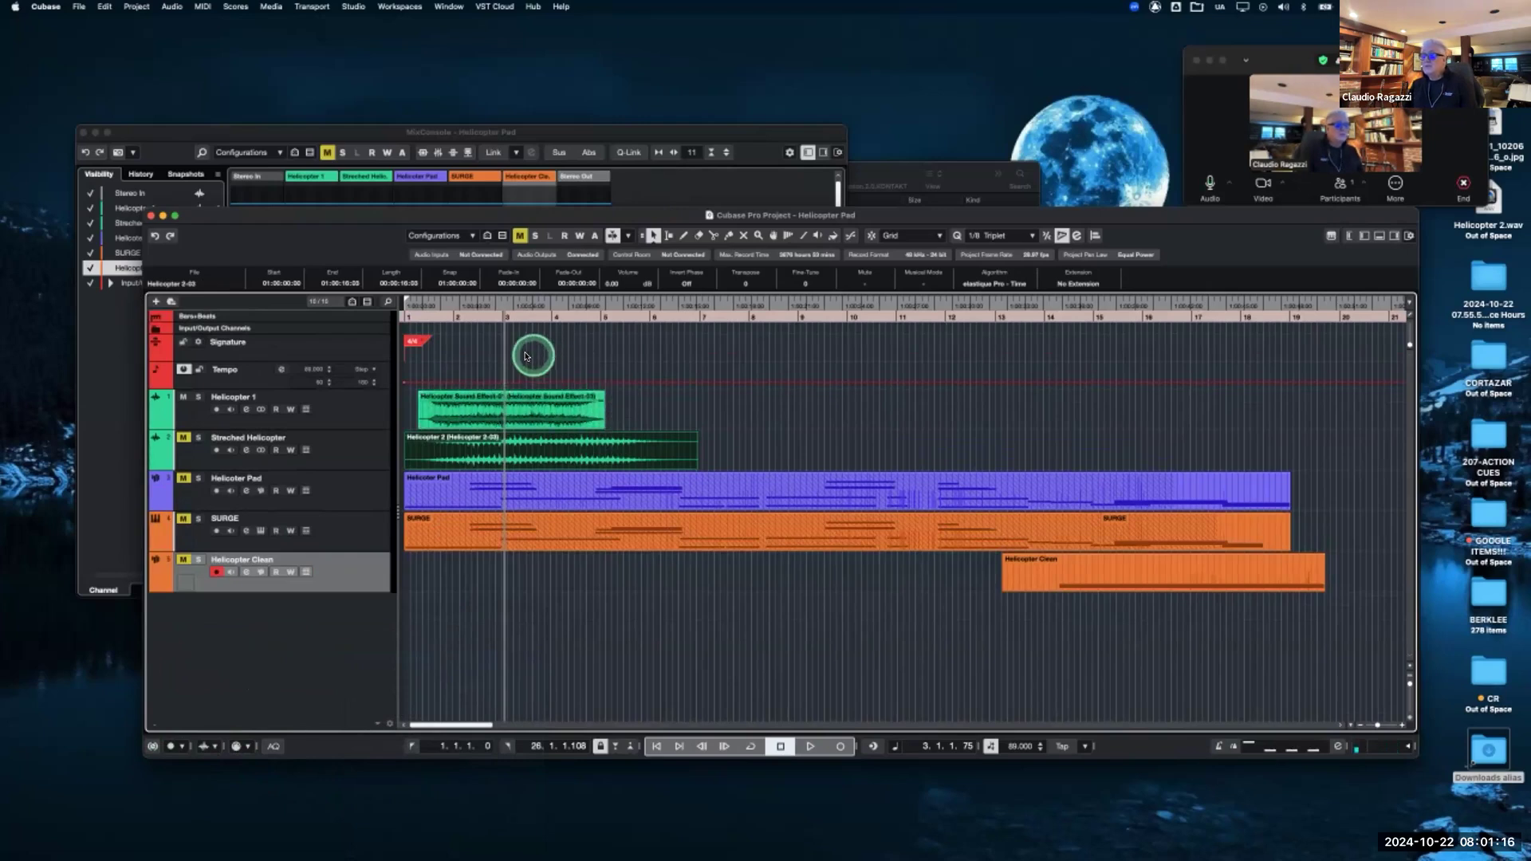
click(547, 411)
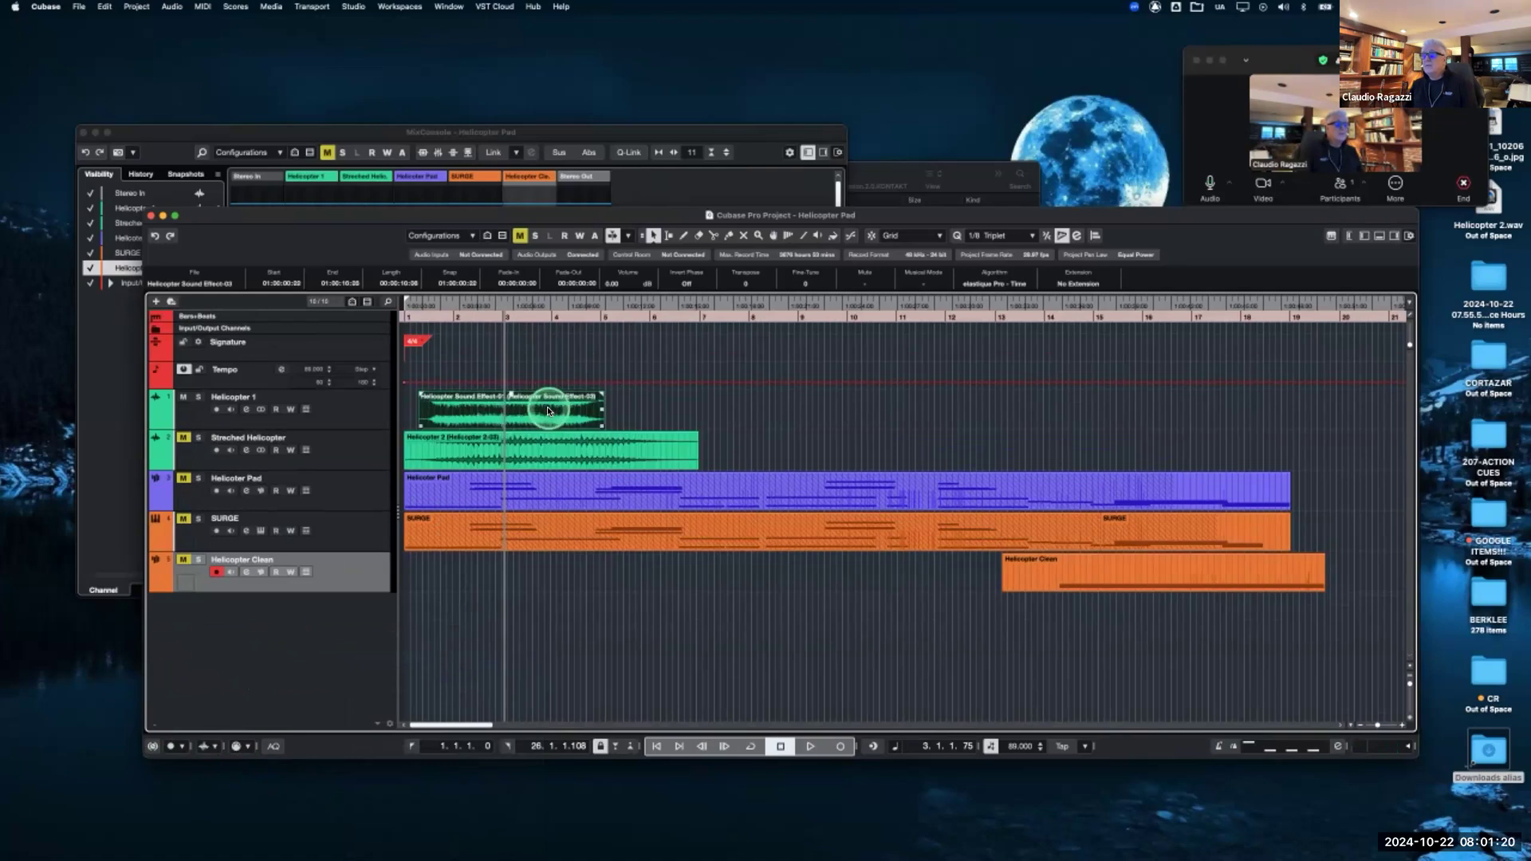
click(653, 236)
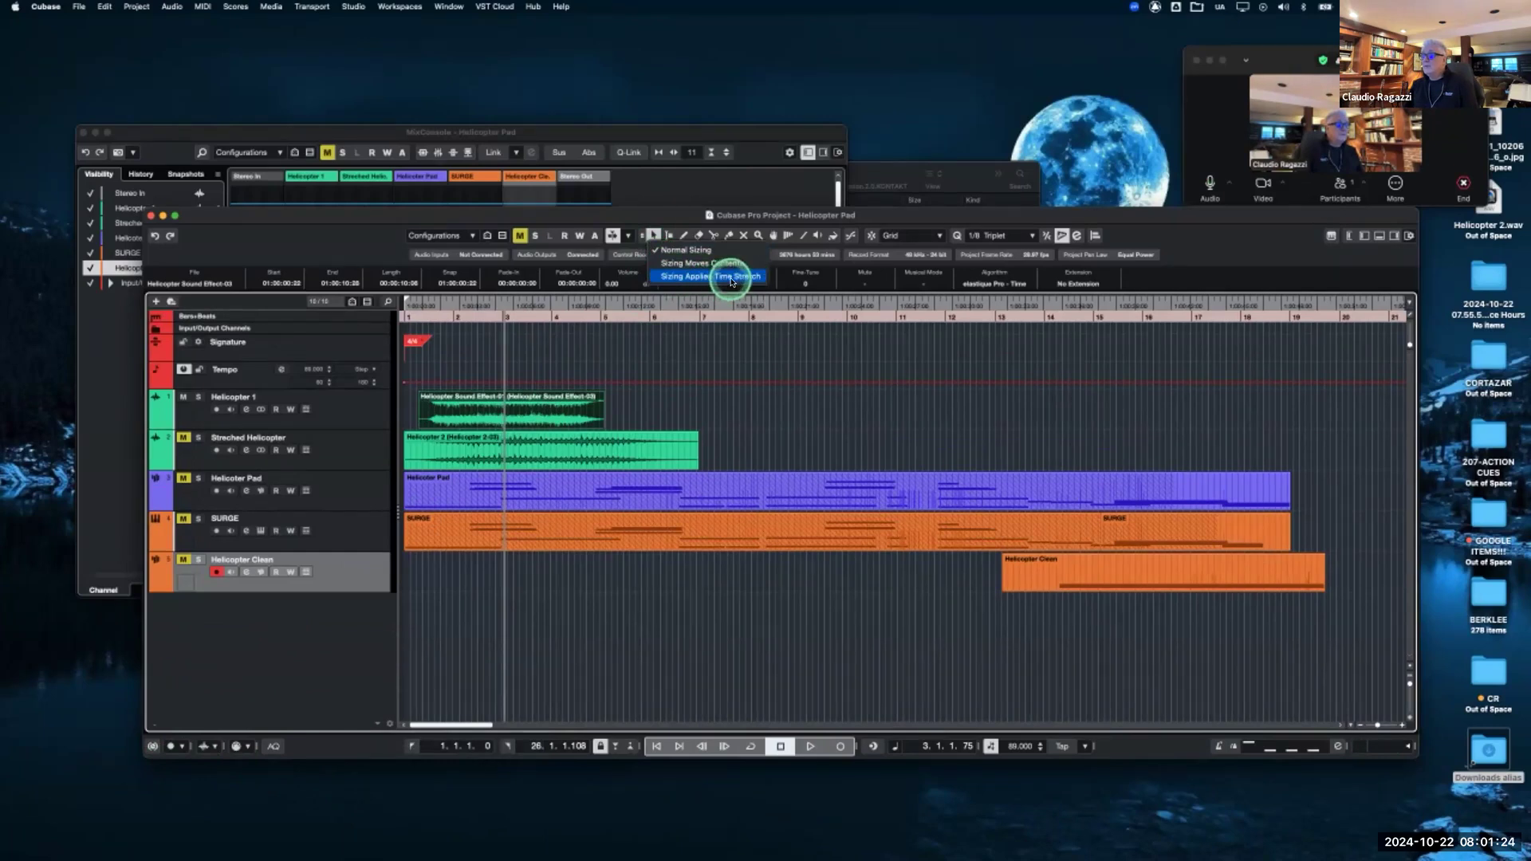
click(708, 394)
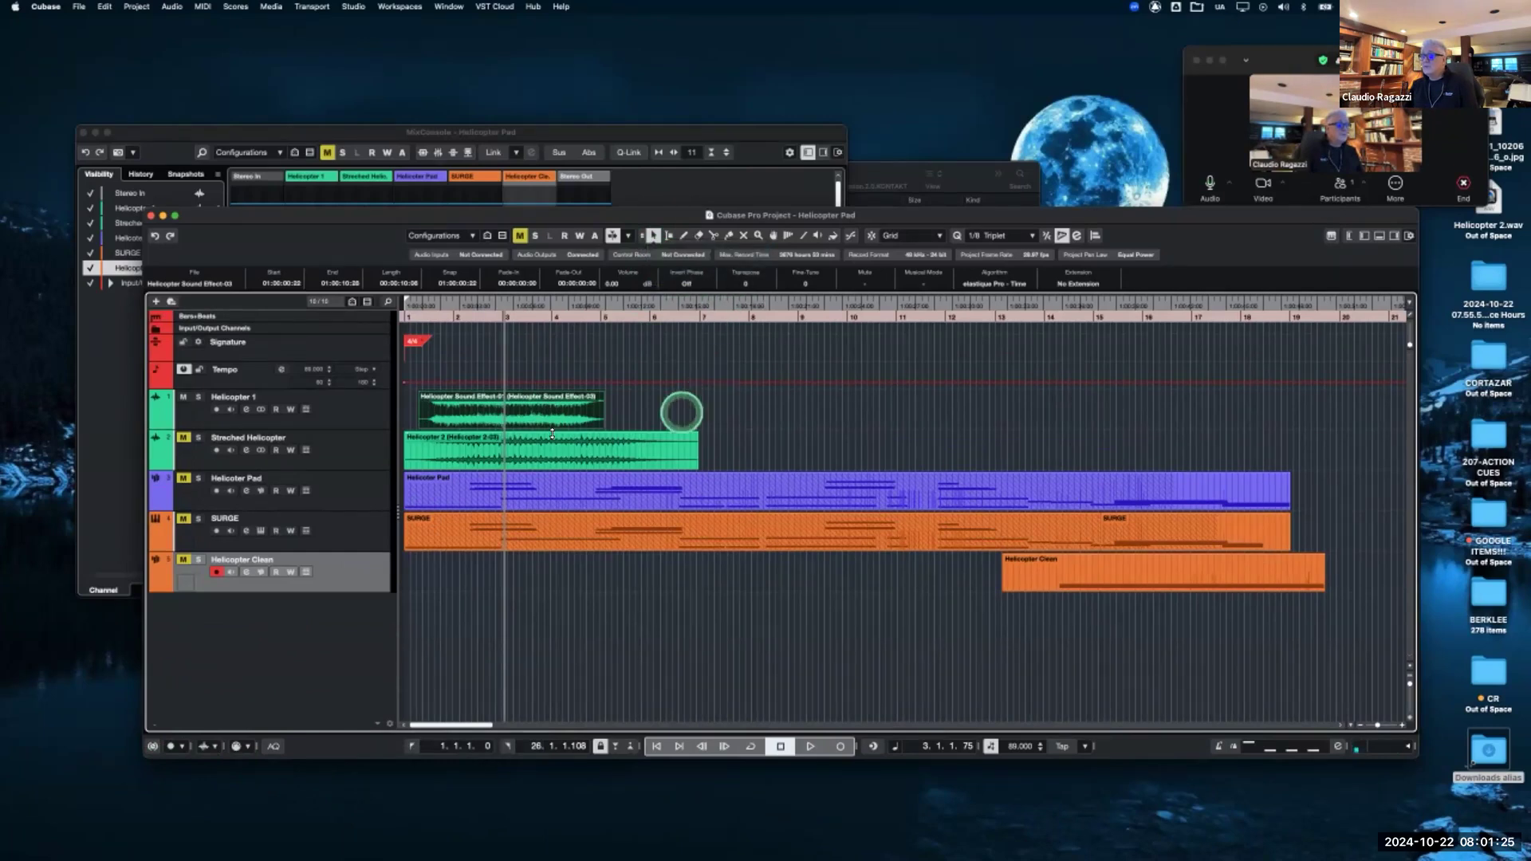
Mute the Helicopter 1 track and unmute the Streched Helicopter track.
click(183, 396)
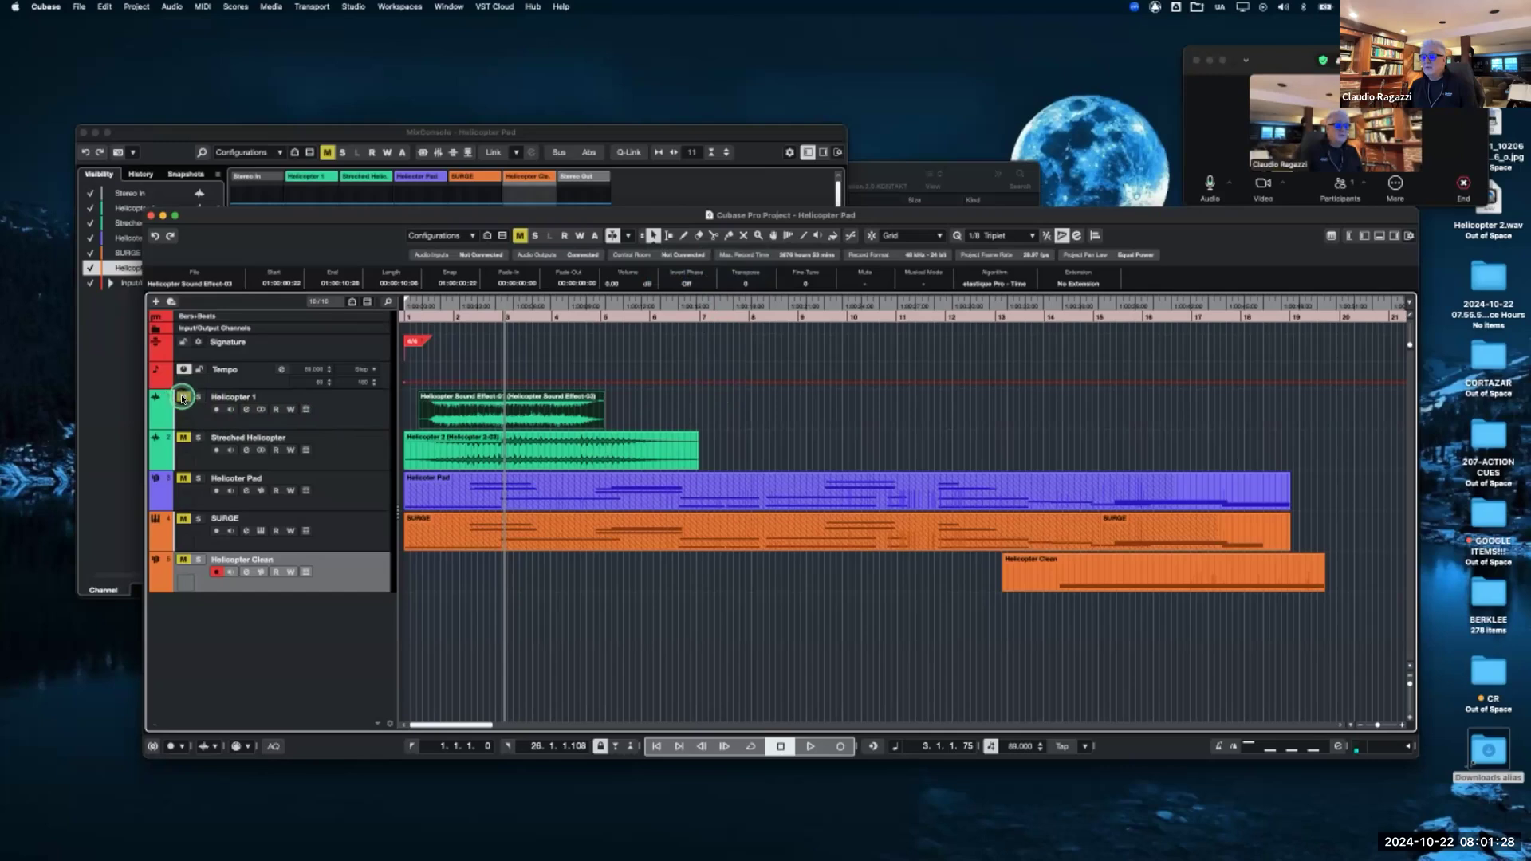
click(183, 438)
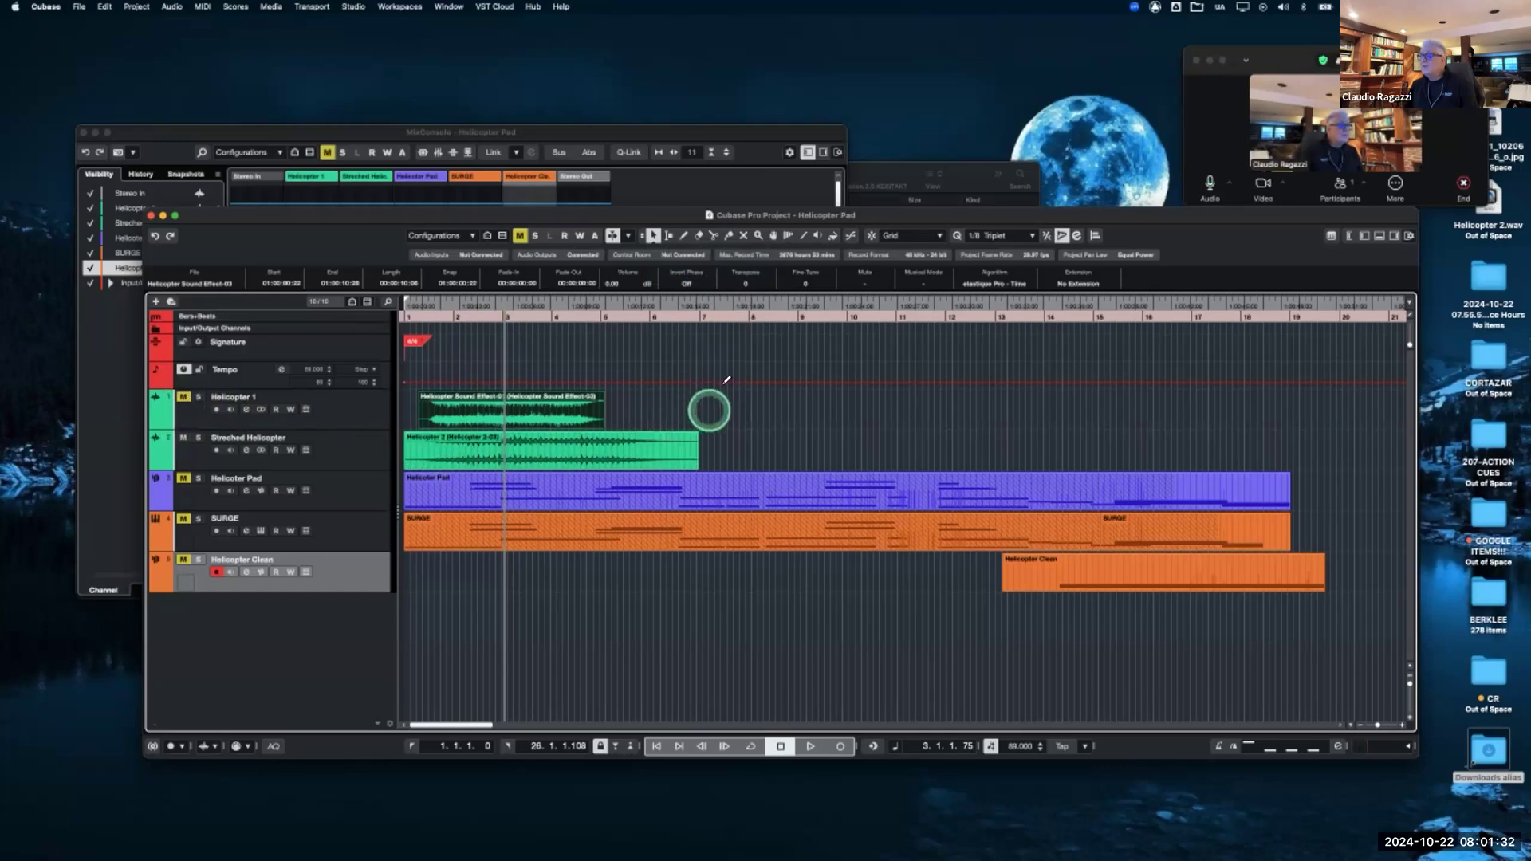
Select the Streched Helicopter event and examine the audio processes available for it, particularly Reverse, without applying any.
click(584, 451)
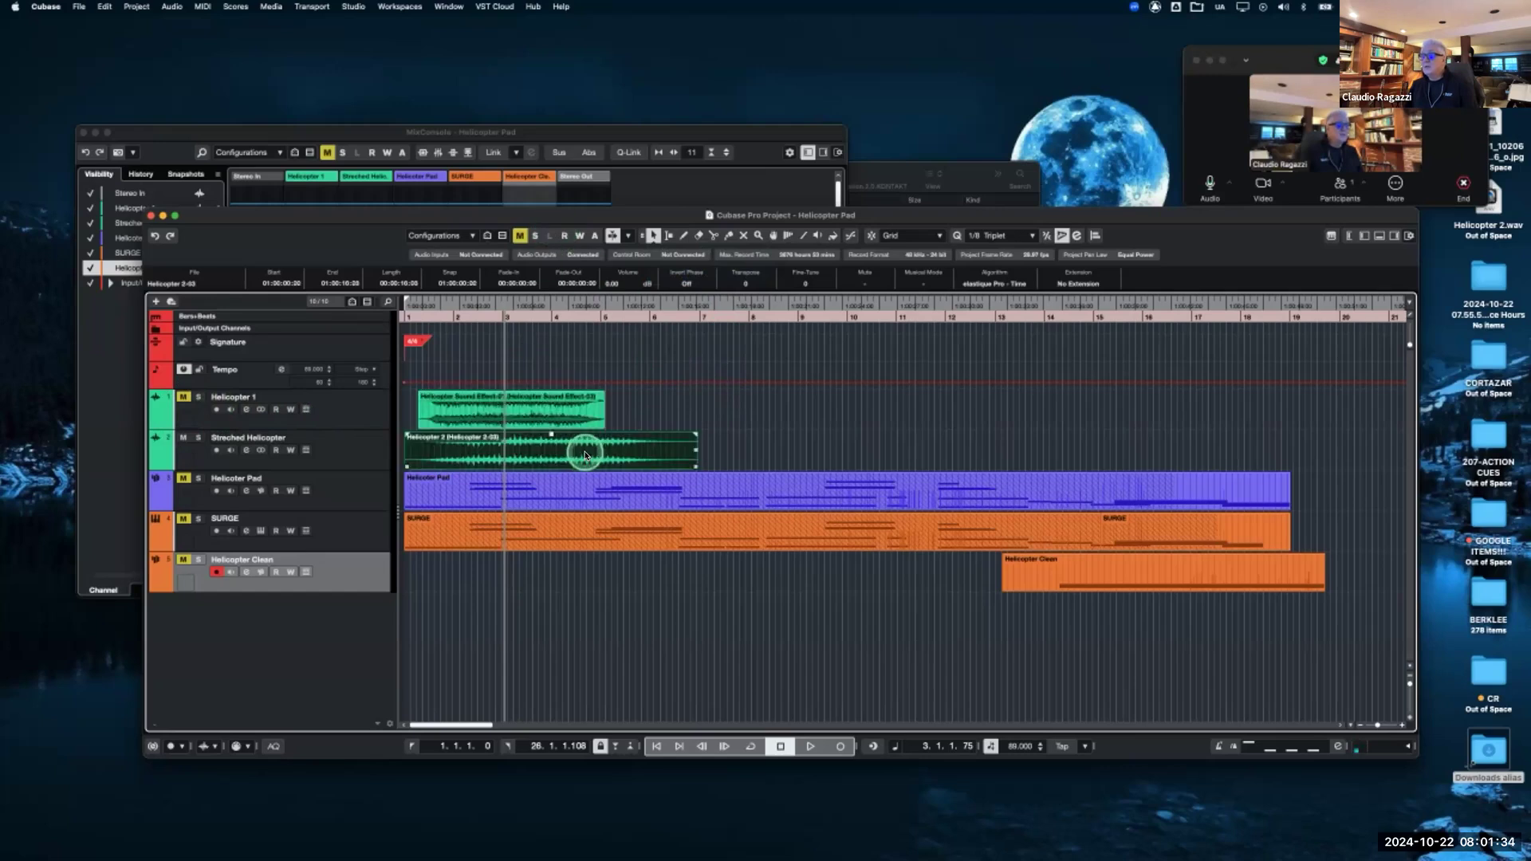
click(171, 6)
mouse_move(175, 37)
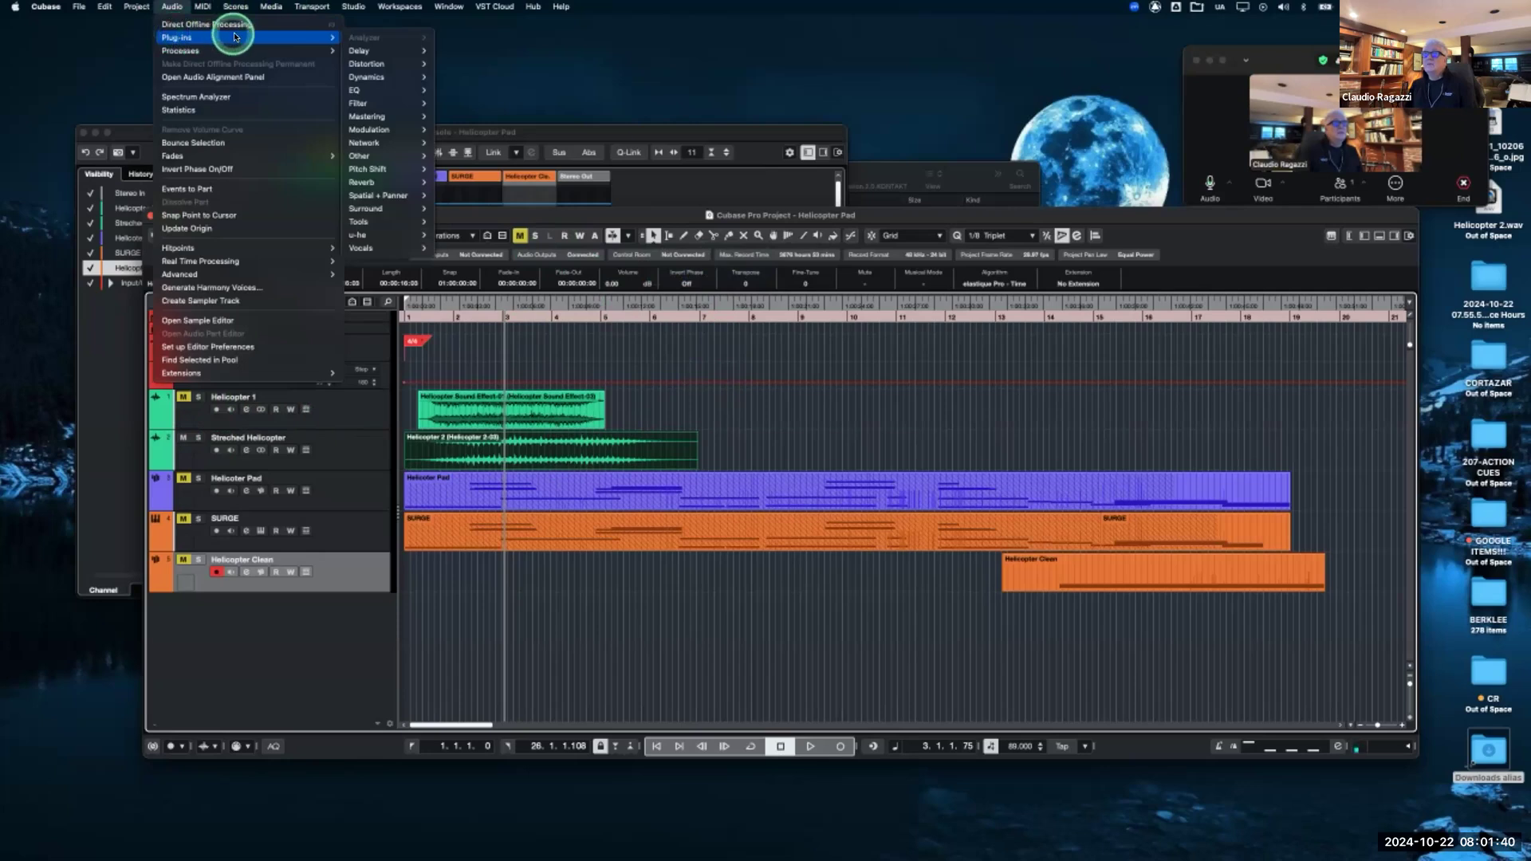
mouse_move(229, 50)
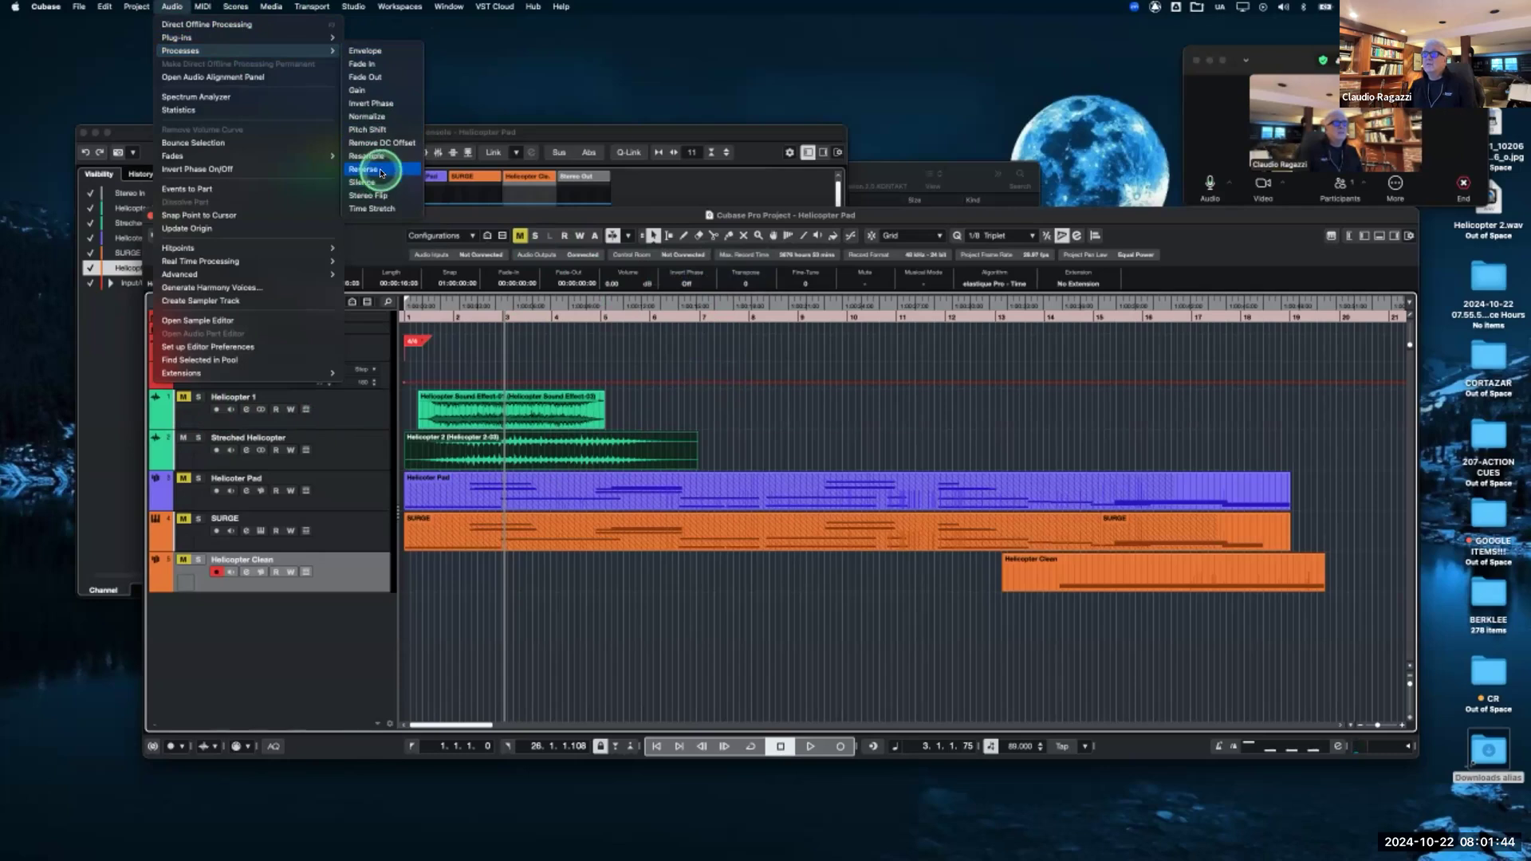
click(563, 85)
click(628, 327)
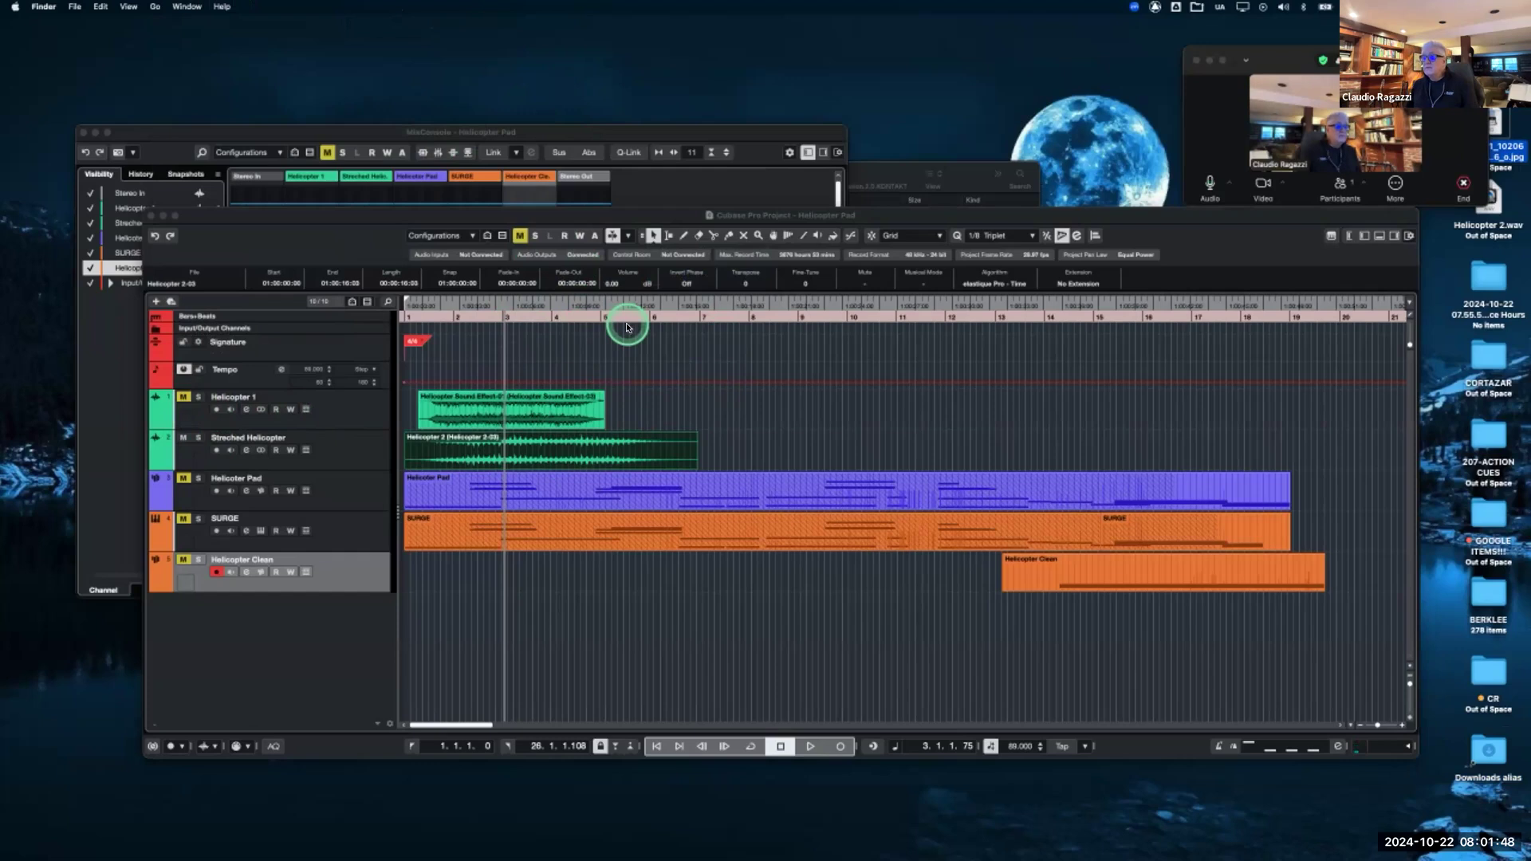
Play the project from the beginning to hear the Streched Helicopter track, and stop playback.
click(652, 357)
key(period)
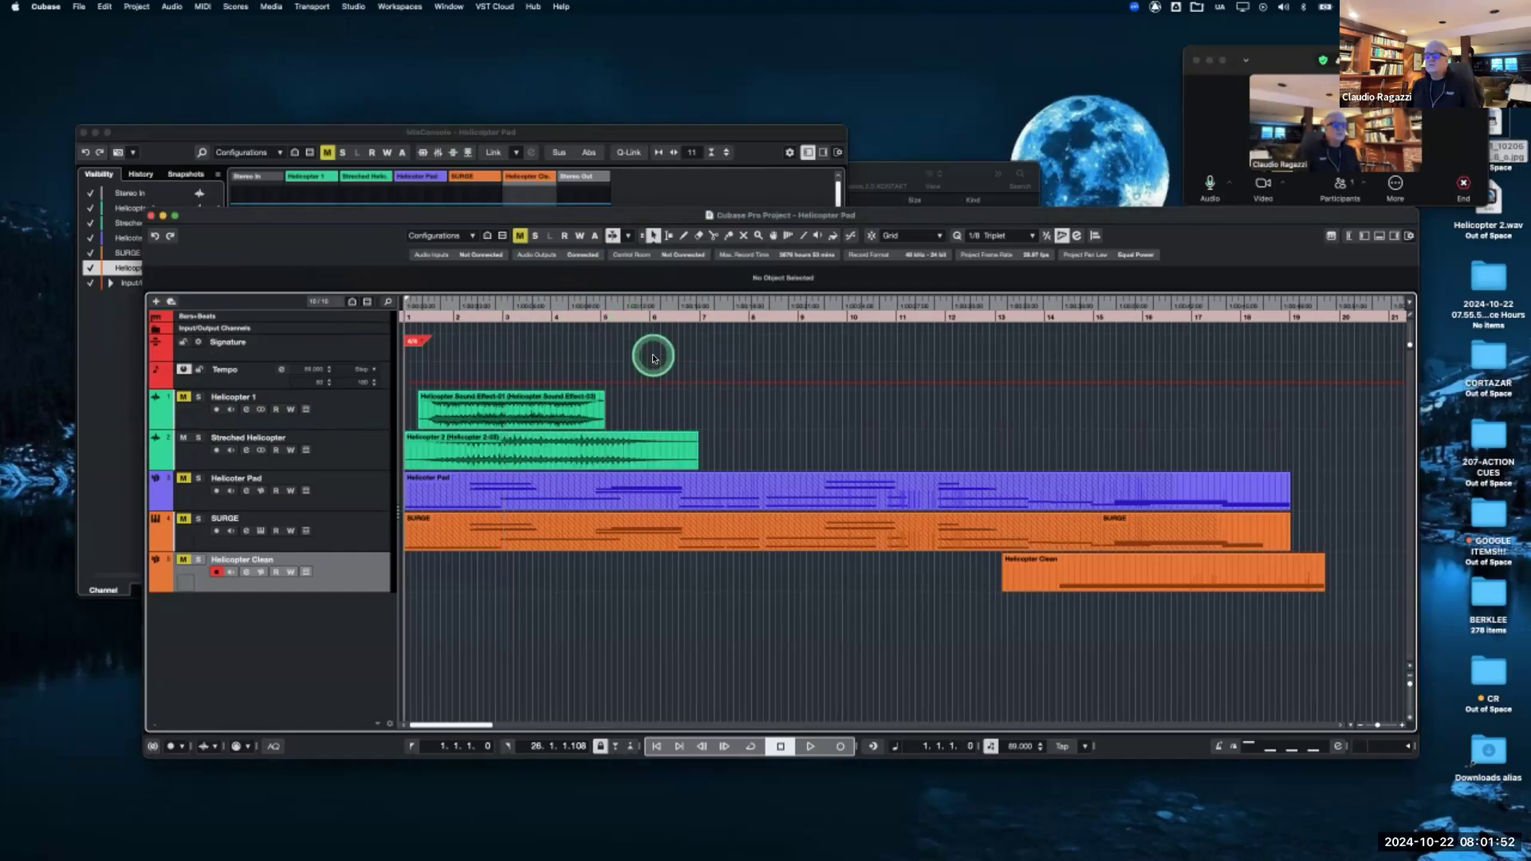
key(space)
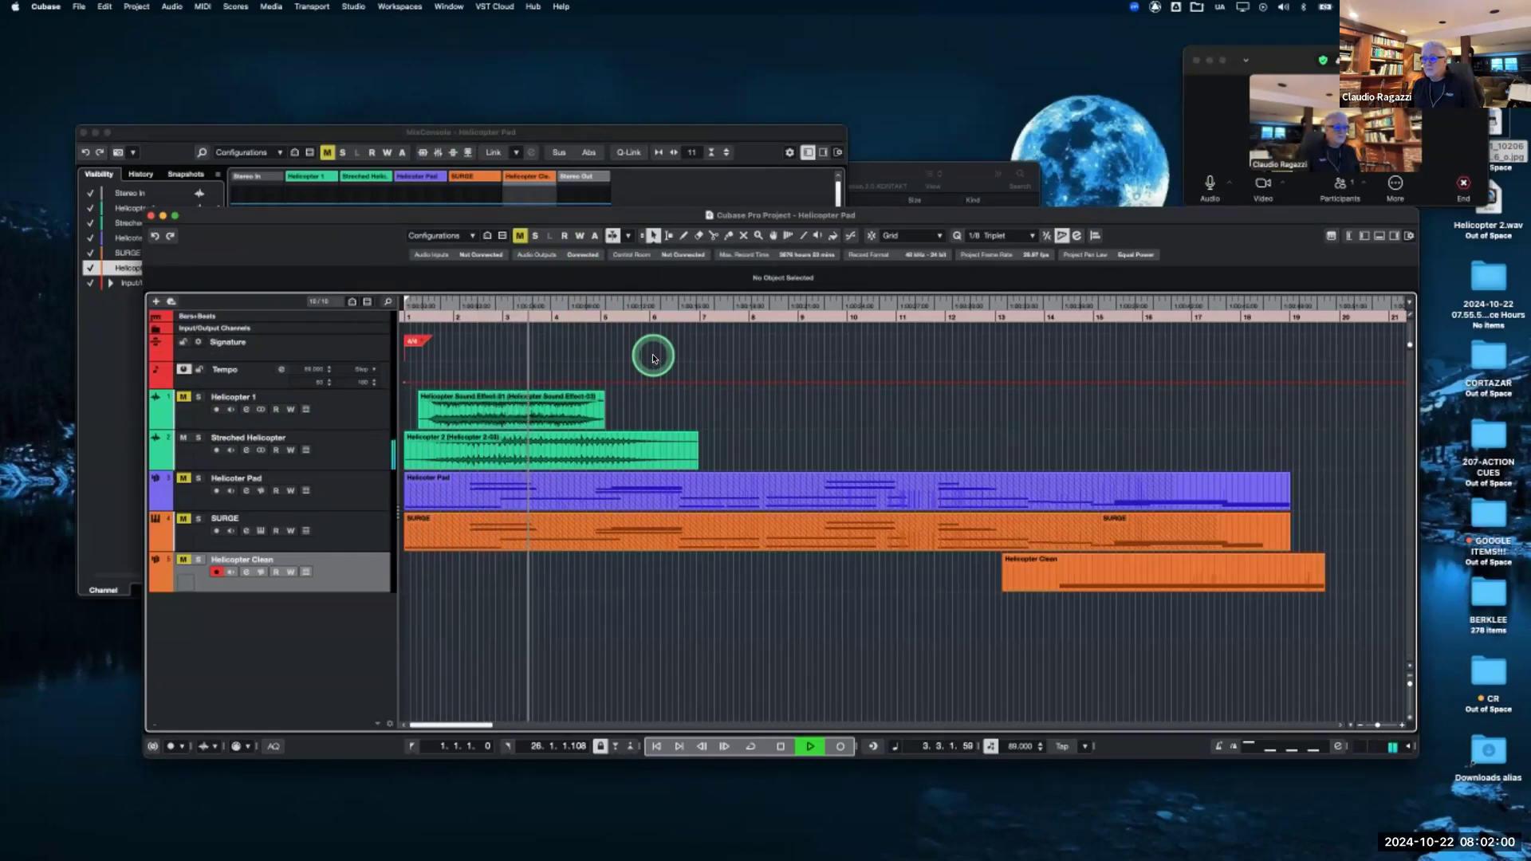
key(space)
Unmute the Helicopter Pad track, audition its sample in Sampler Control, and close the sampler editor.
click(624, 448)
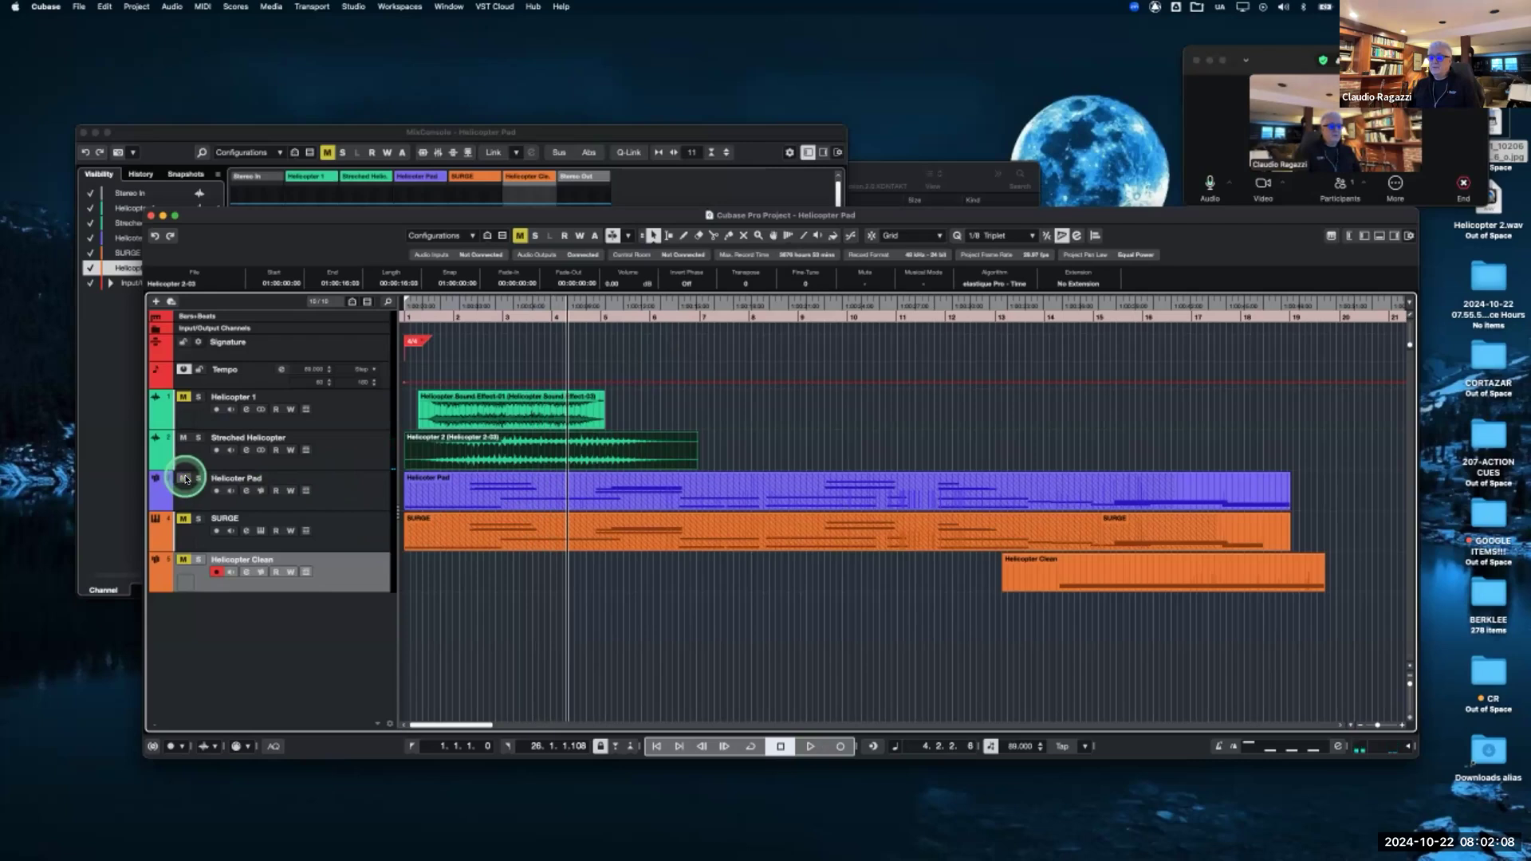
click(263, 493)
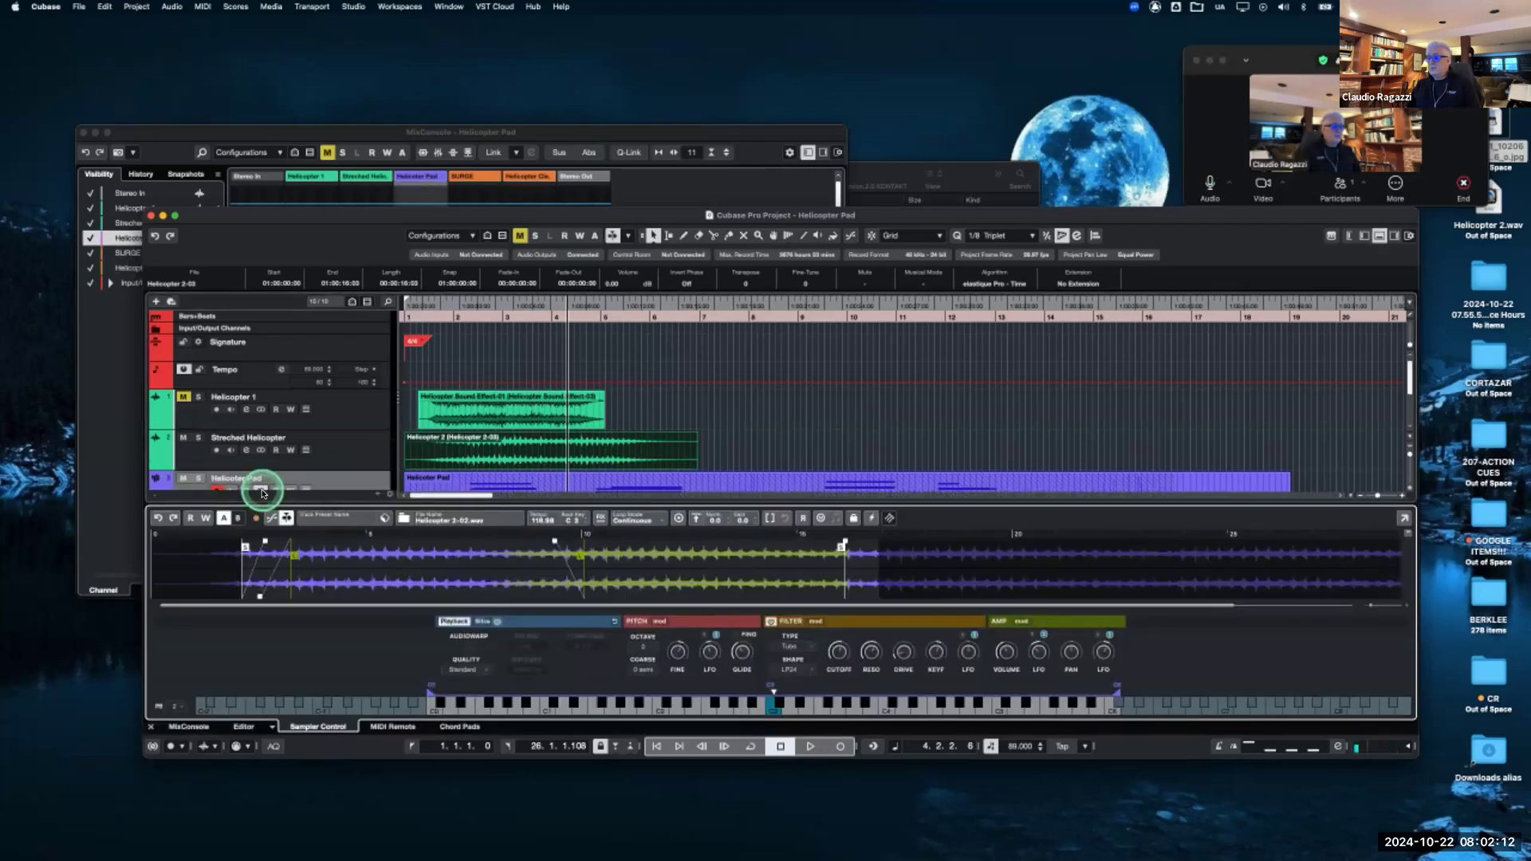
click(770, 712)
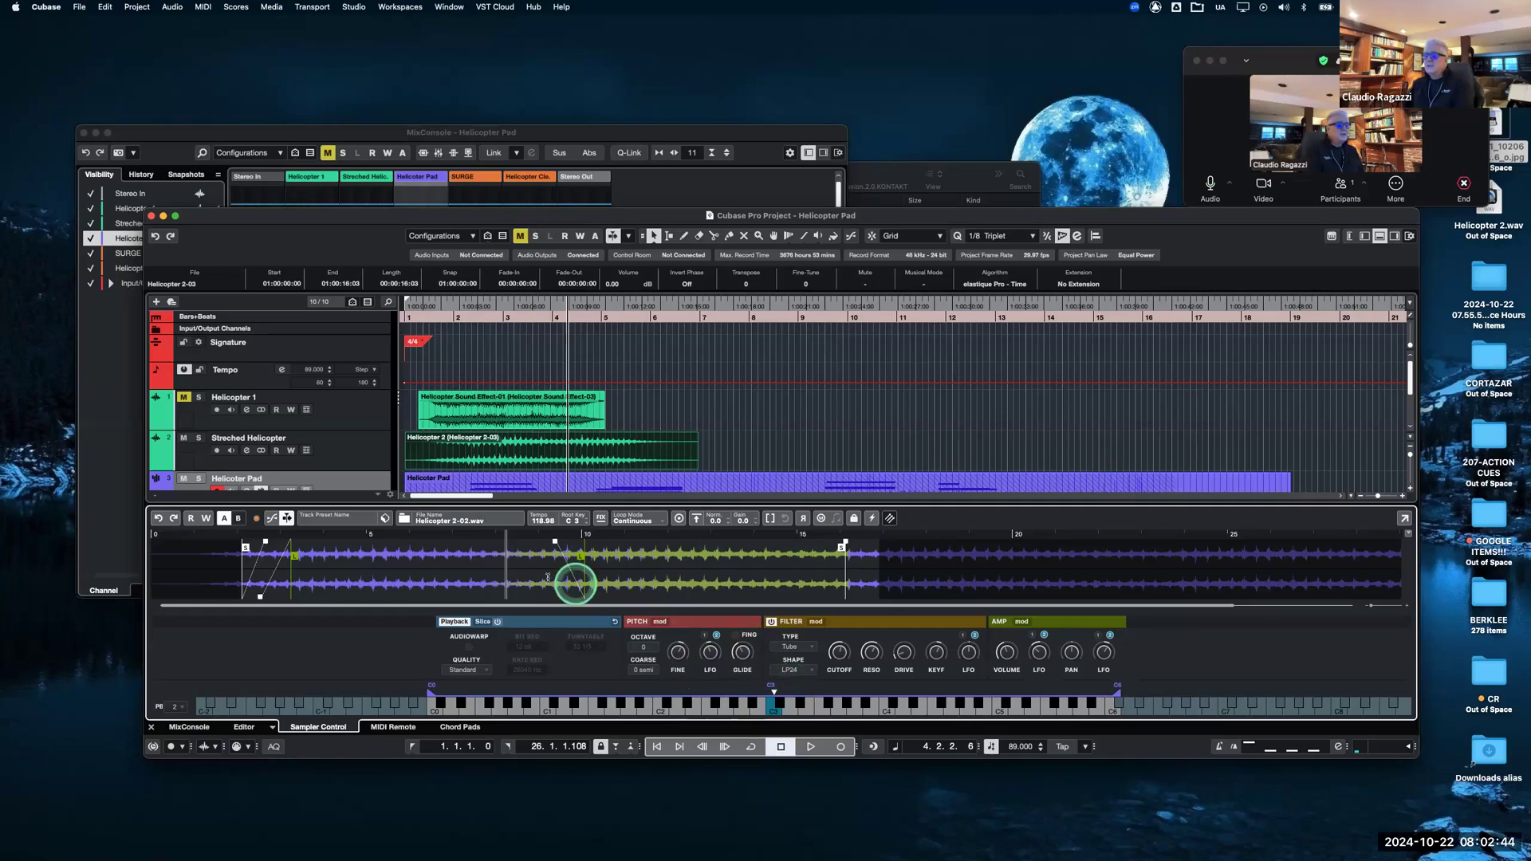
click(150, 727)
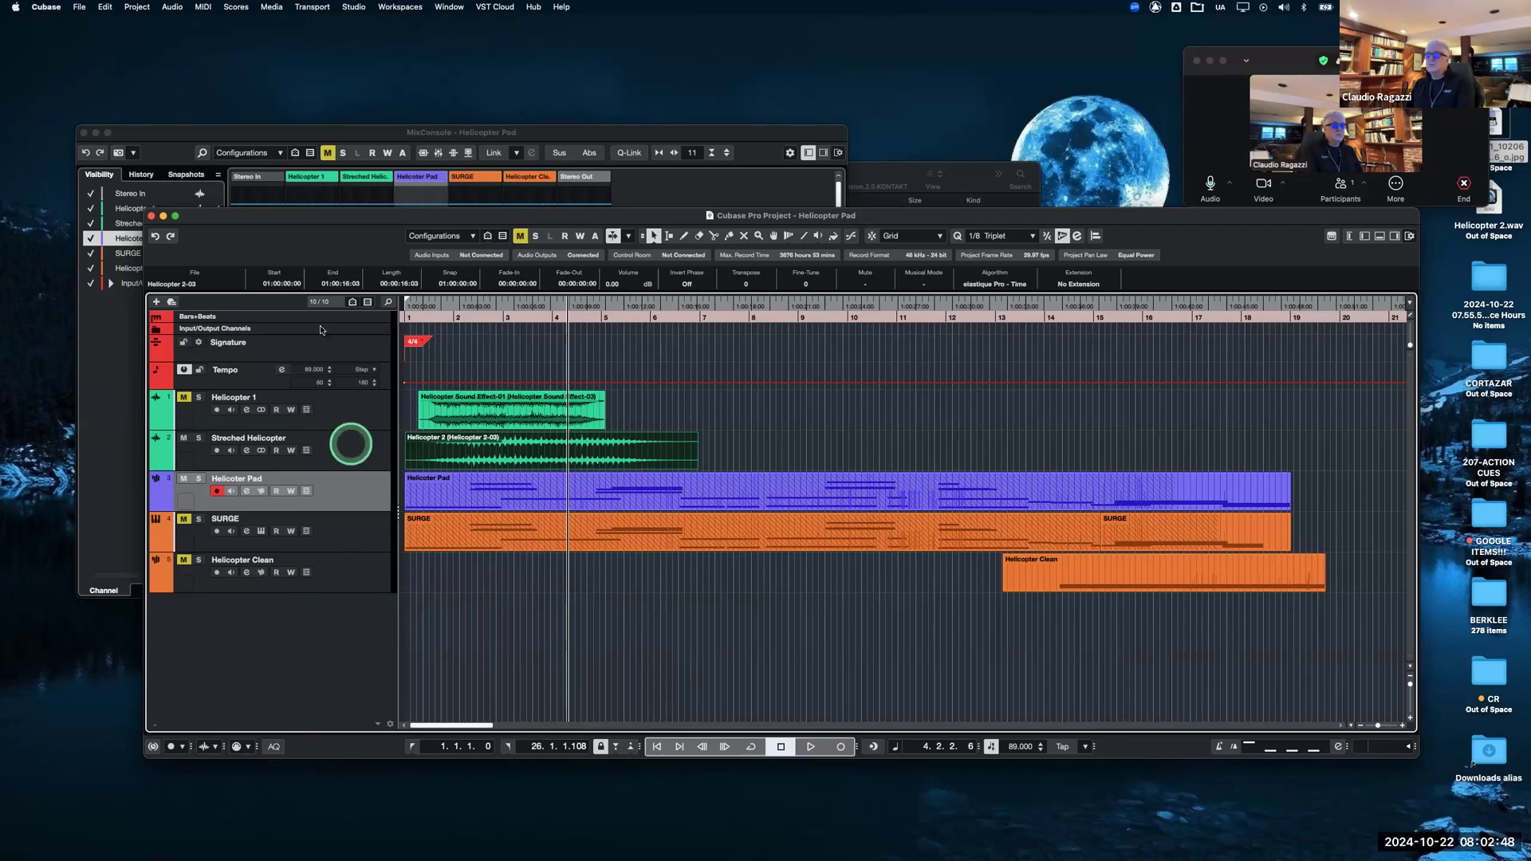
Examine the Helicopter Pad channel's insert effects in the MixConsole and return to the project window.
click(674, 130)
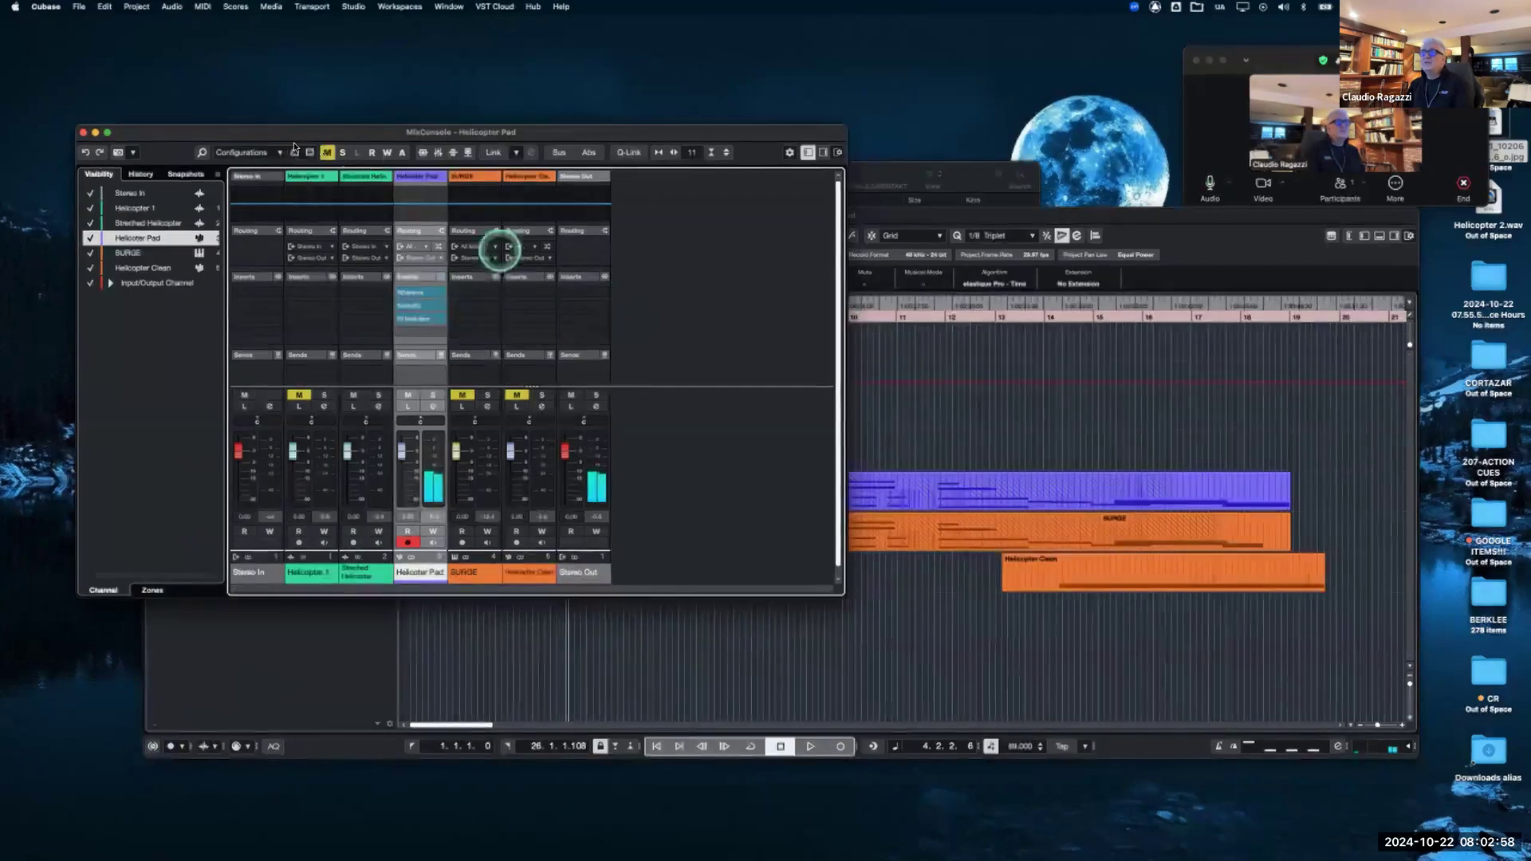
double_click(1067, 215)
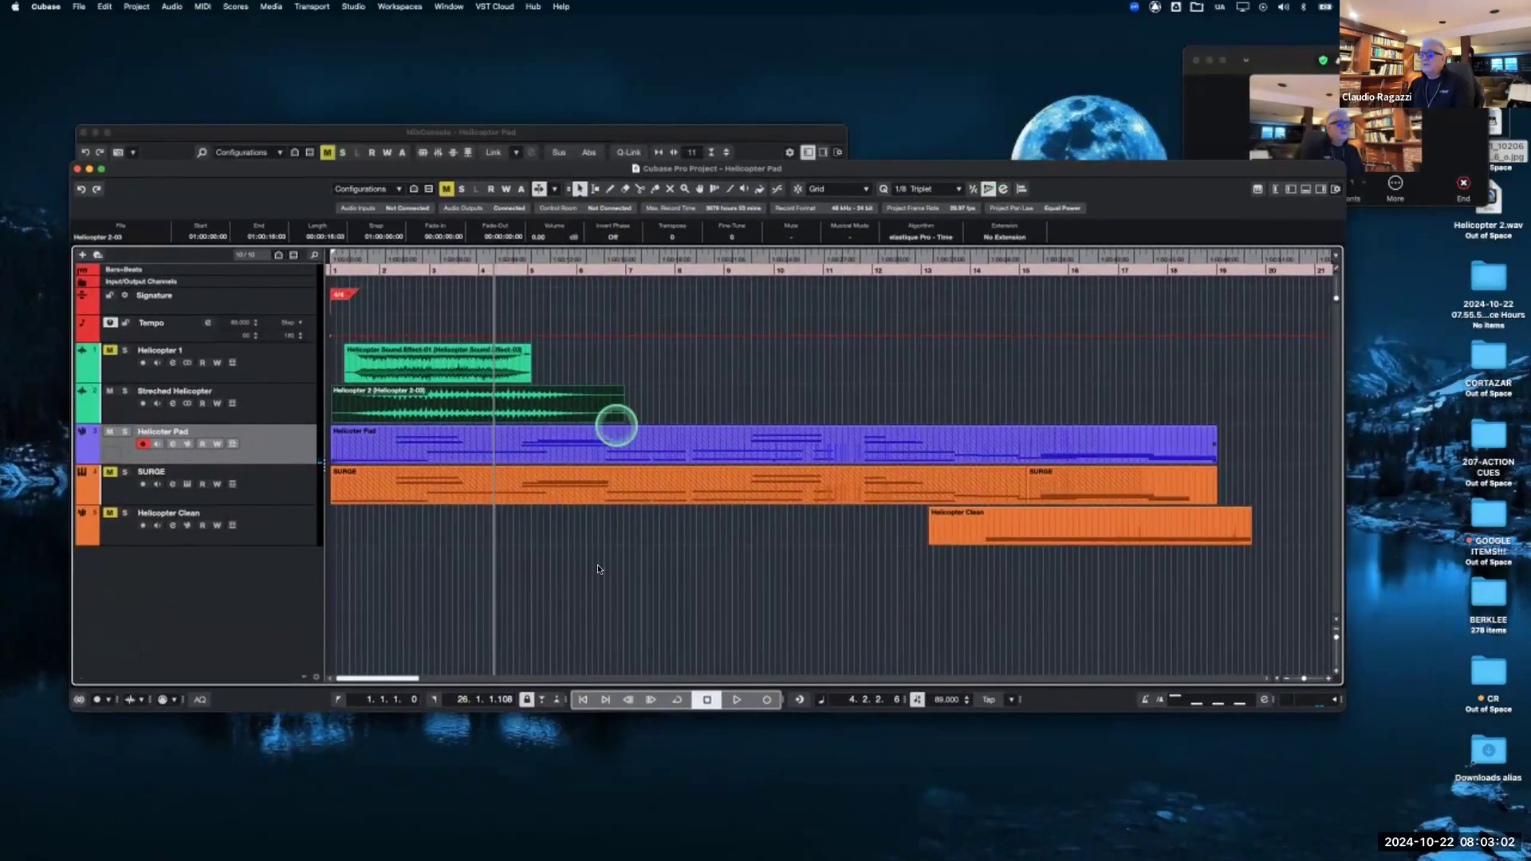
Mute the Streched Helicopter and Helicopter Pad tracks, unmute Helicopter 1, and play it briefly from the beginning.
click(486, 413)
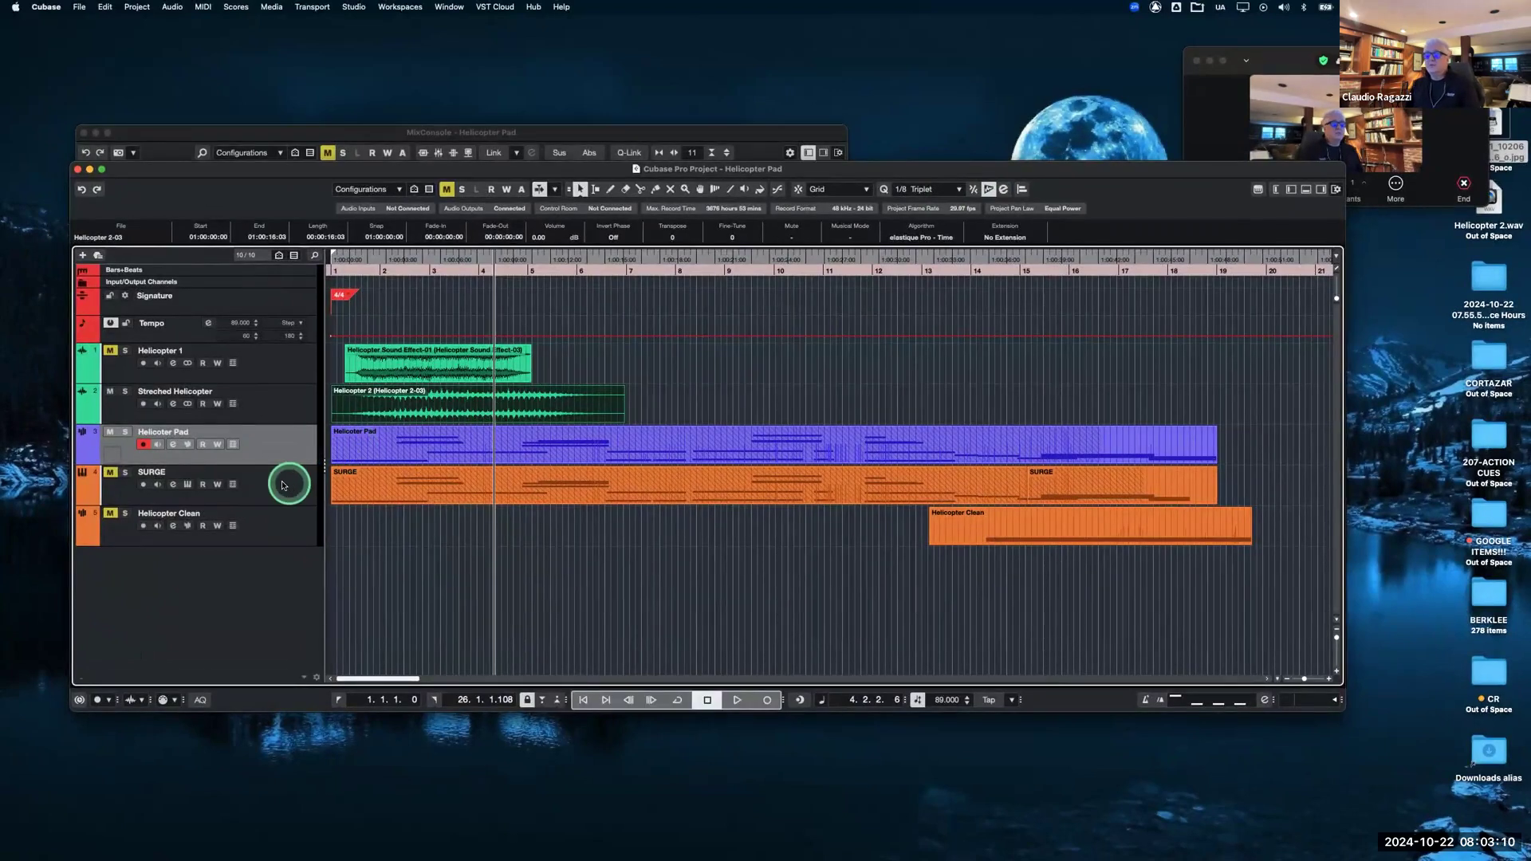
click(110, 392)
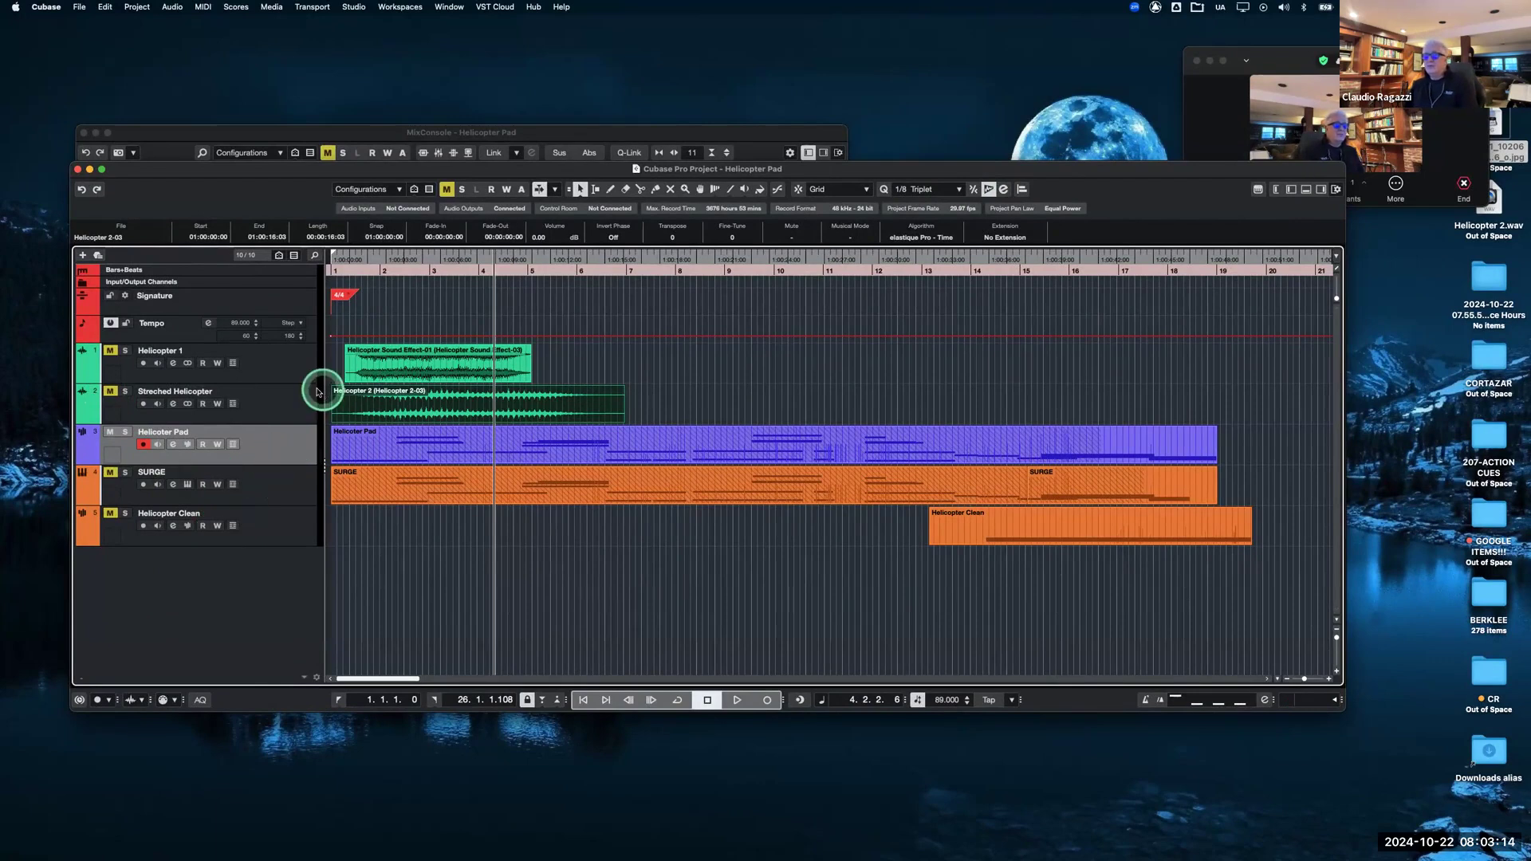
click(111, 351)
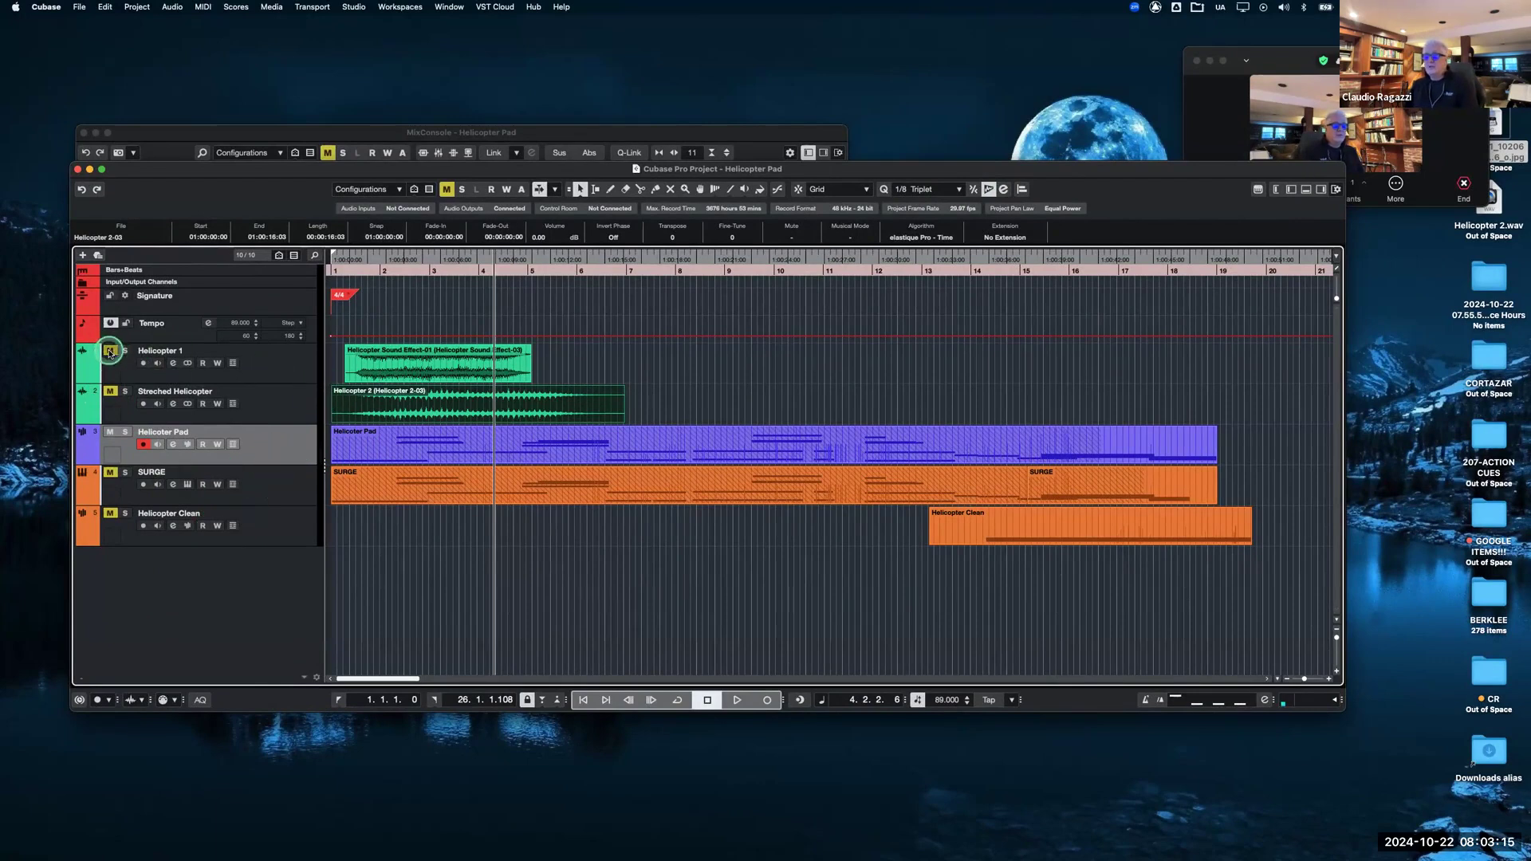
click(110, 433)
key(space)
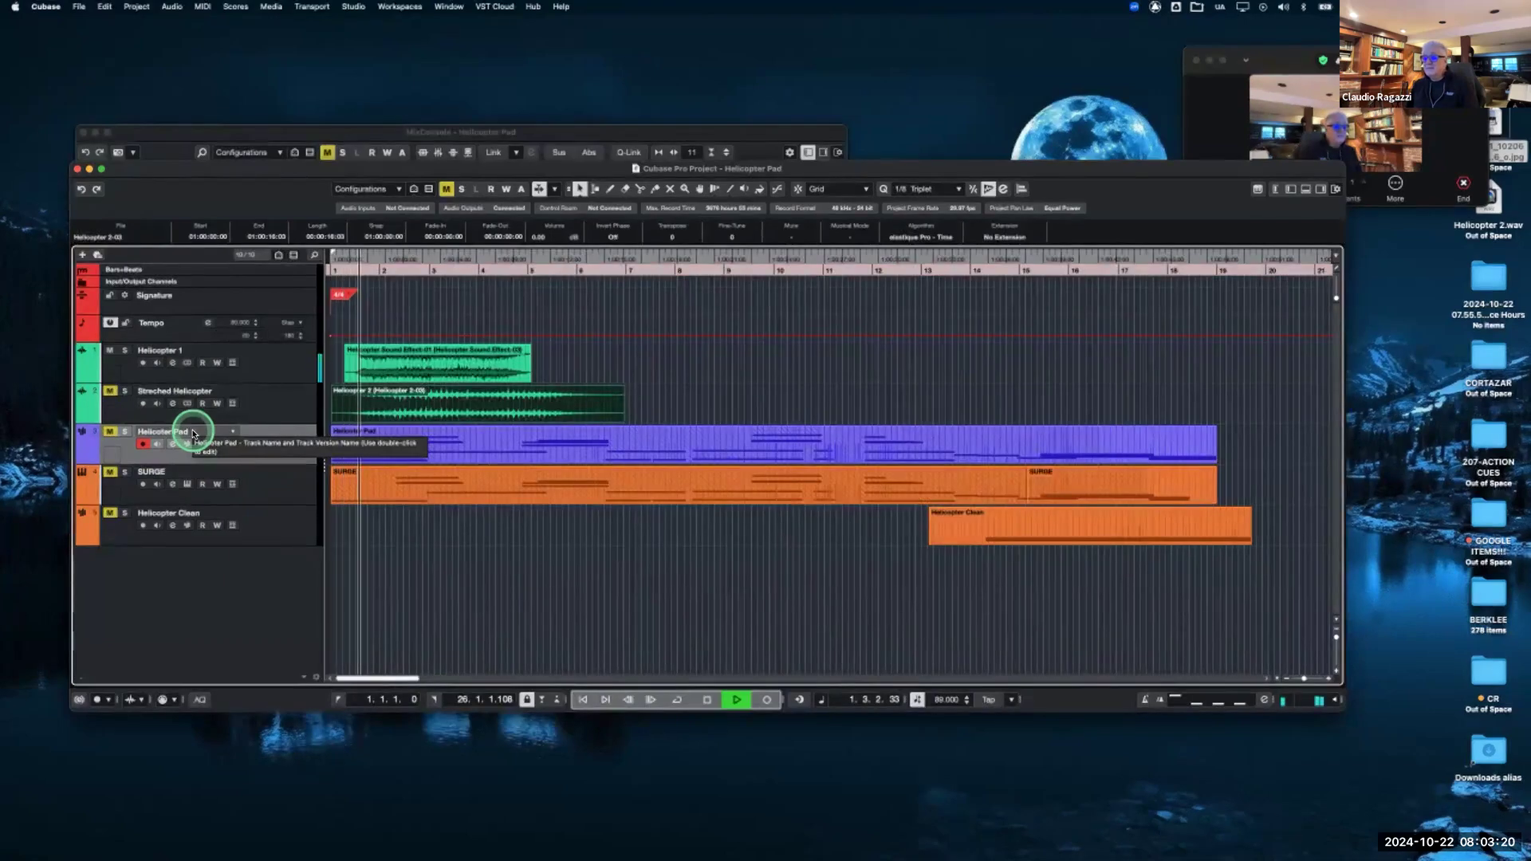
key(space)
Mute the Helicopter 1 track, unmute the Helicopter Pad track, and audition the pad sound.
click(193, 433)
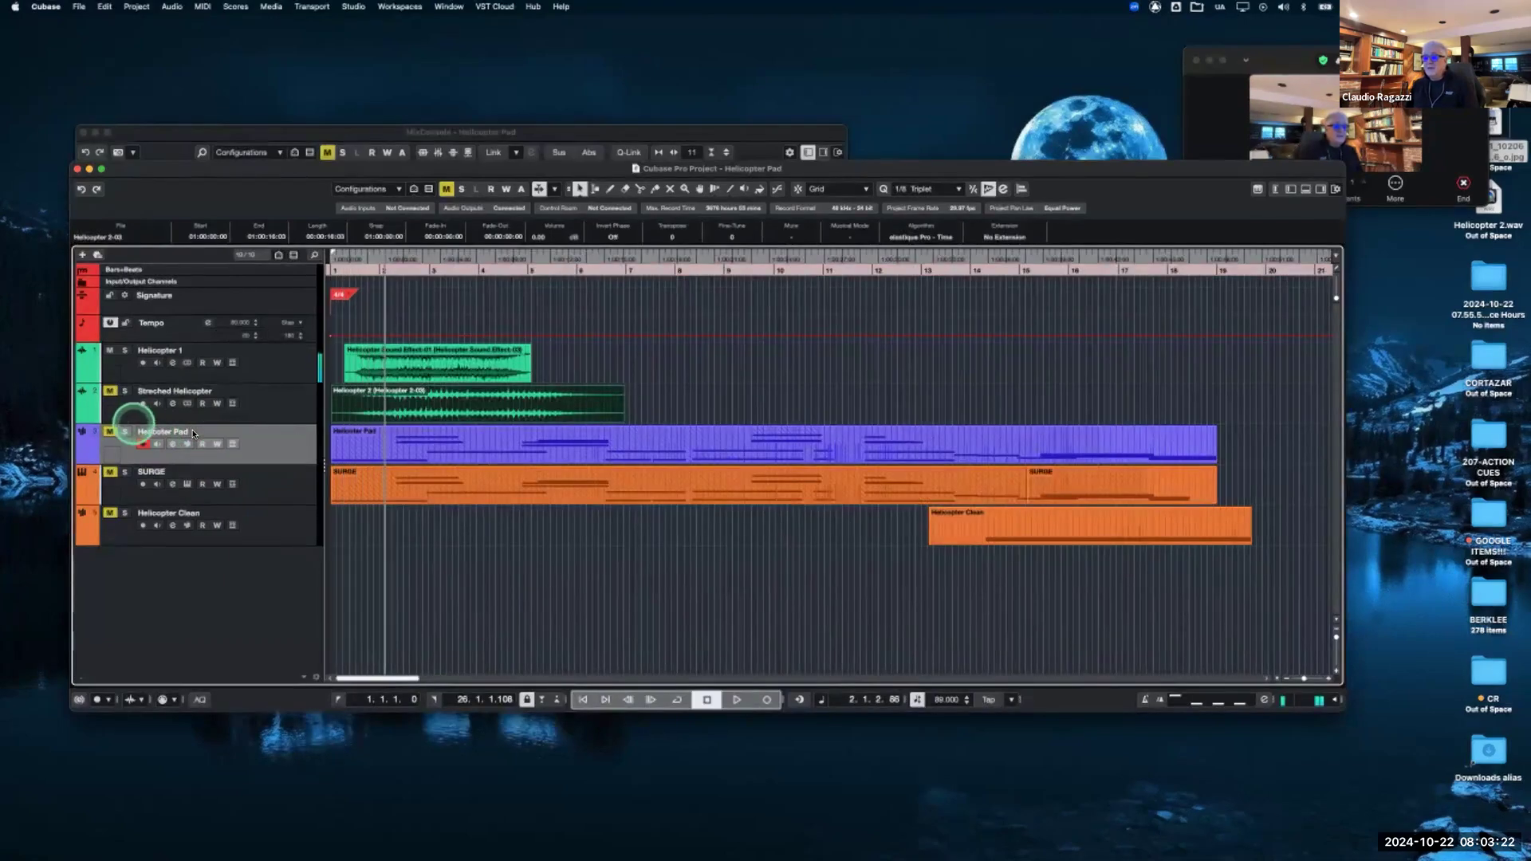
click(110, 430)
click(109, 431)
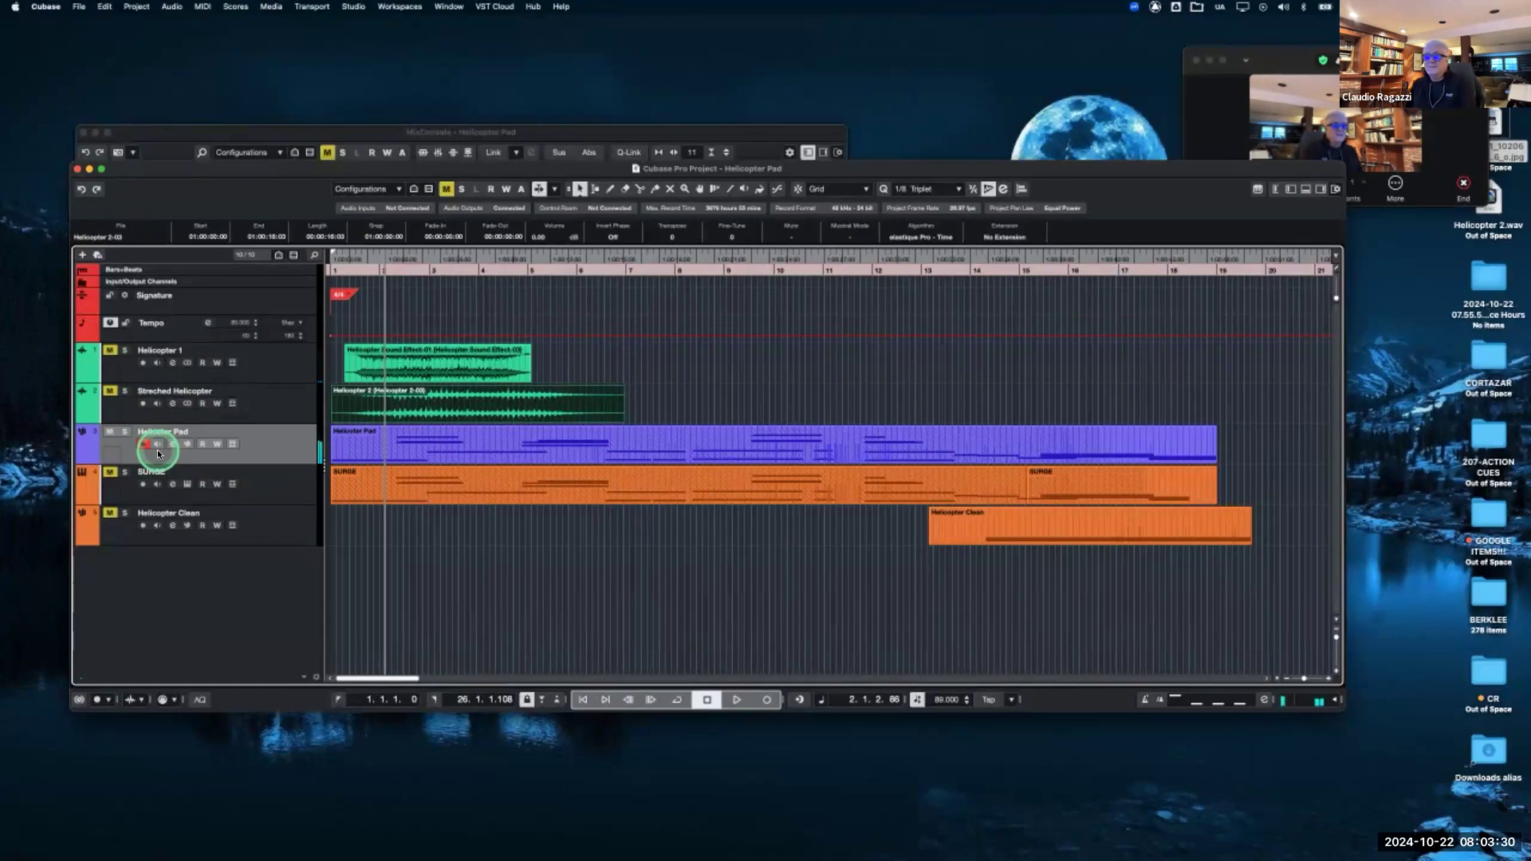
click(230, 444)
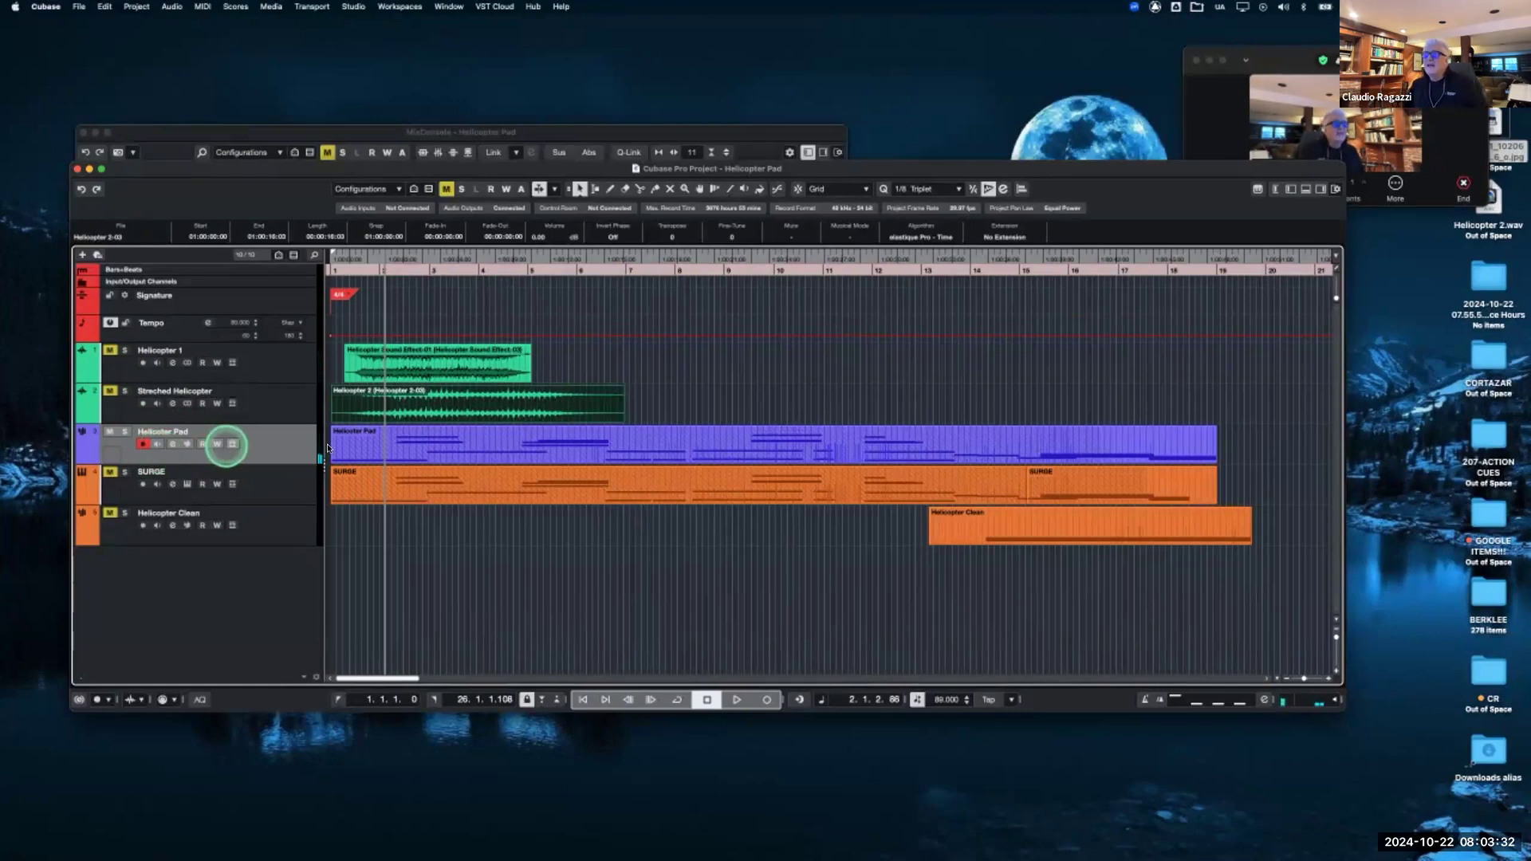
click(417, 434)
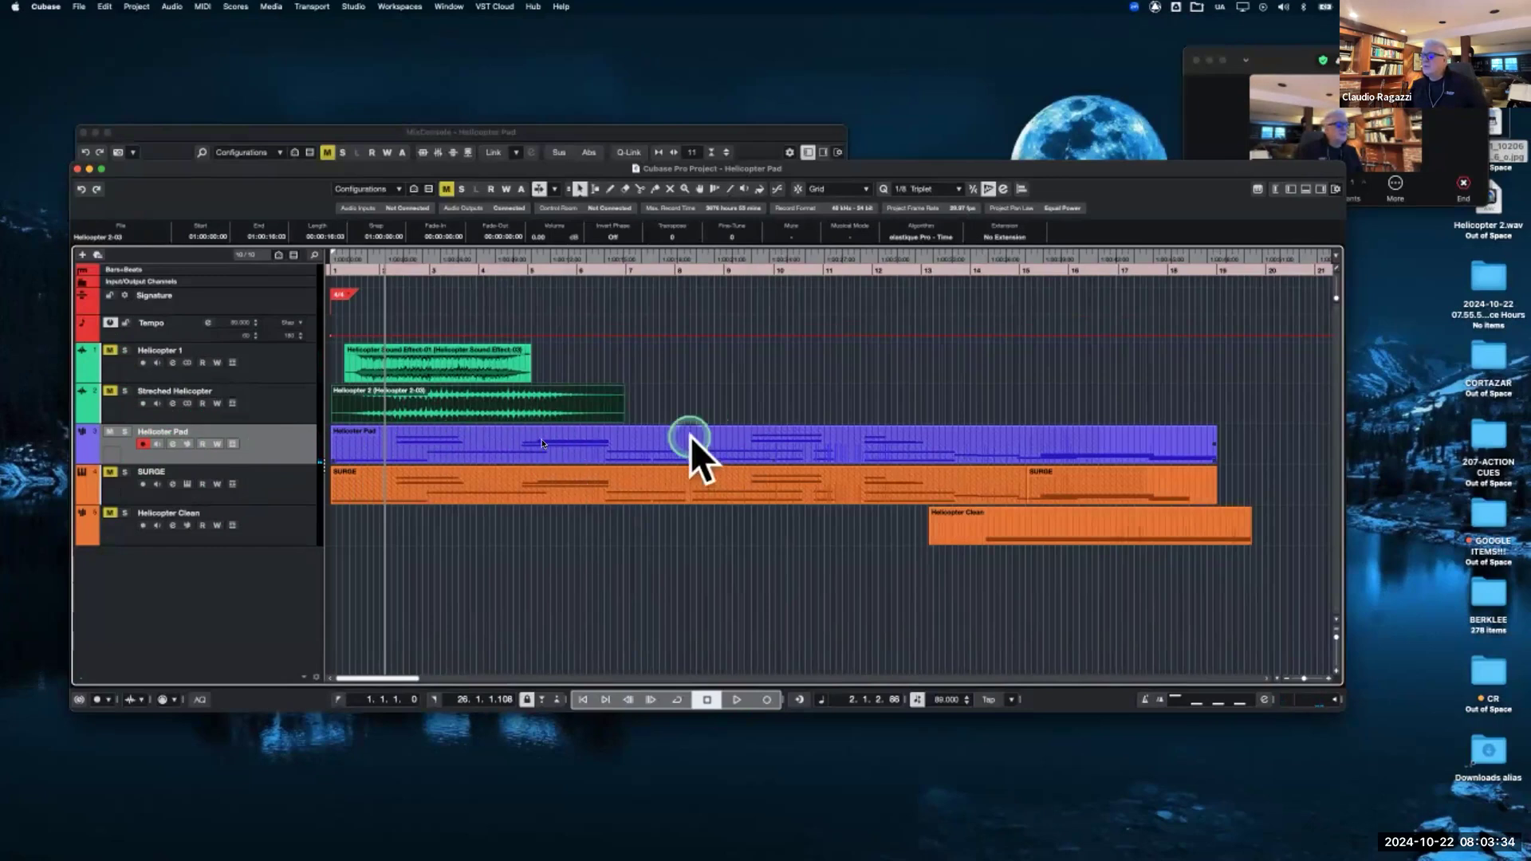
click(470, 447)
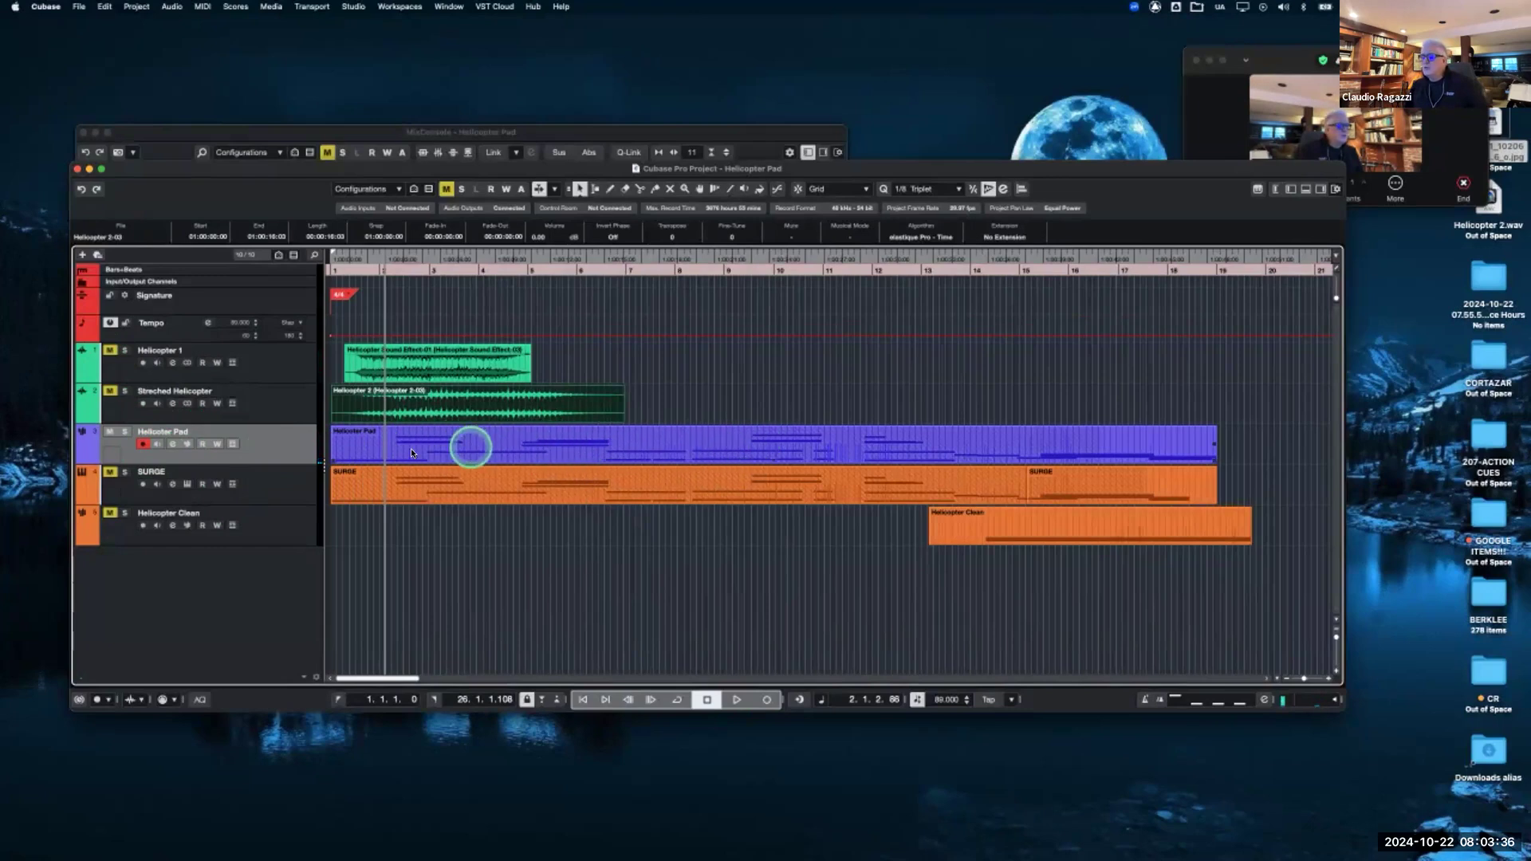
click(1028, 418)
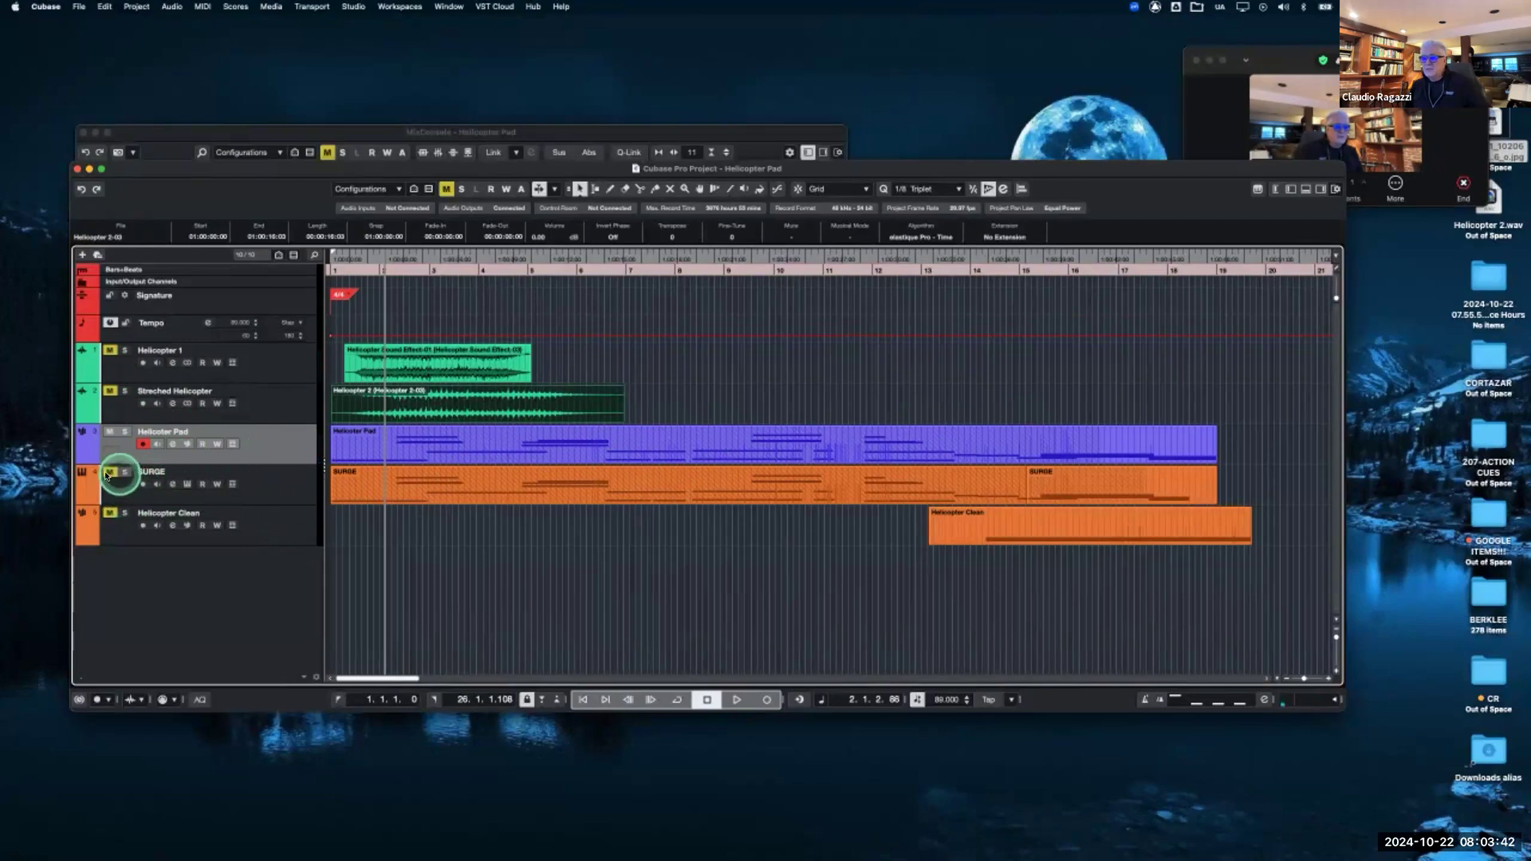
Unmute the SURGE track and inspect its Burden pad patch in the instrument editor, closing the editor when done.
click(189, 487)
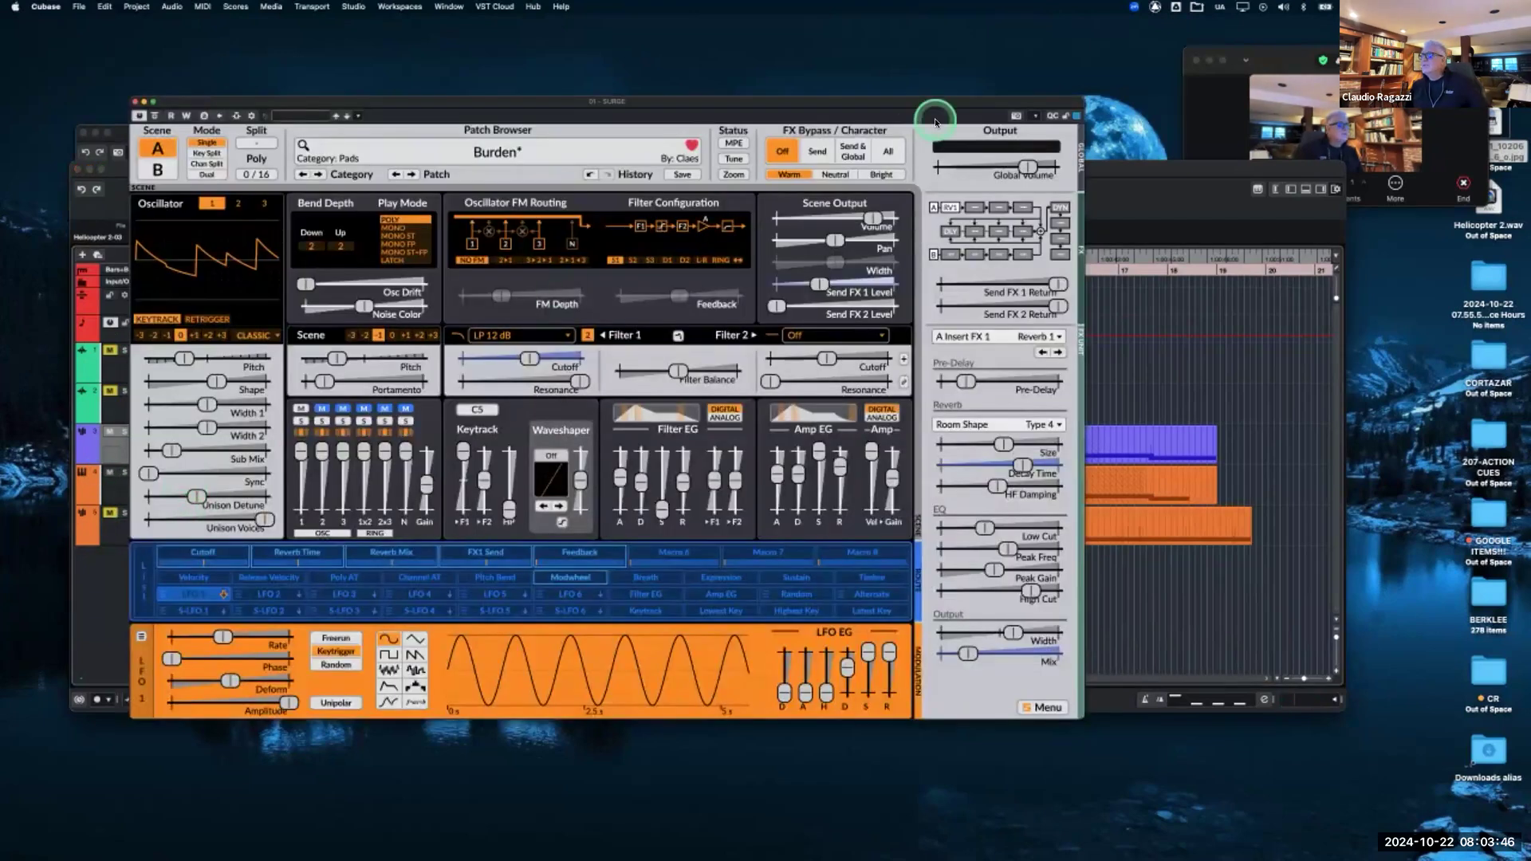
drag(864, 105, 901, 57)
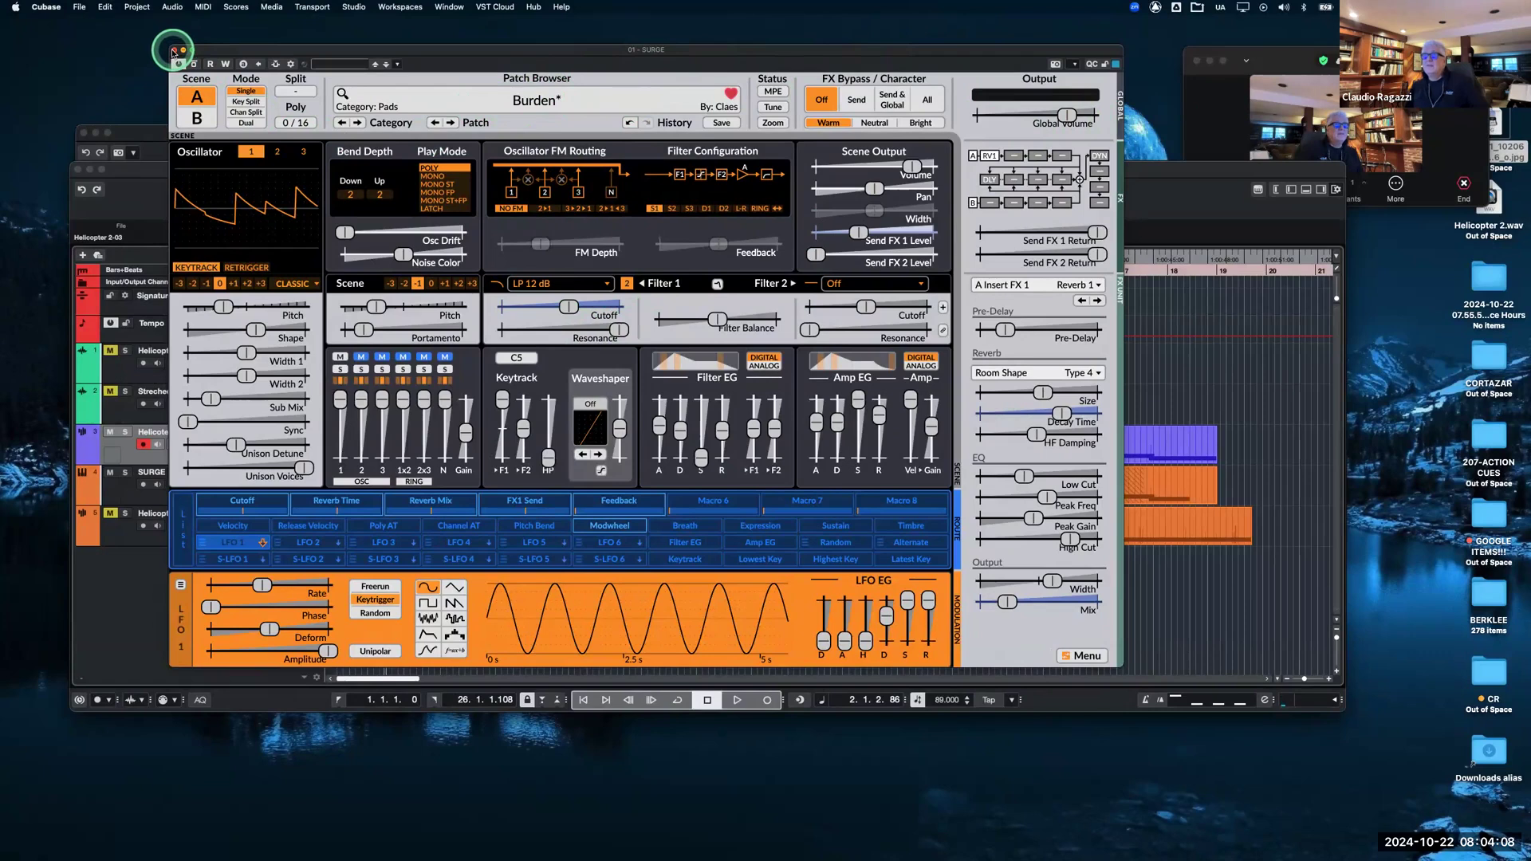
click(173, 51)
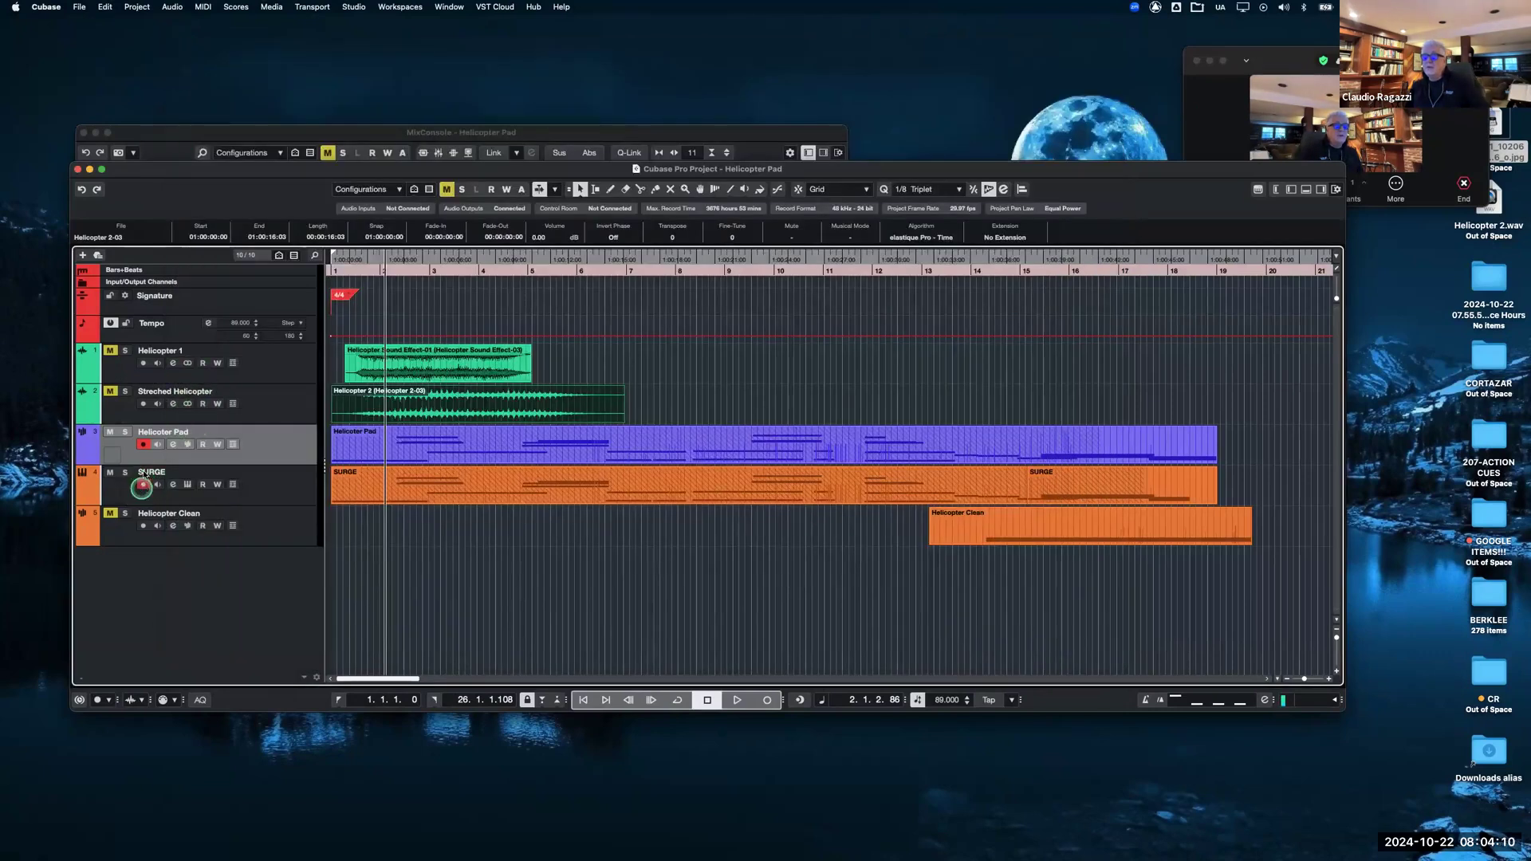
Record-enable both the SURGE and Helicopter Pad tracks, audition them layered, and return to the project start.
click(142, 444)
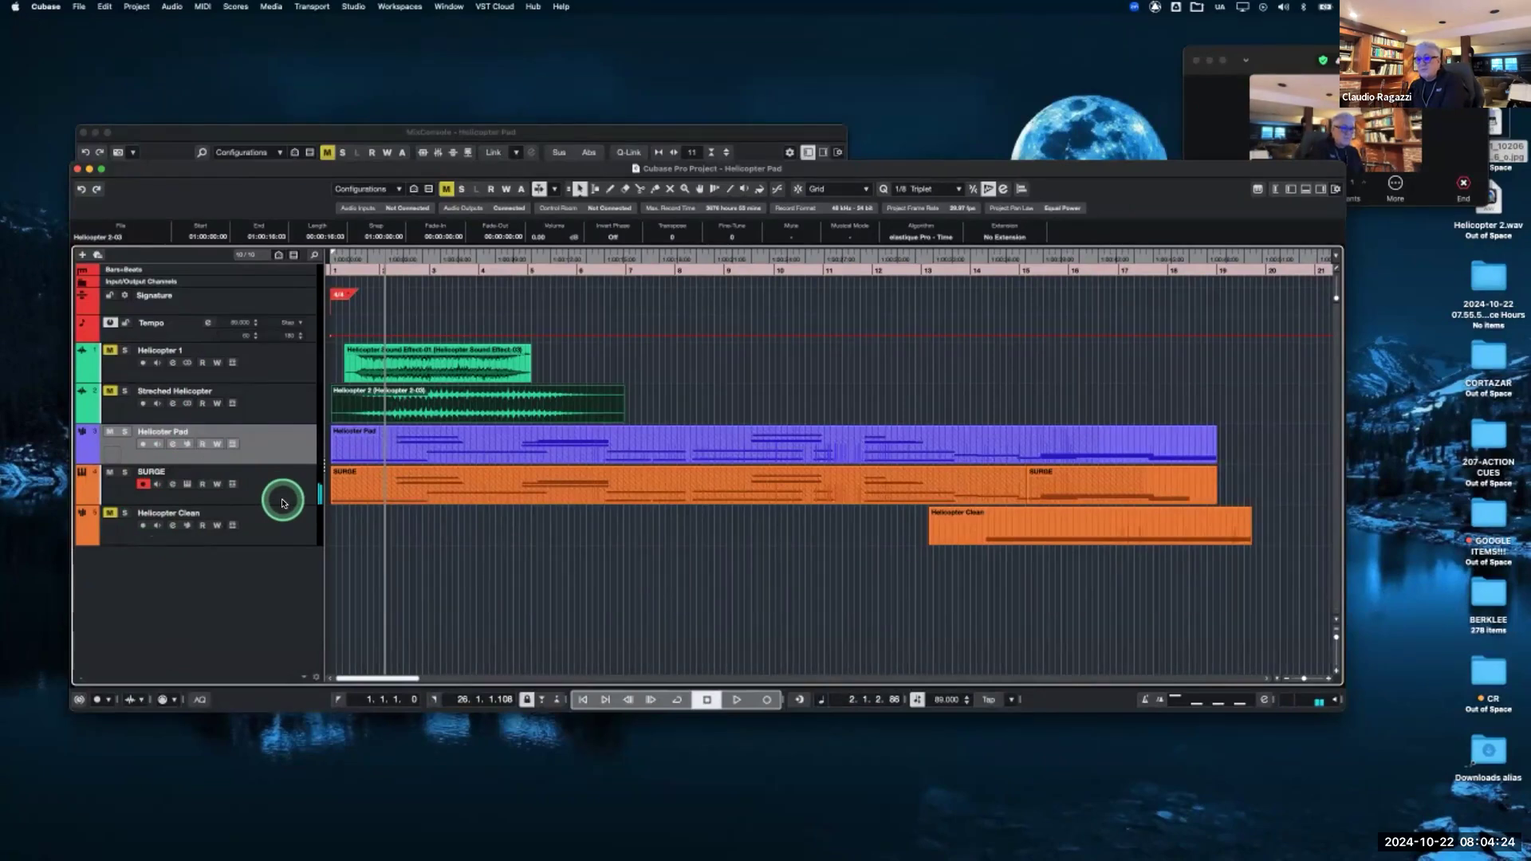
click(144, 446)
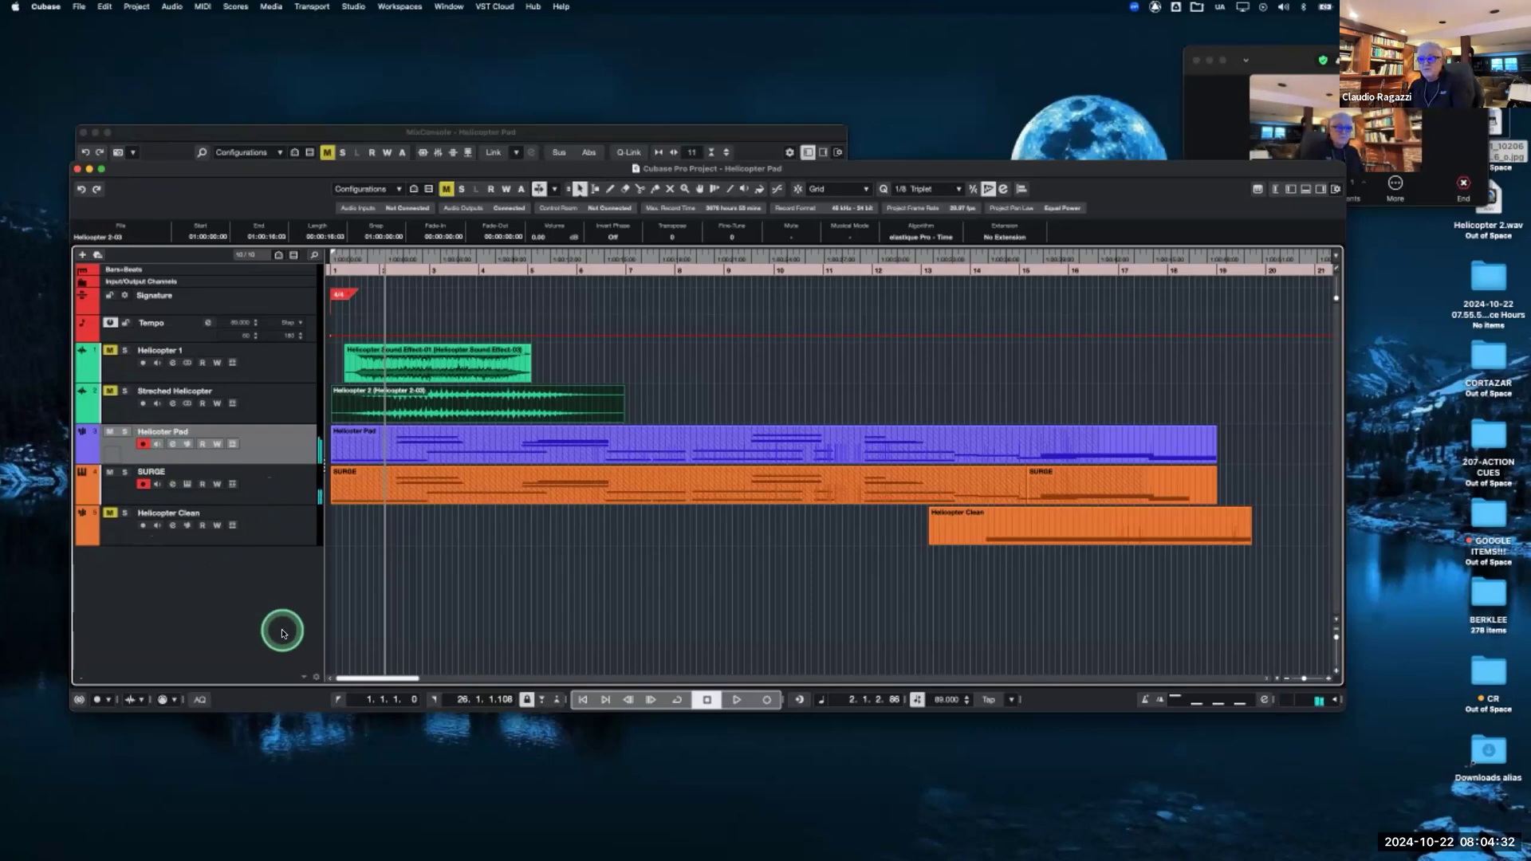
key(space)
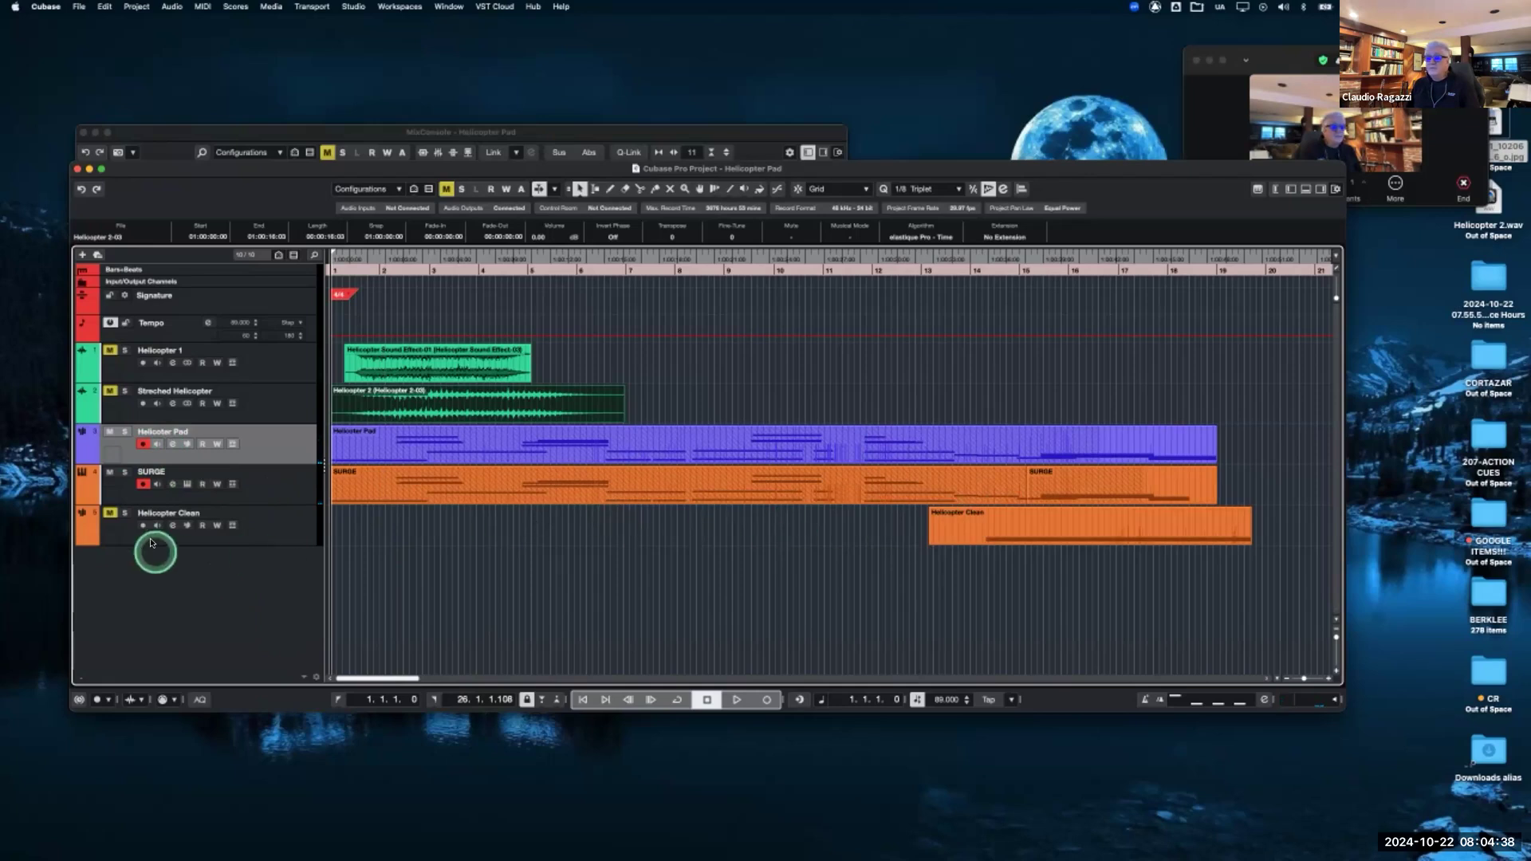
Unmute the Helicopter Clean track and review the Helicopter Pad track's sampler settings, closing the sampler view when done.
click(1120, 535)
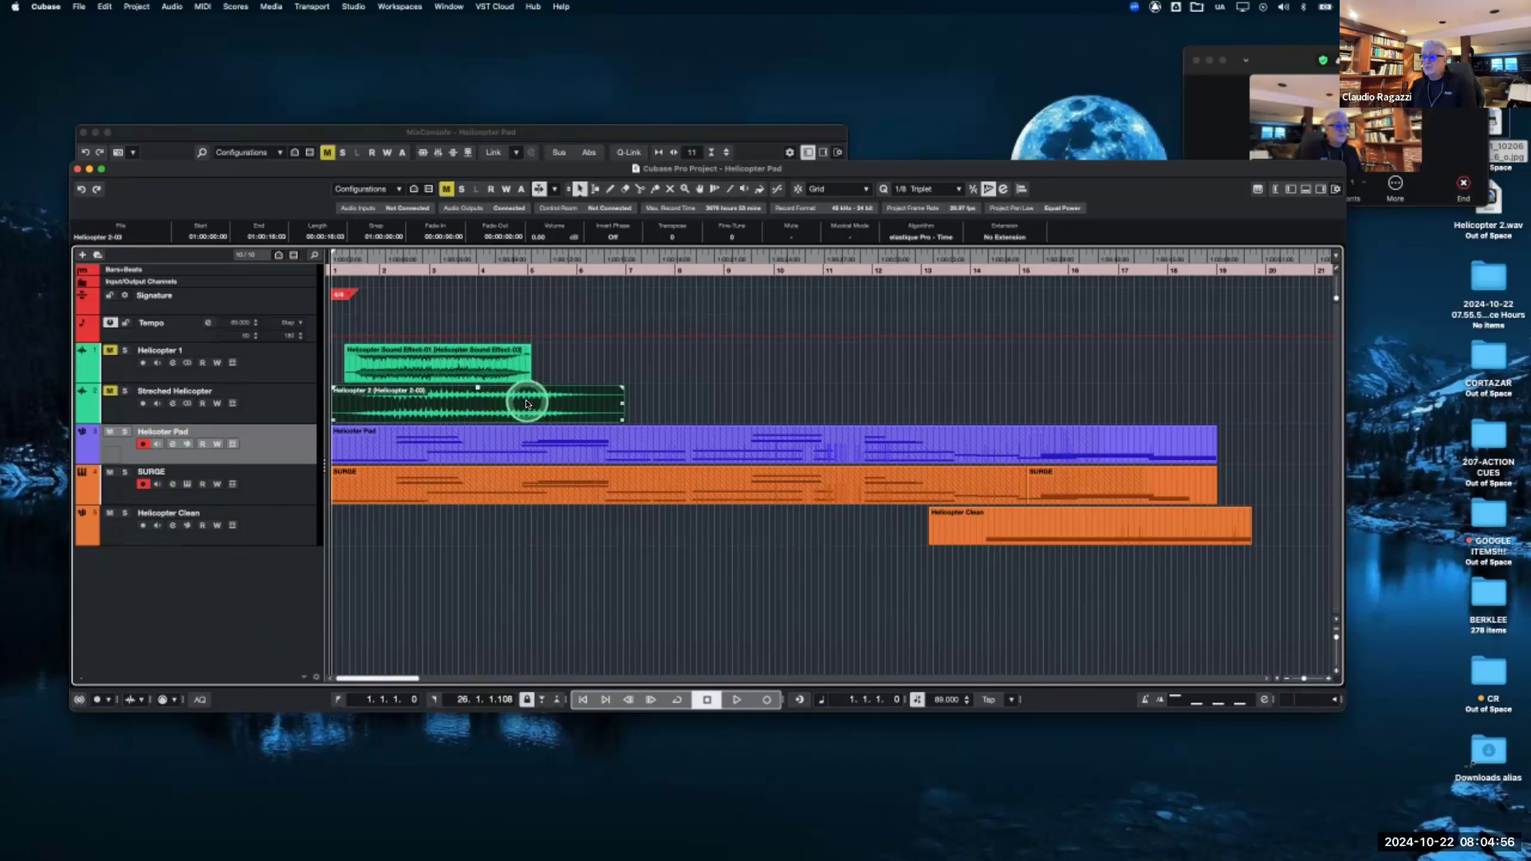
click(185, 444)
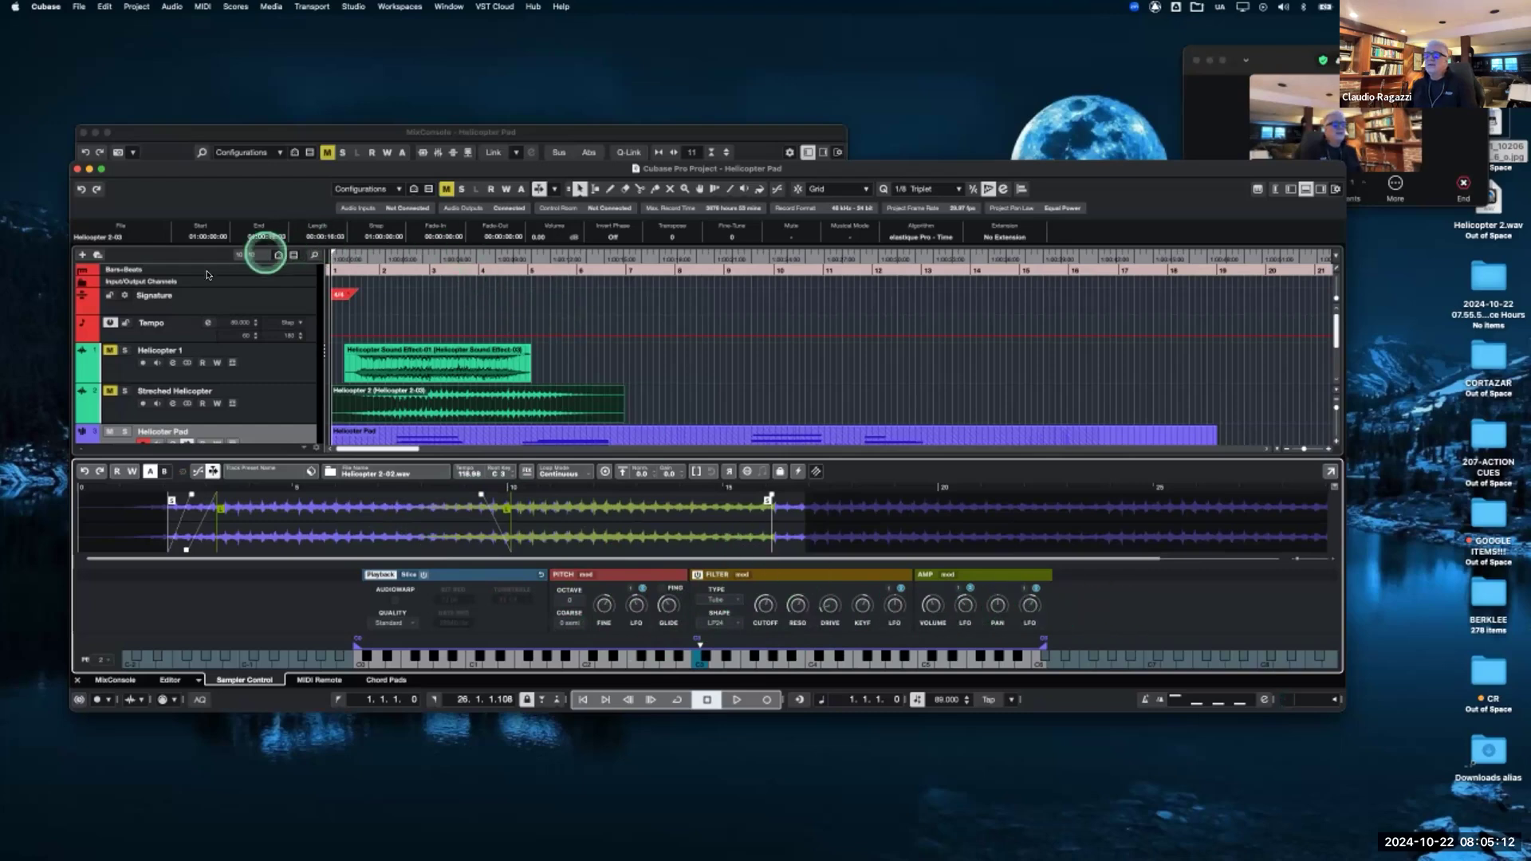
click(77, 682)
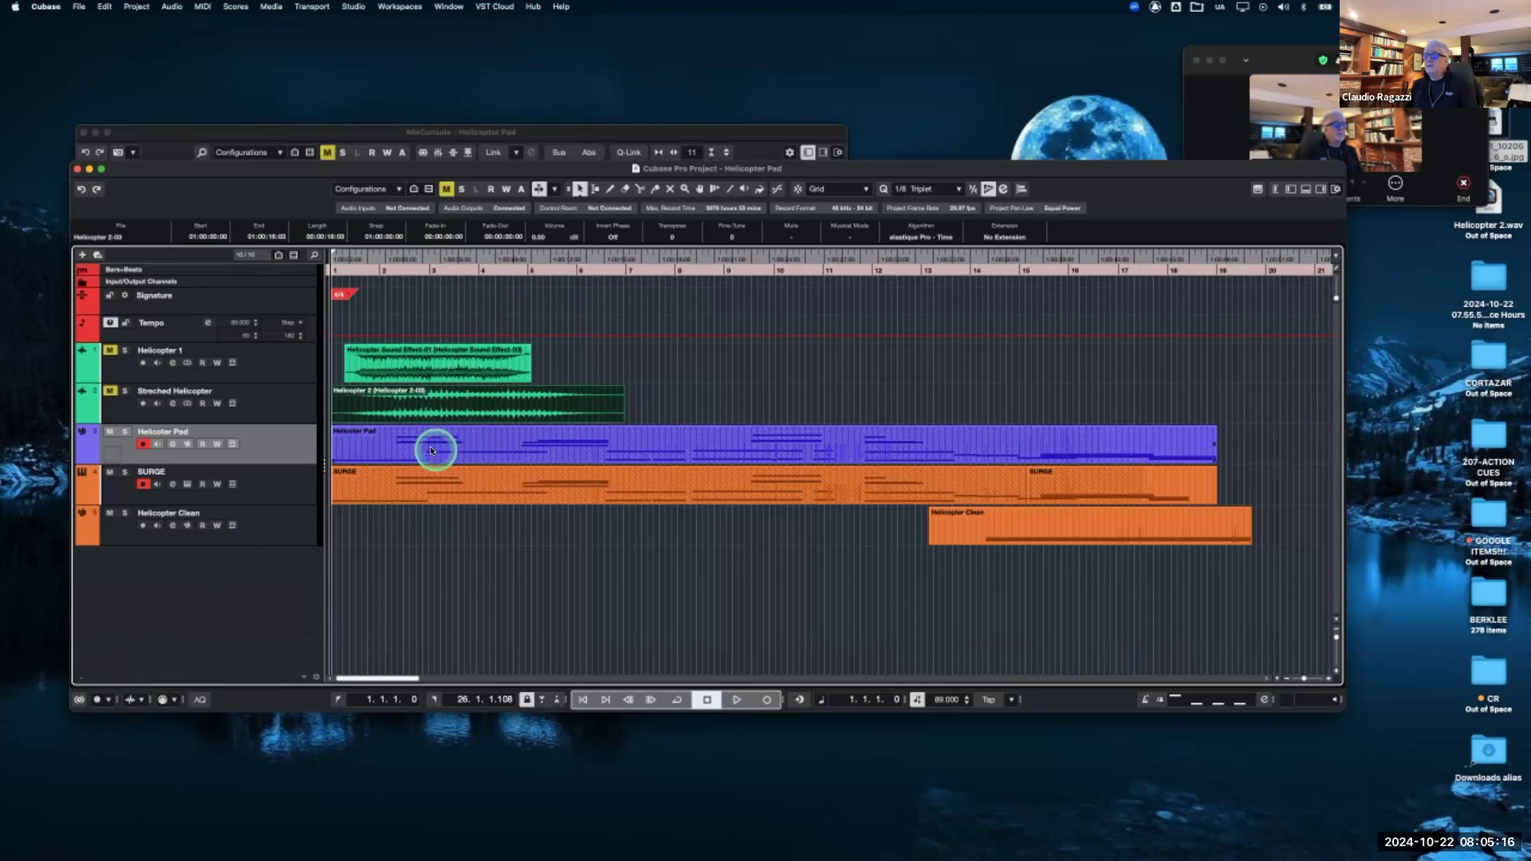
click(385, 413)
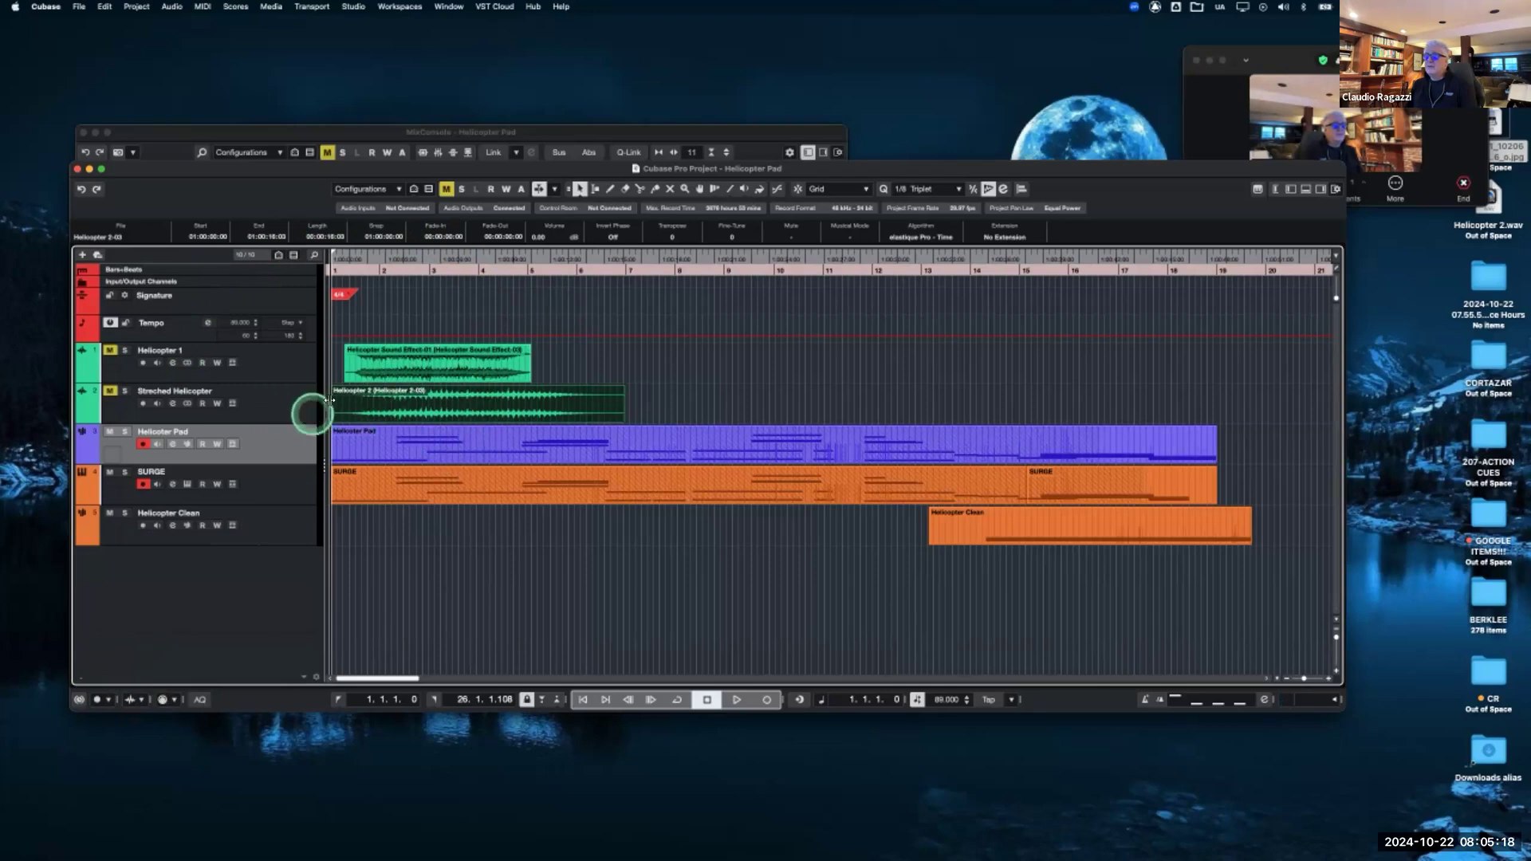
Review the Helicopter Pad's insert effects in the MixConsole and the SURGE track's Burden patch, returning to the project window.
click(698, 136)
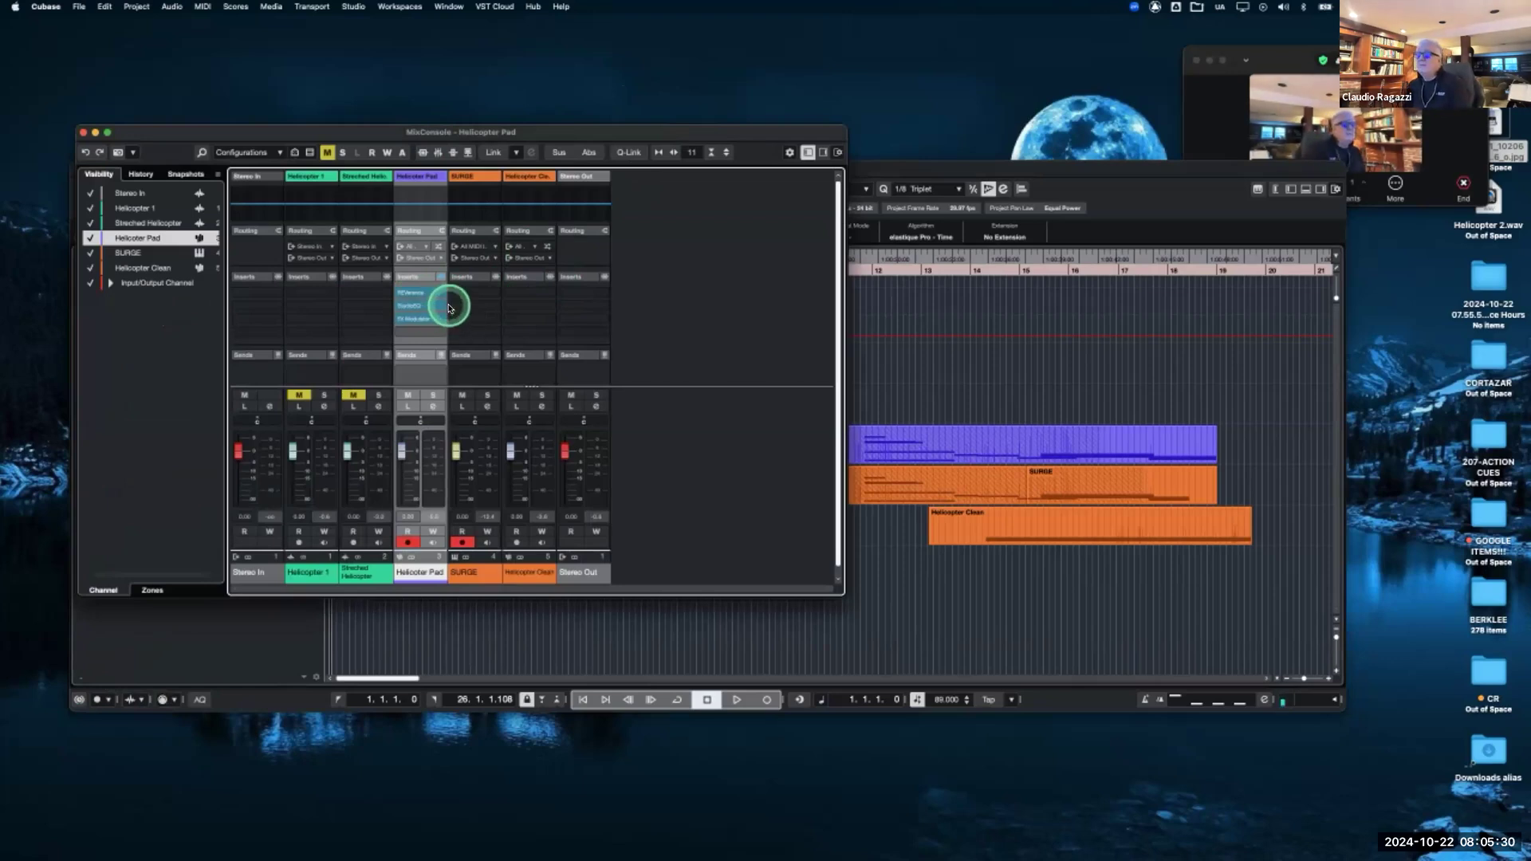
click(1129, 174)
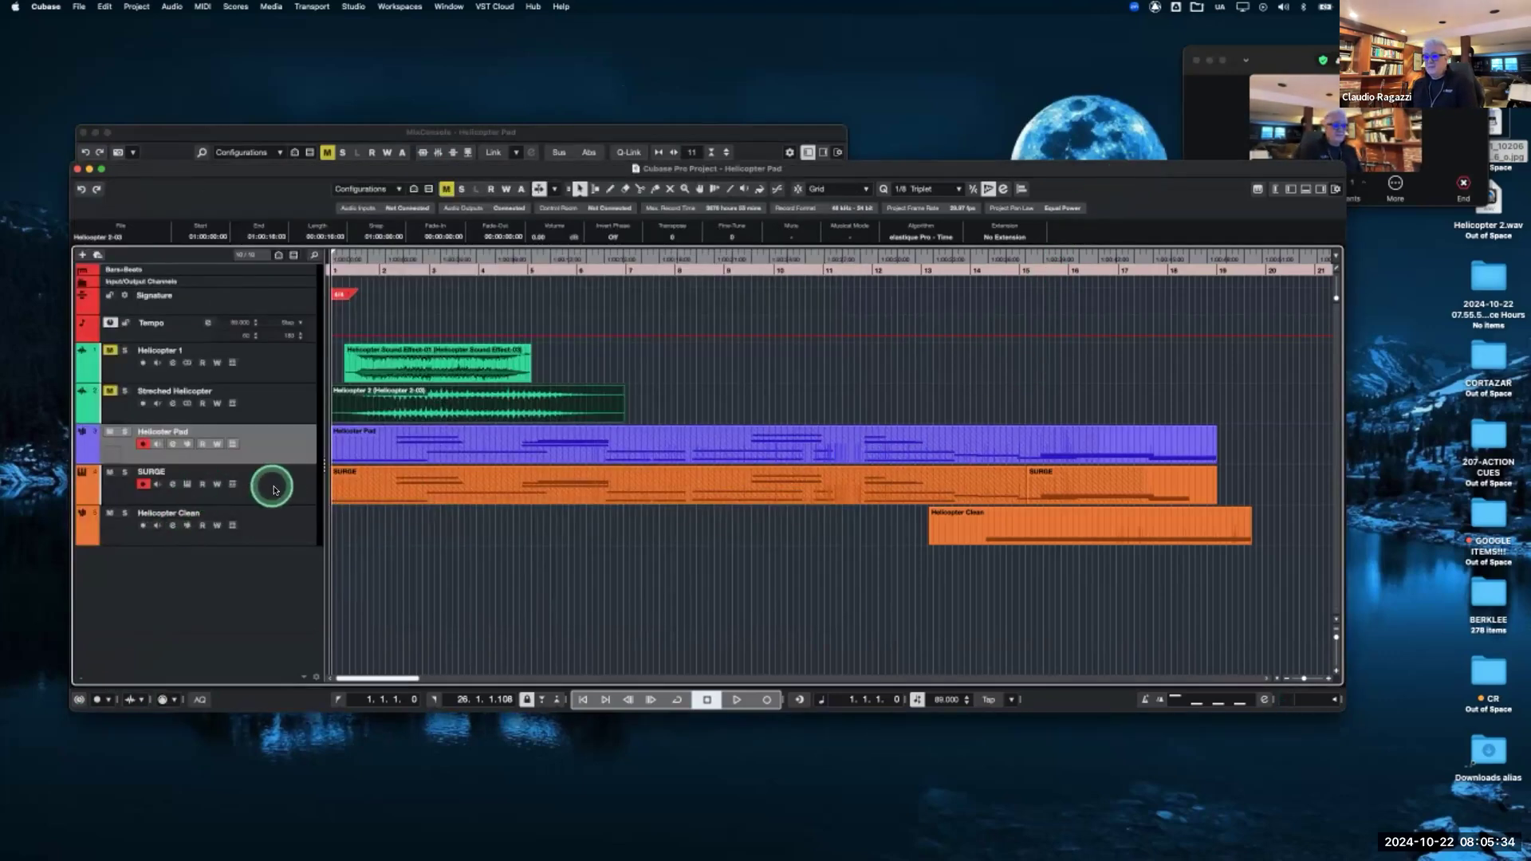
click(186, 487)
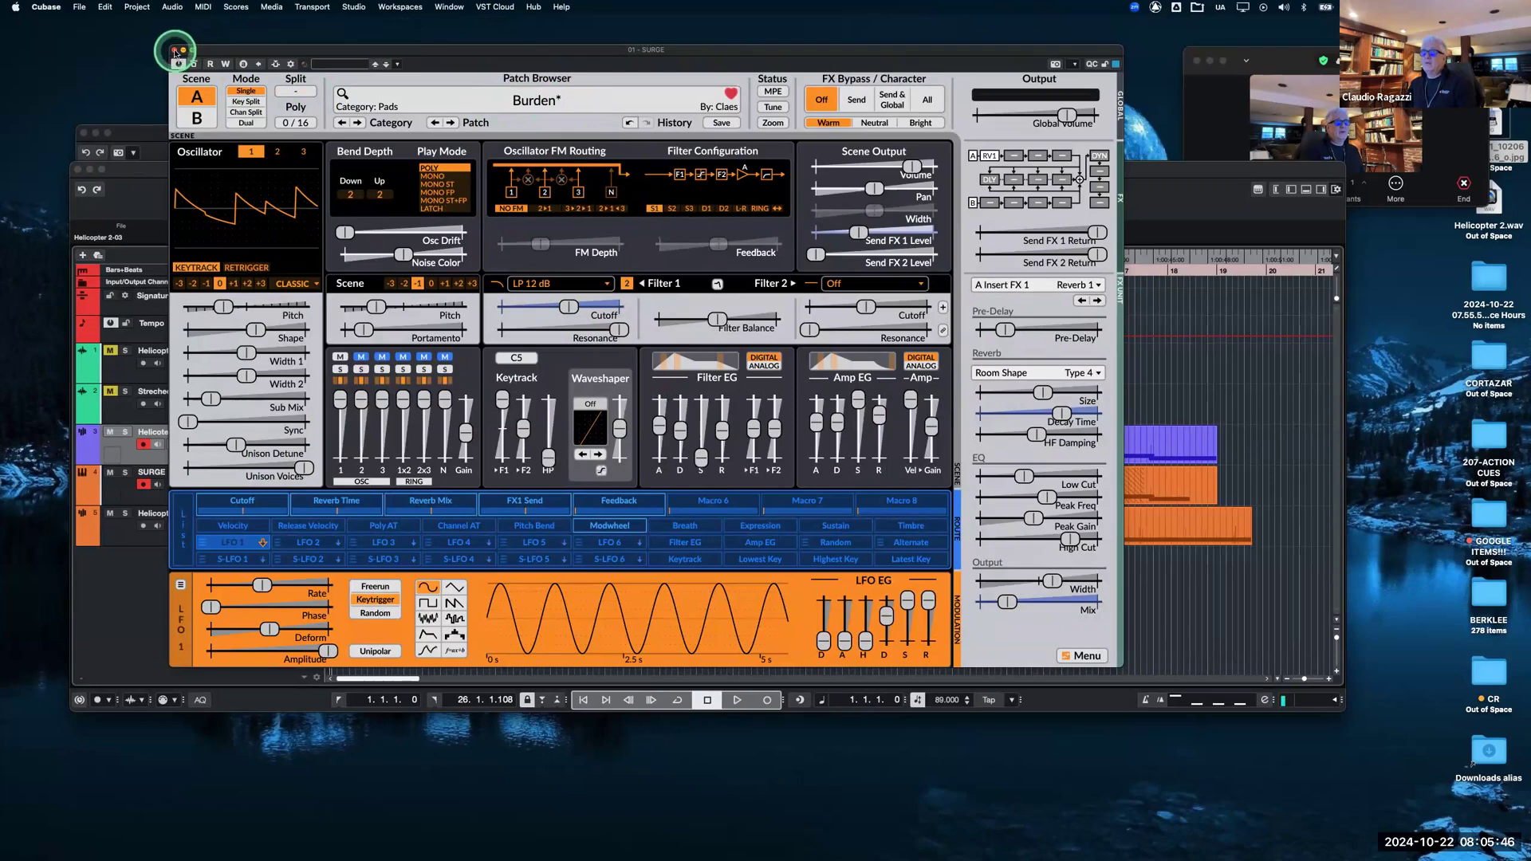
click(174, 52)
drag(238, 168, 238, 158)
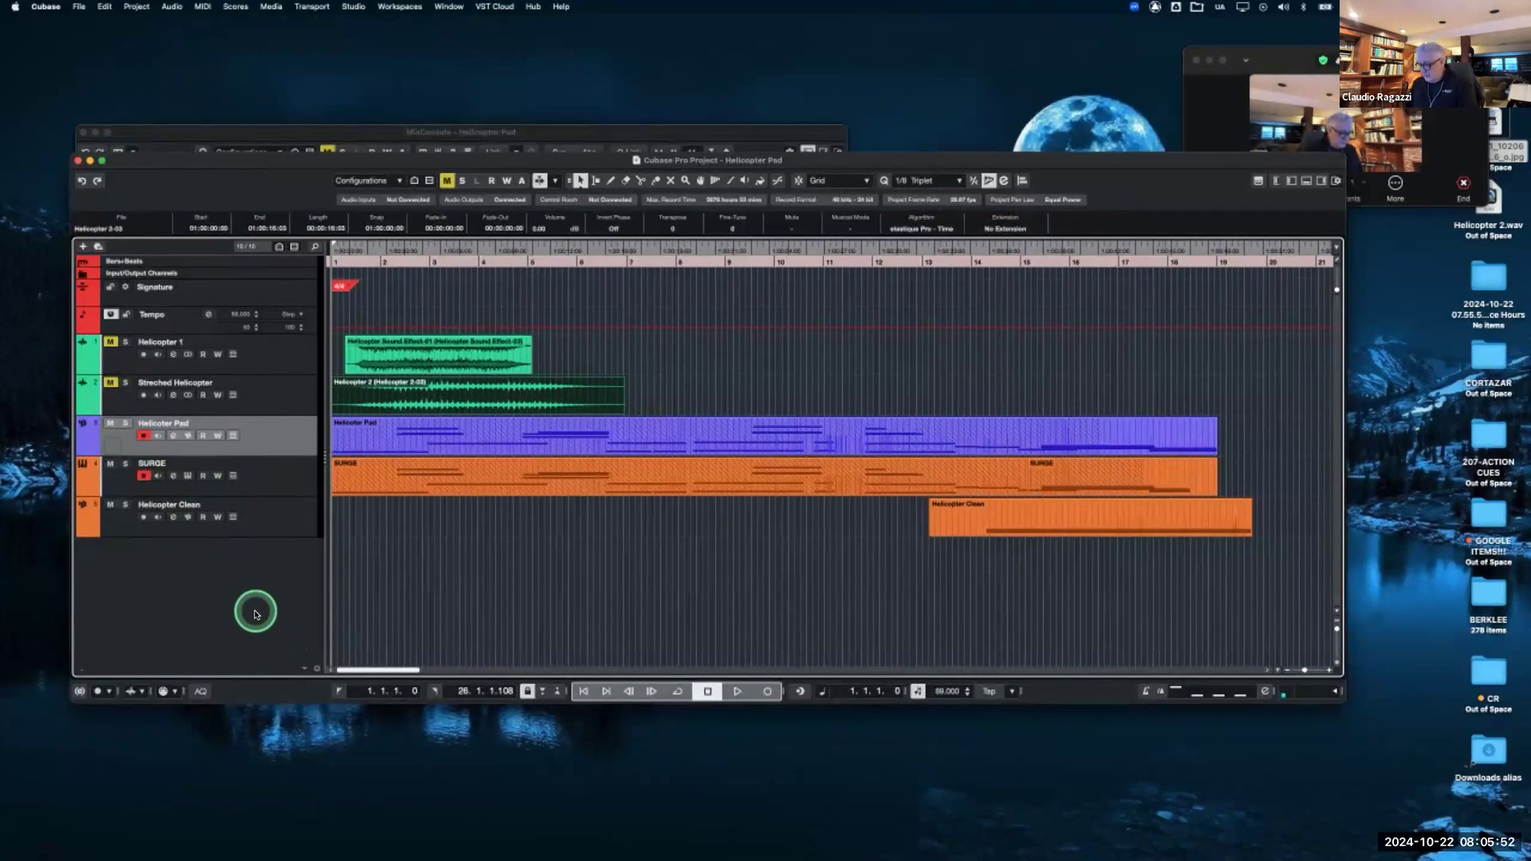
Mute the Zoom microphone and play the layered pads from the project start with Helicopter Pad and SURGE disarmed, answering the recording alert.
click(1260, 60)
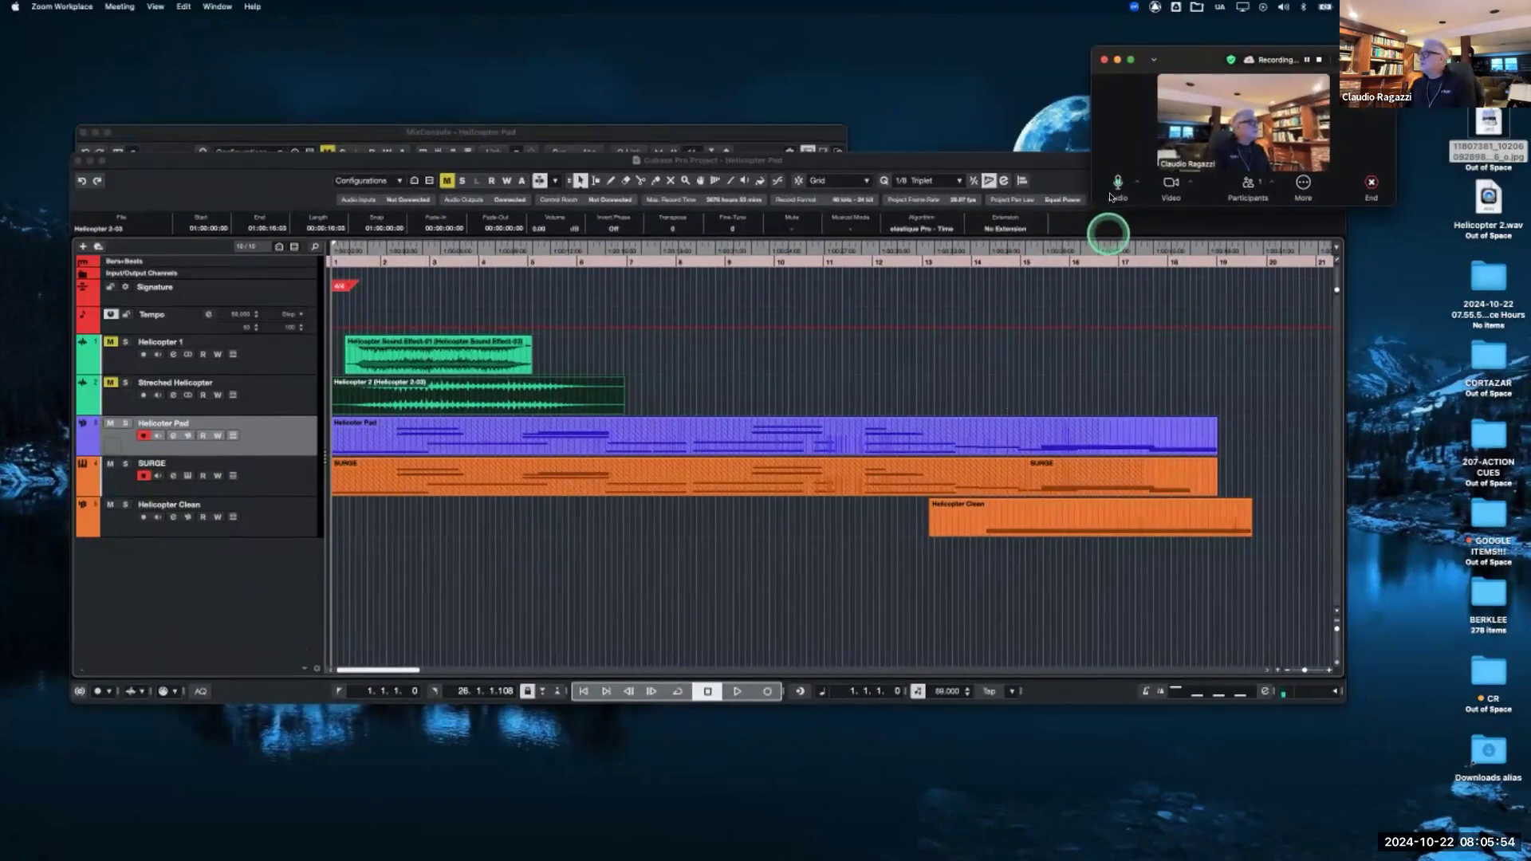
click(1117, 183)
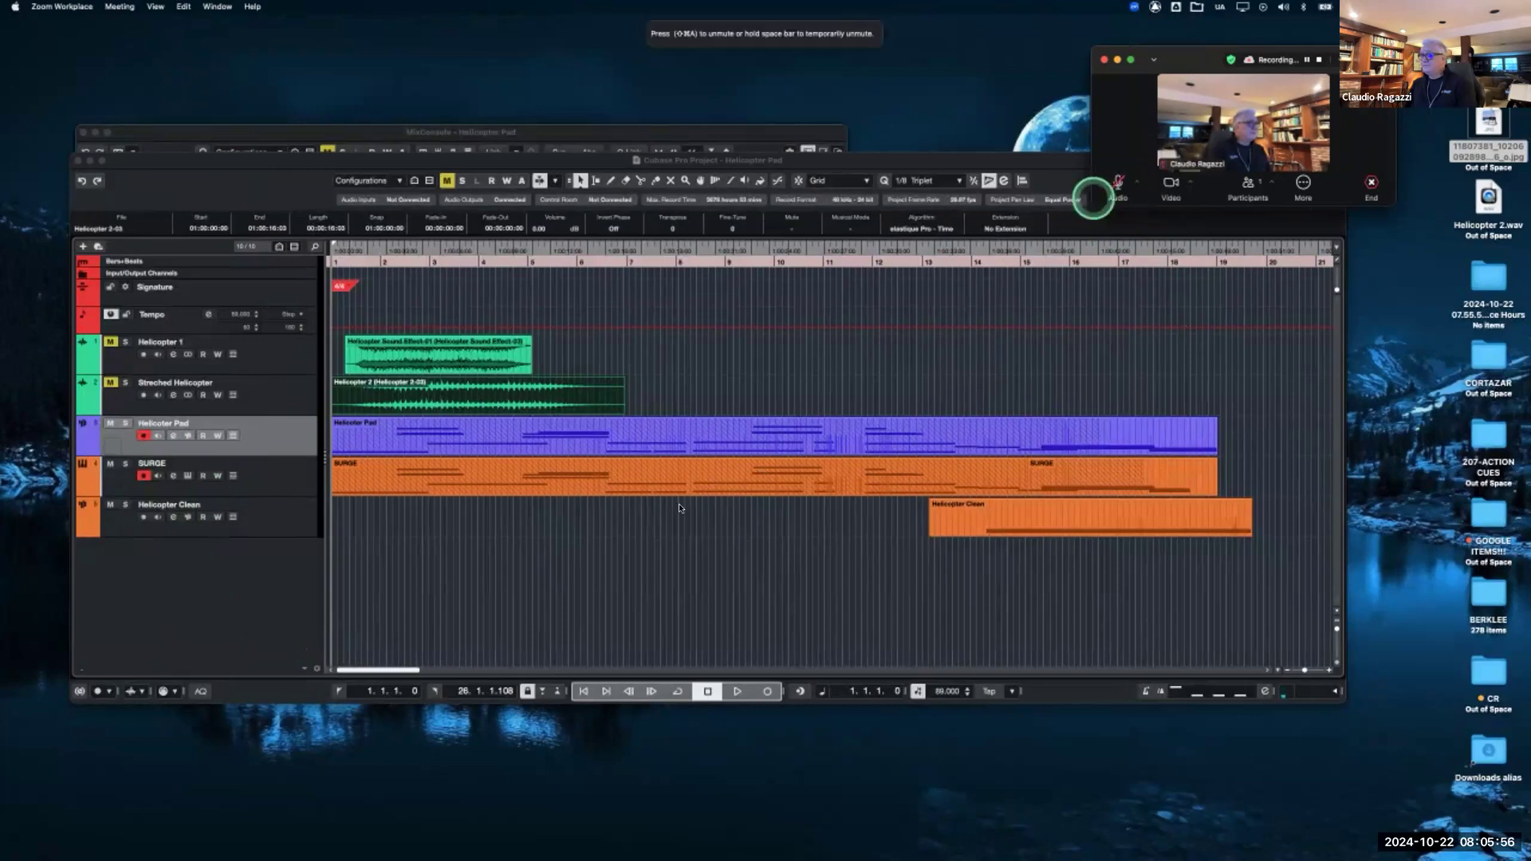
click(647, 542)
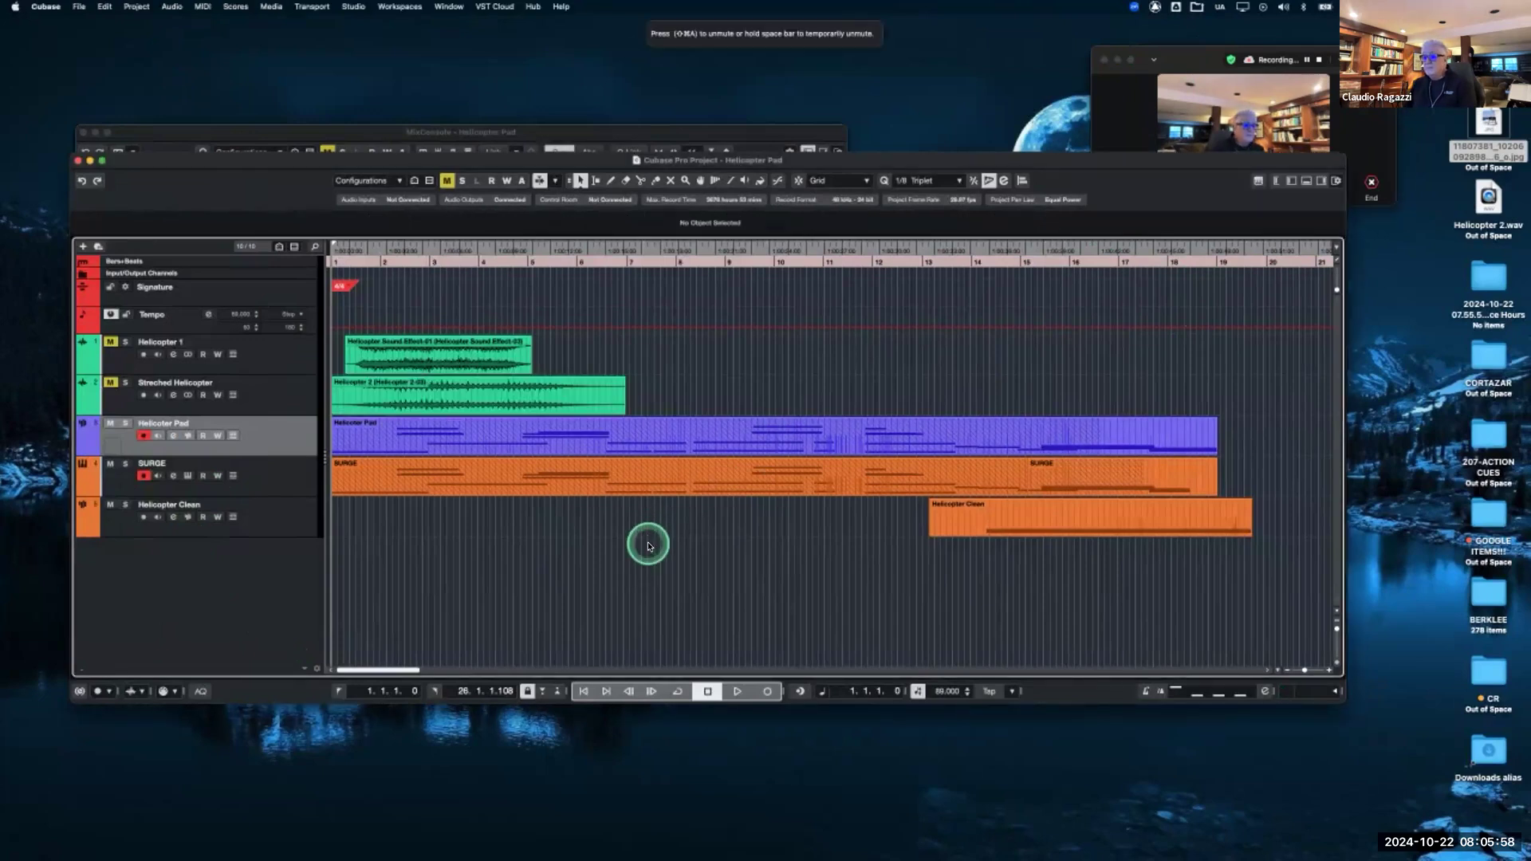
key(space)
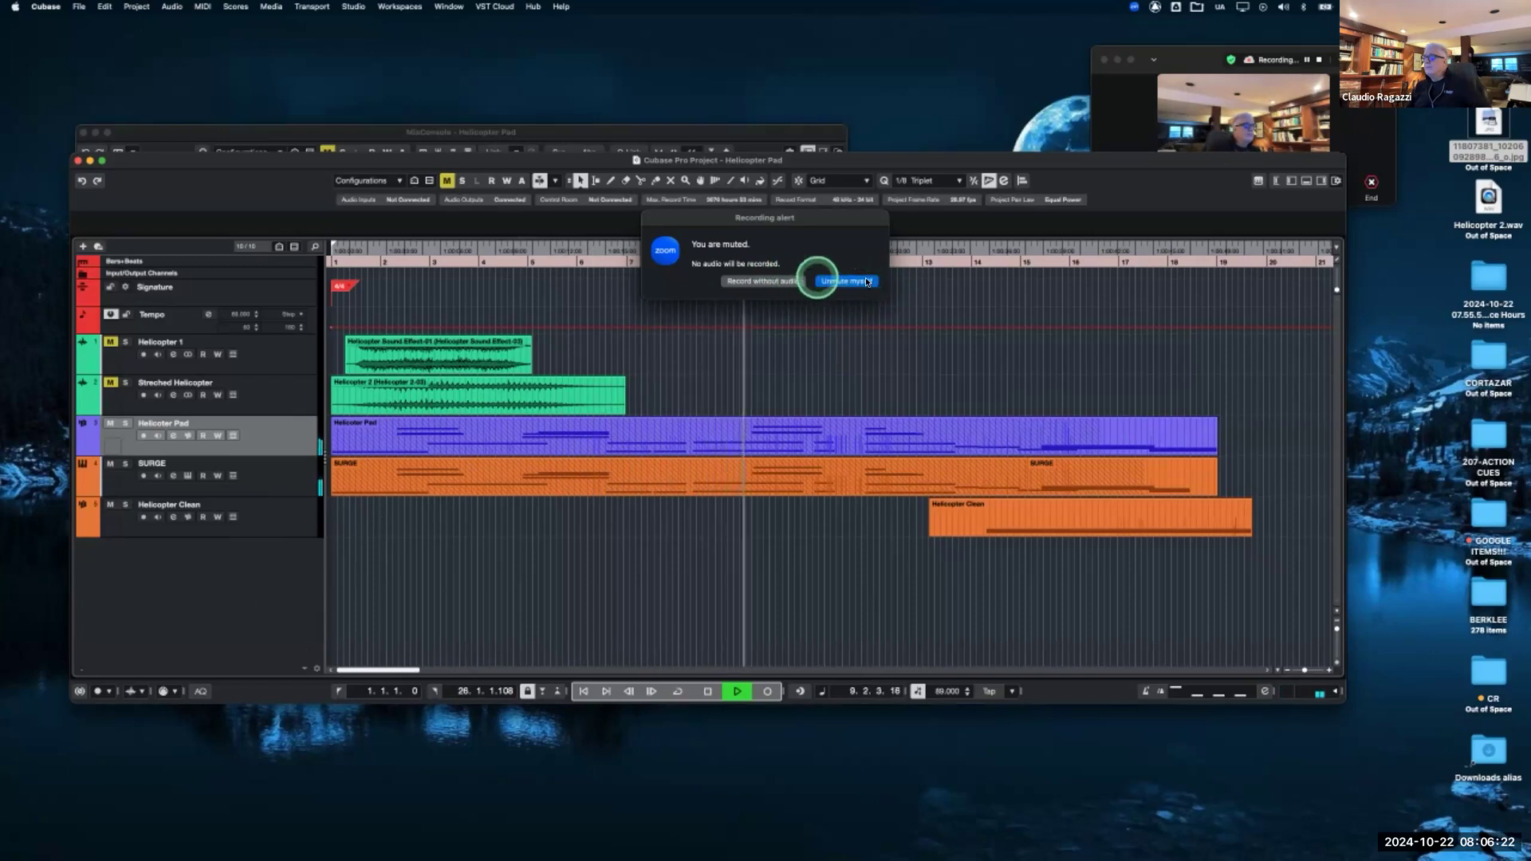
click(796, 281)
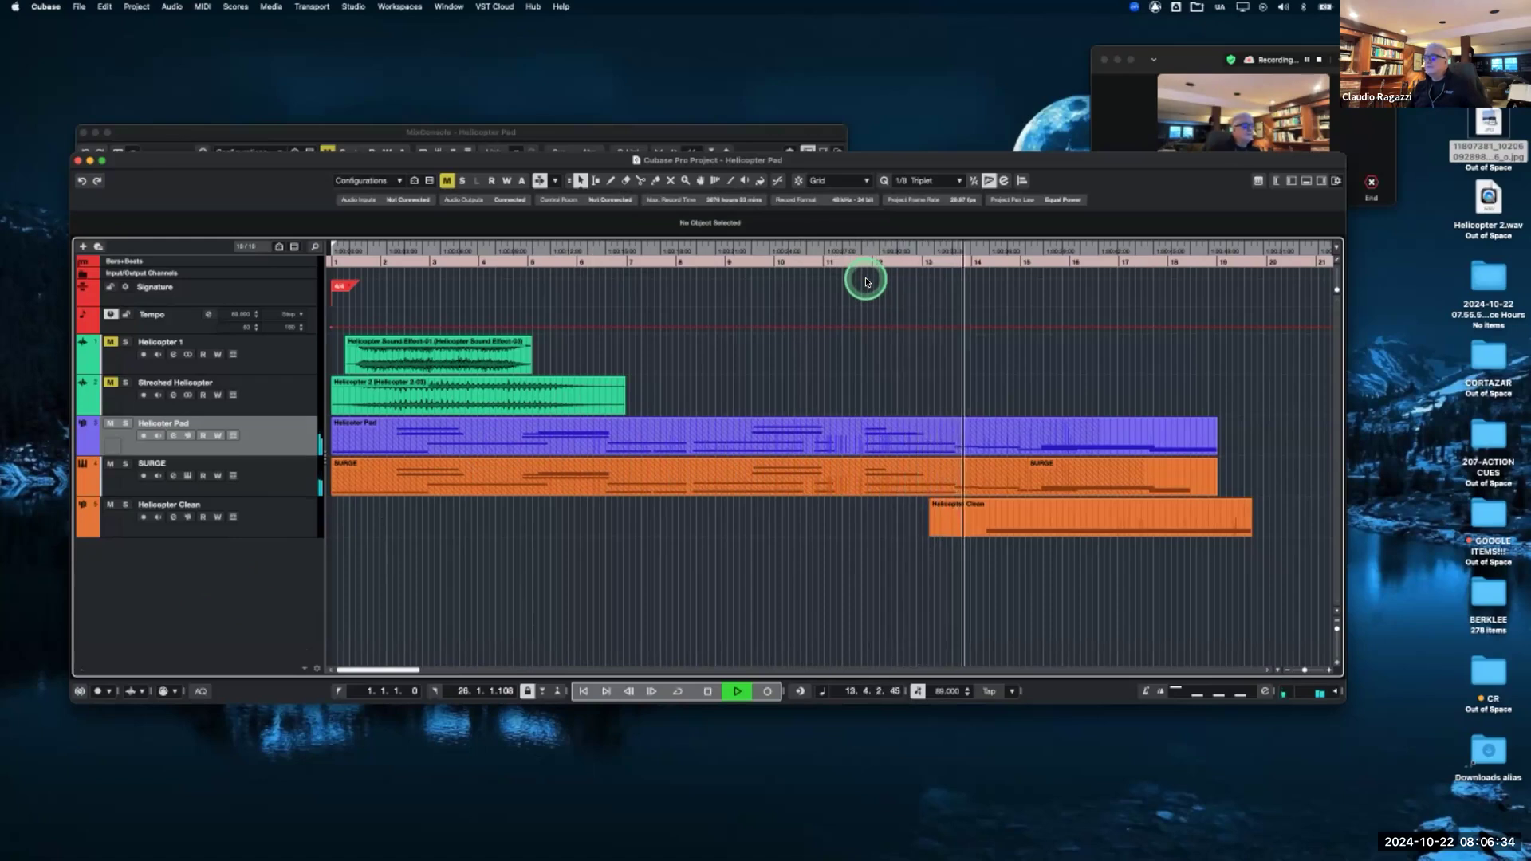
Check the ASIO driver and audio system settings in Studio Setup during playback.
click(354, 8)
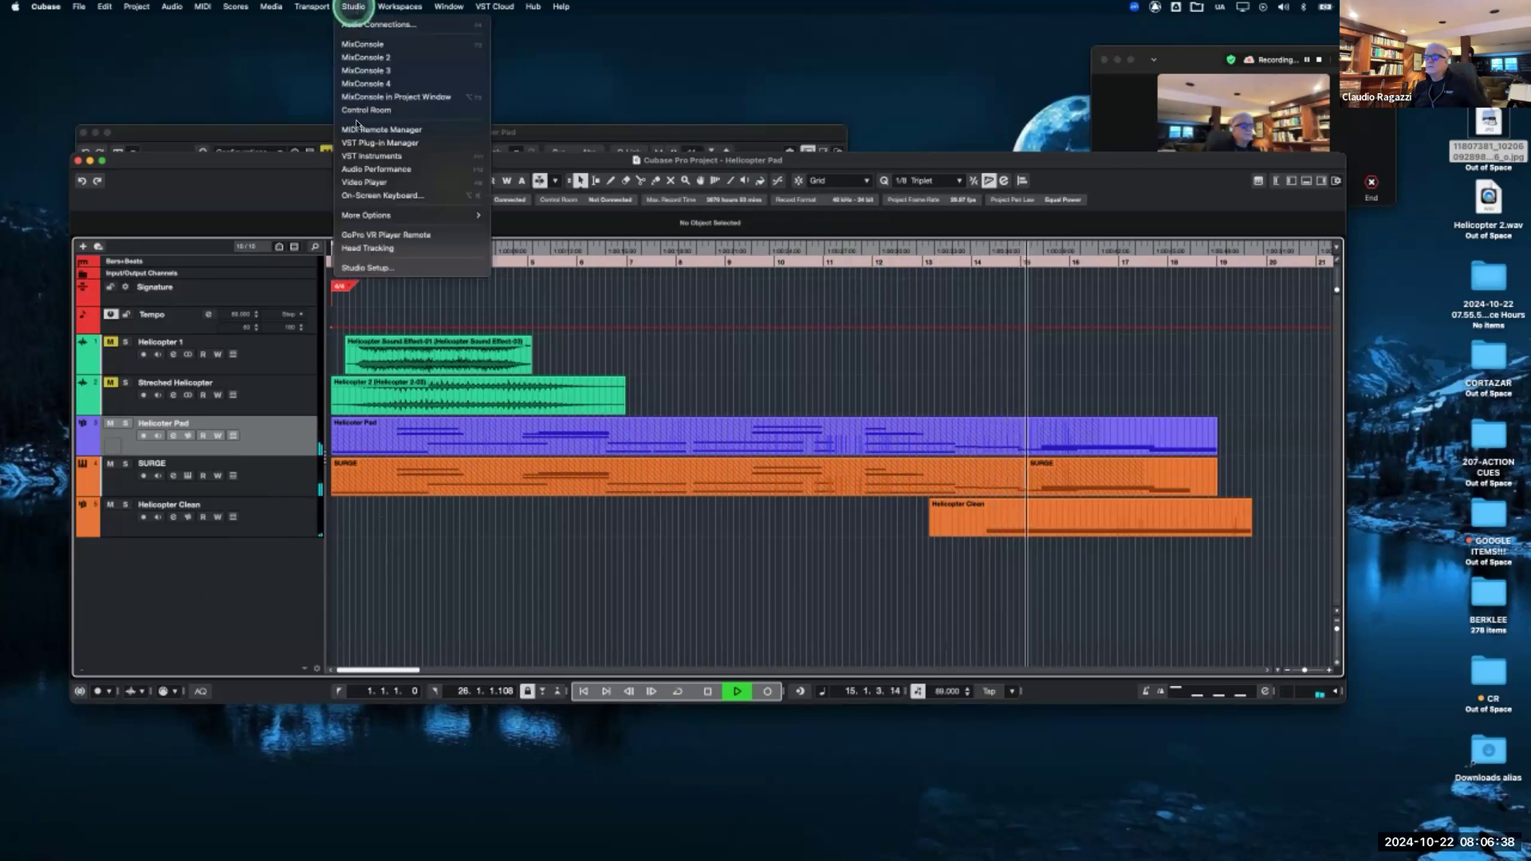
click(414, 262)
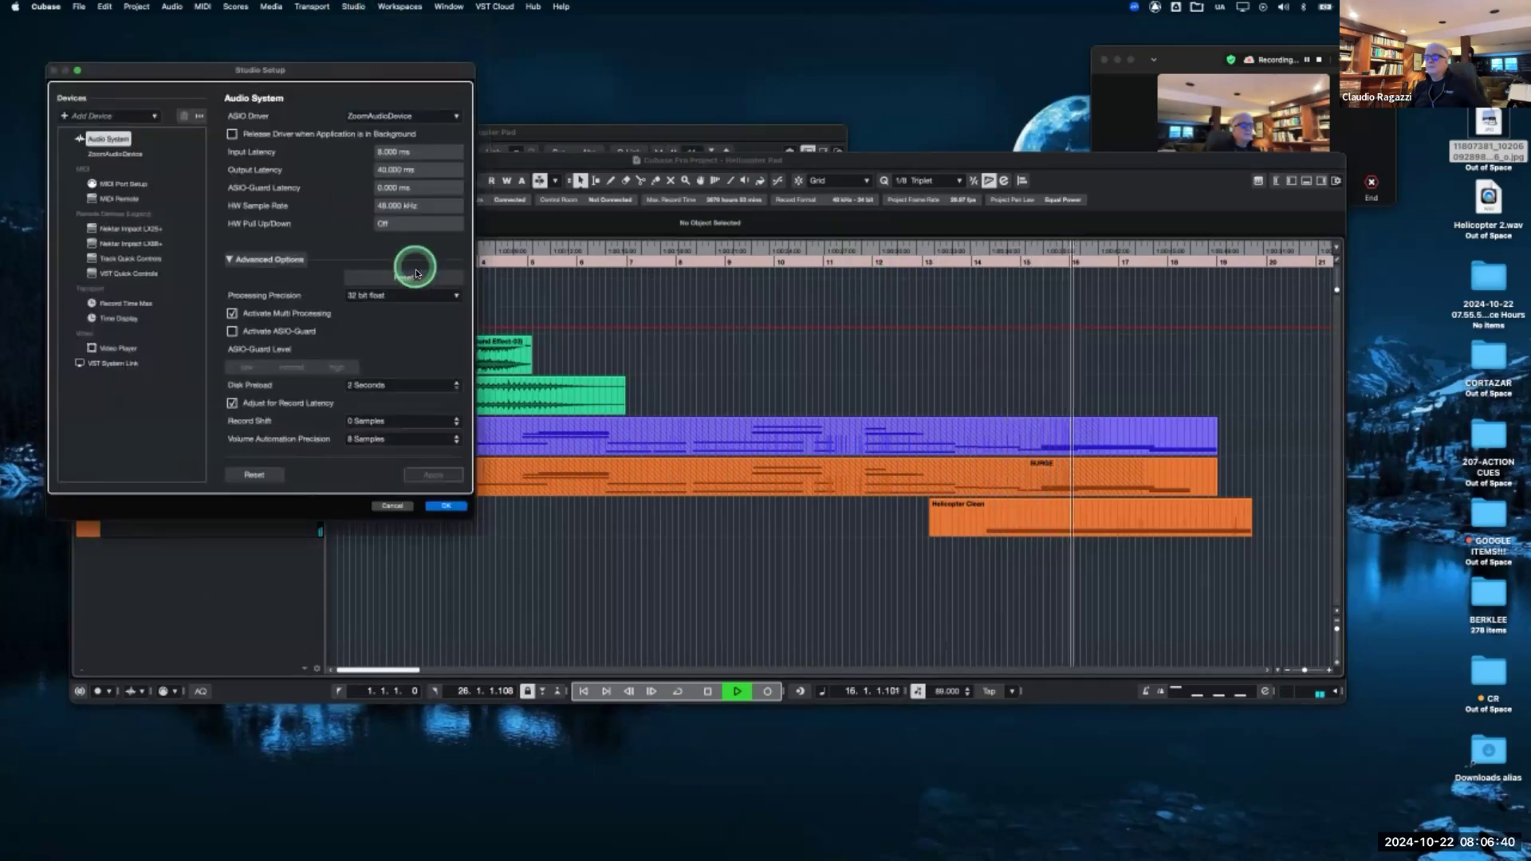
click(441, 507)
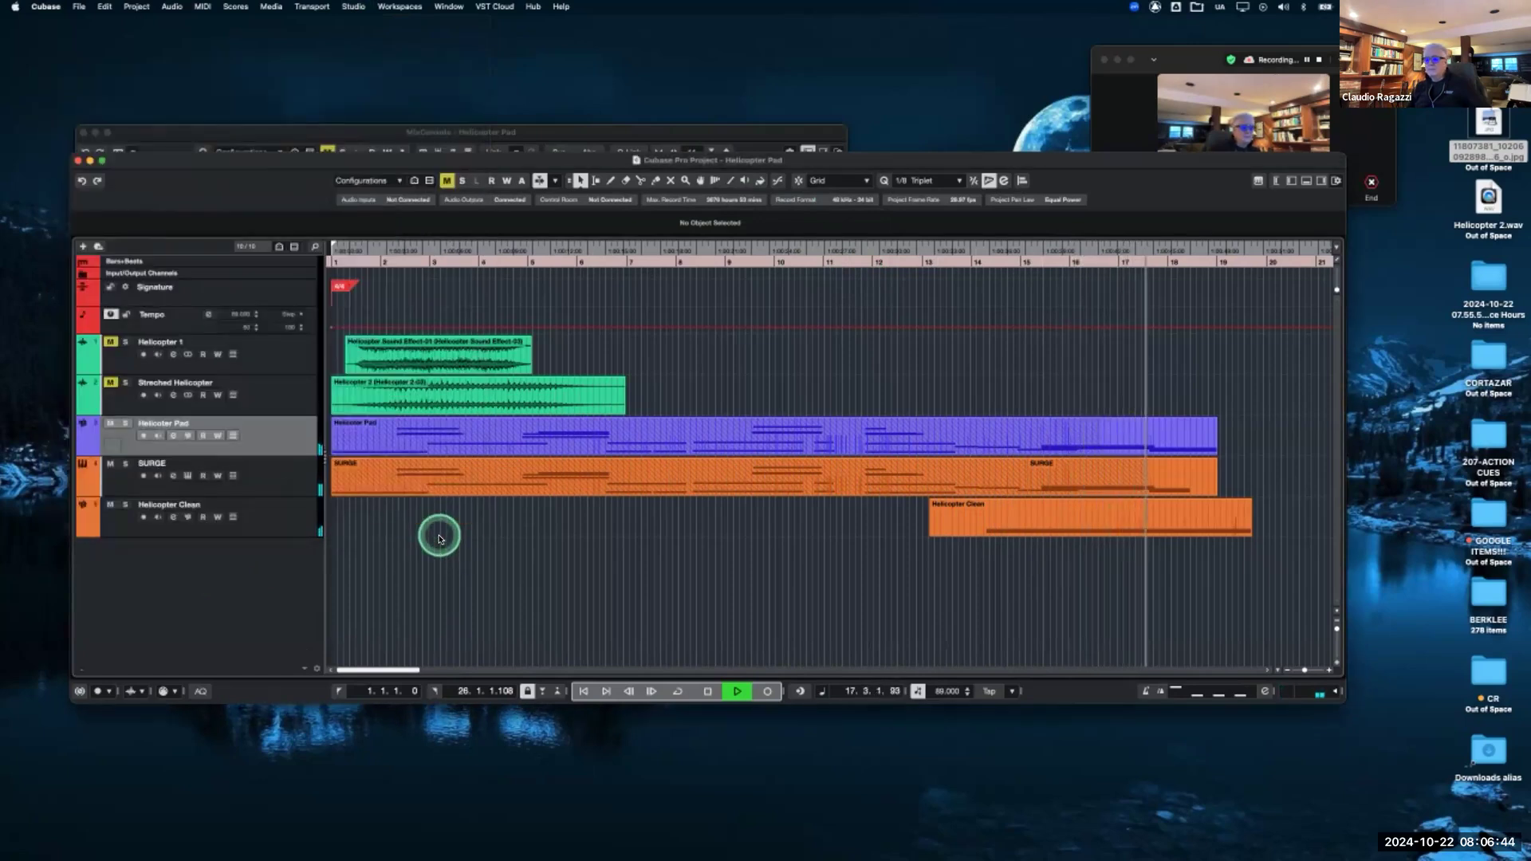
Clear the Zoom meeting window from the screen, and stop playback in Cubase with the cursor back at the project start.
click(1224, 72)
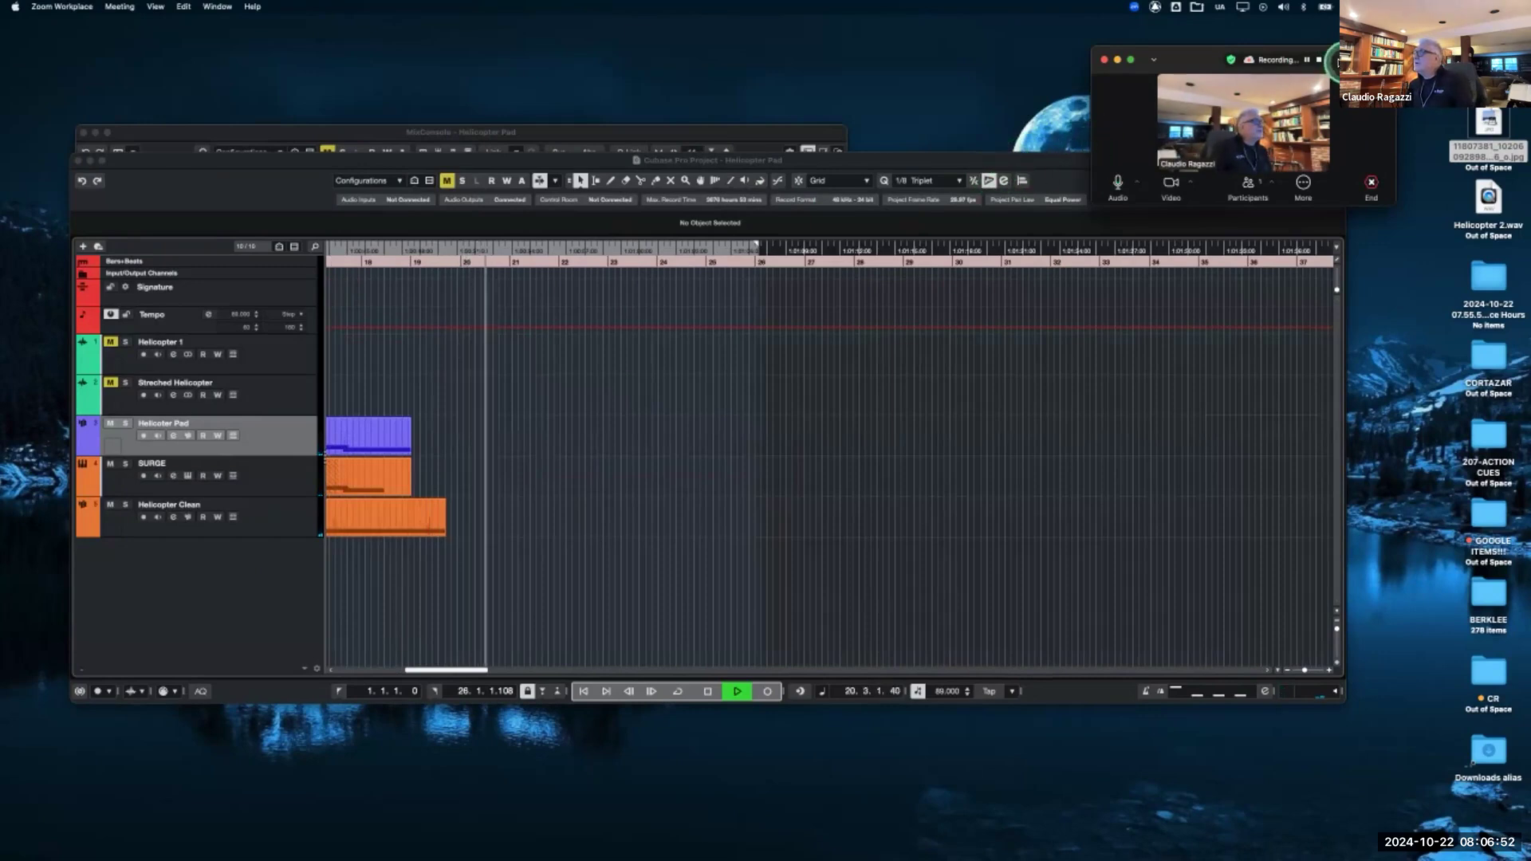
drag(1343, 51, 0, 255)
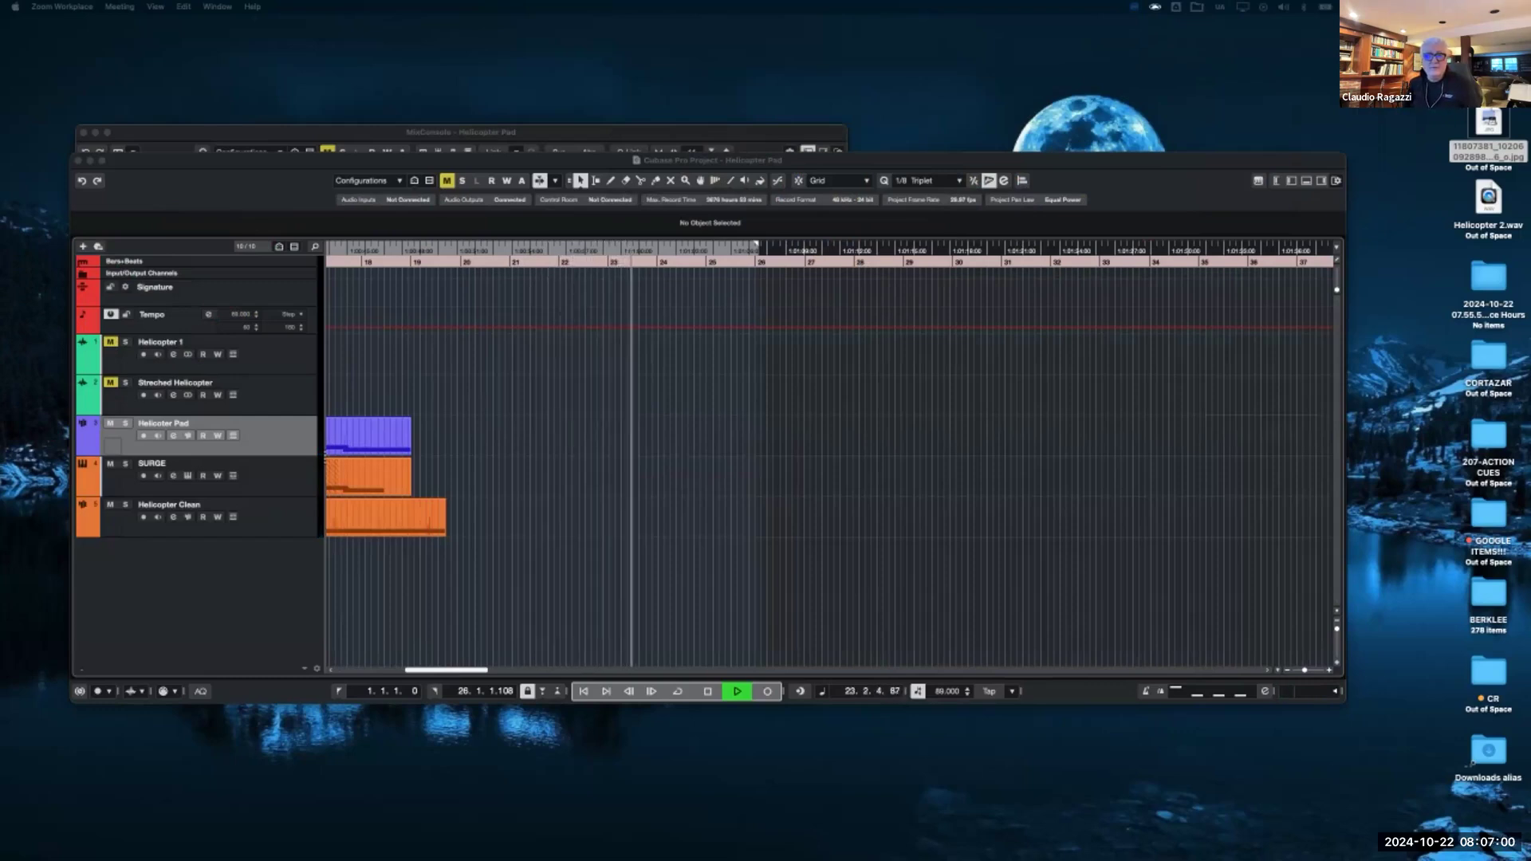
click(953, 630)
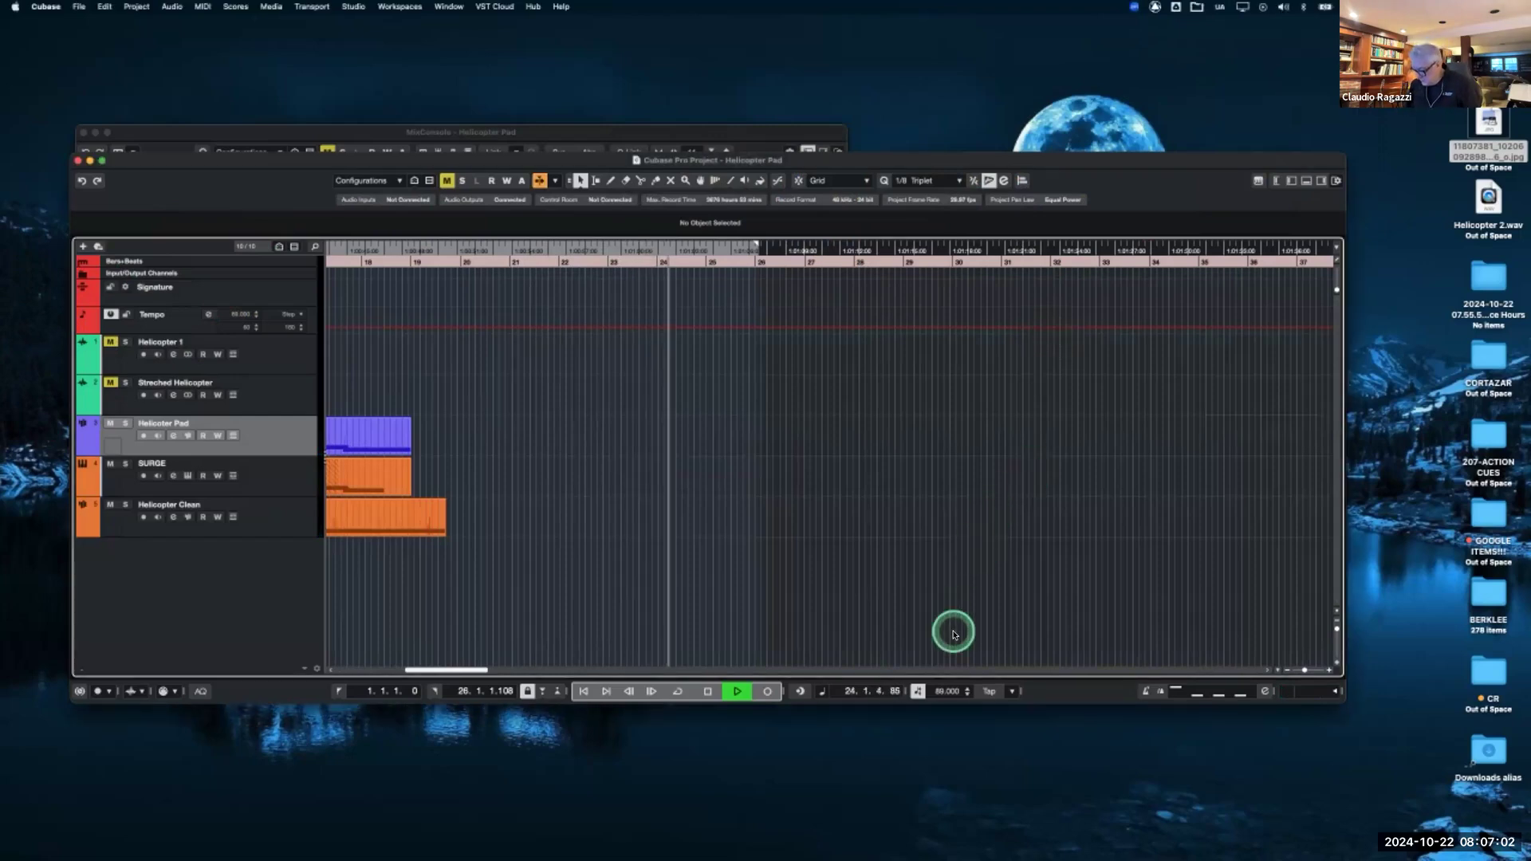
key(space)
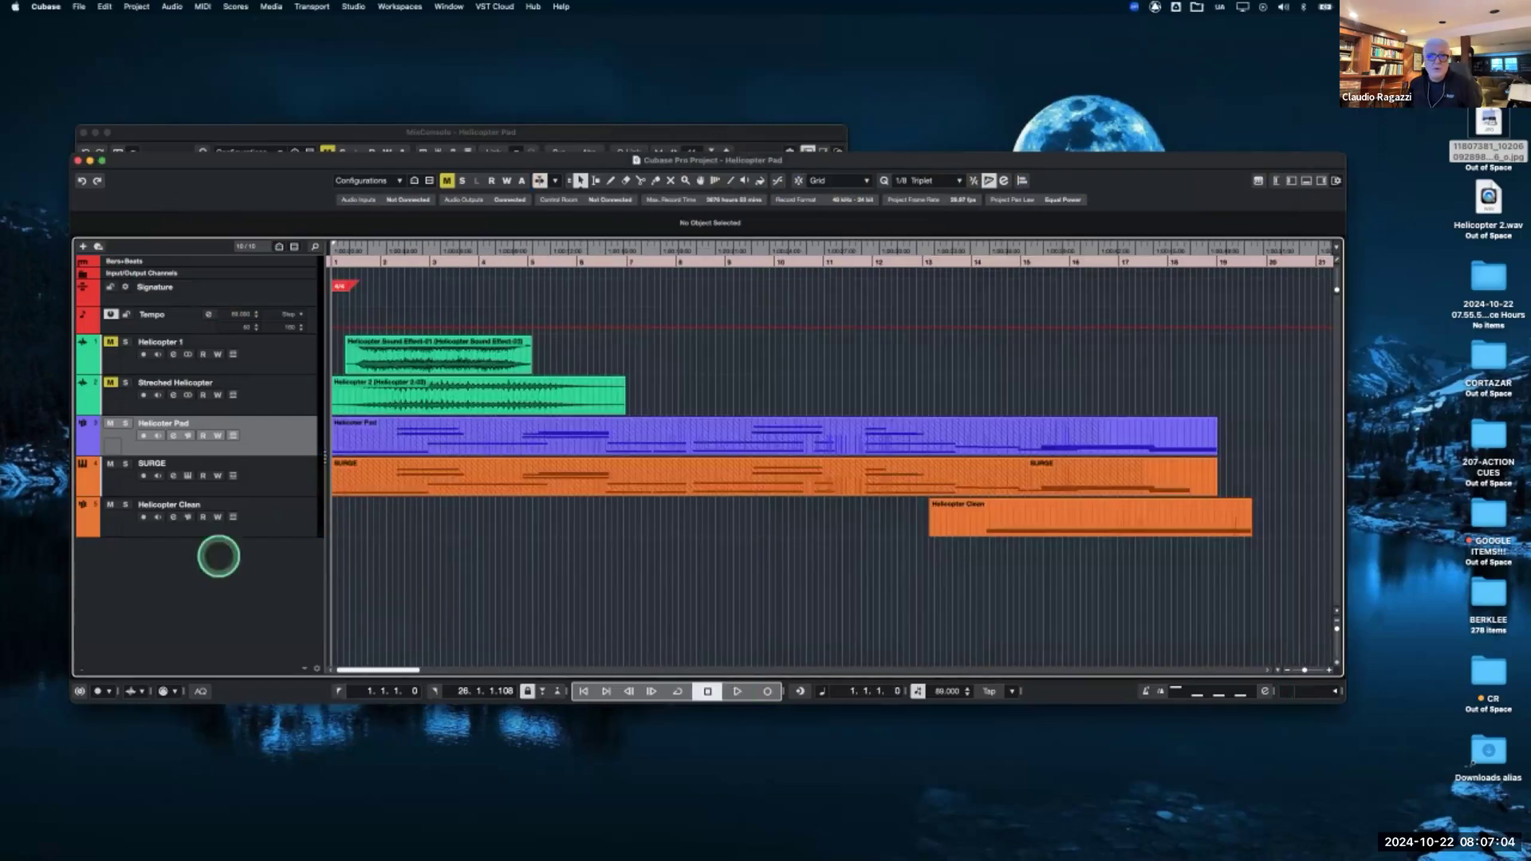